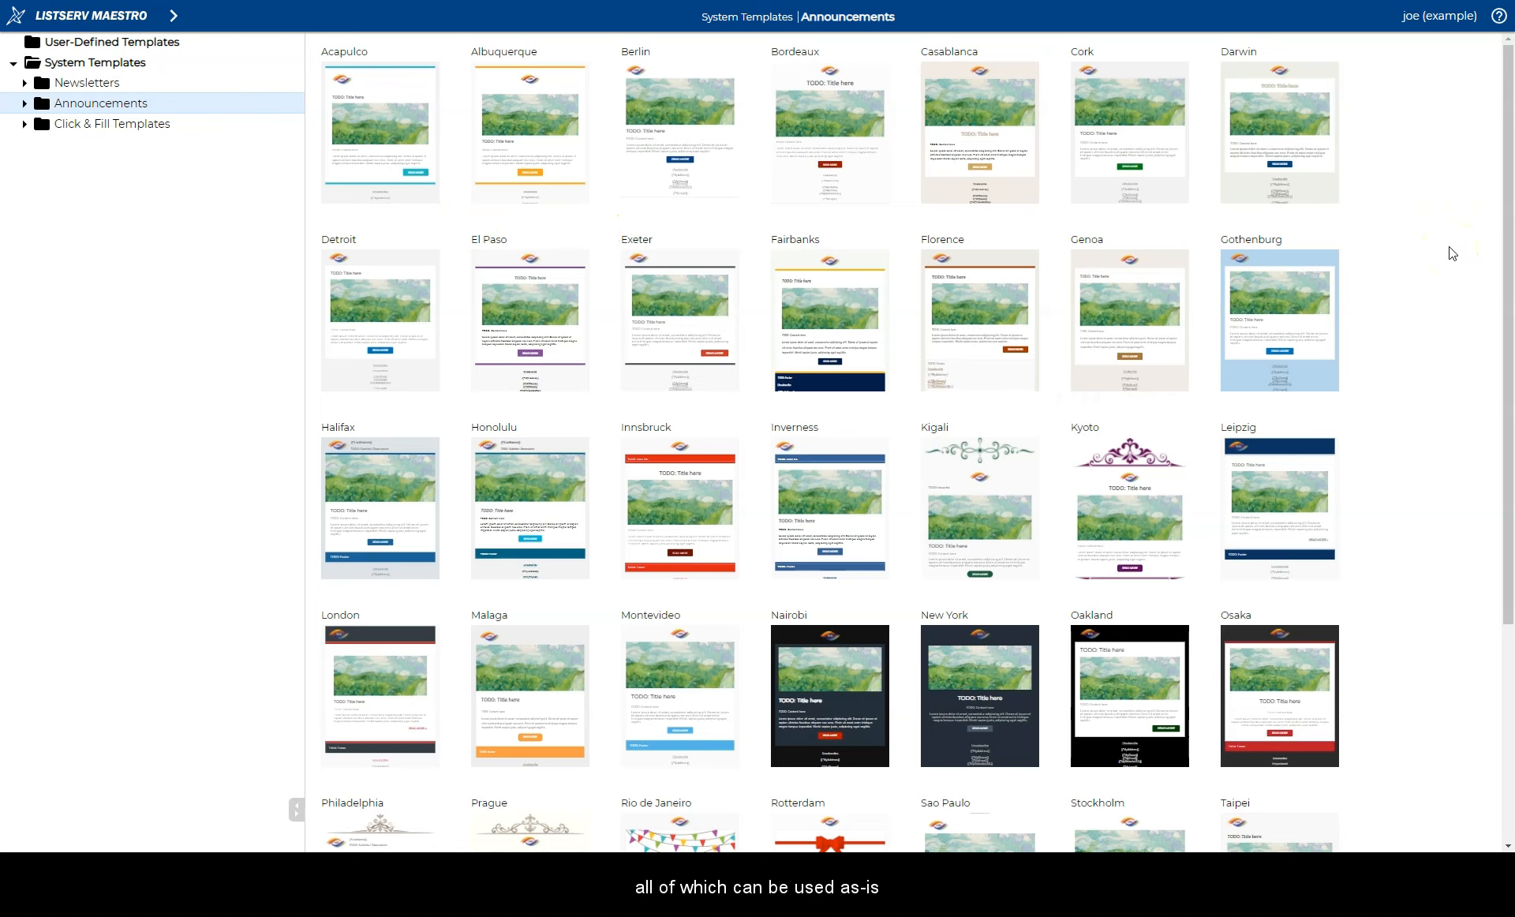
Browse the Announcements and Newsletters system templates to see the designs on offer.
{"action": "scroll", "coordinate": [1452, 252], "scroll_direction": "down", "scroll_amount": 4}
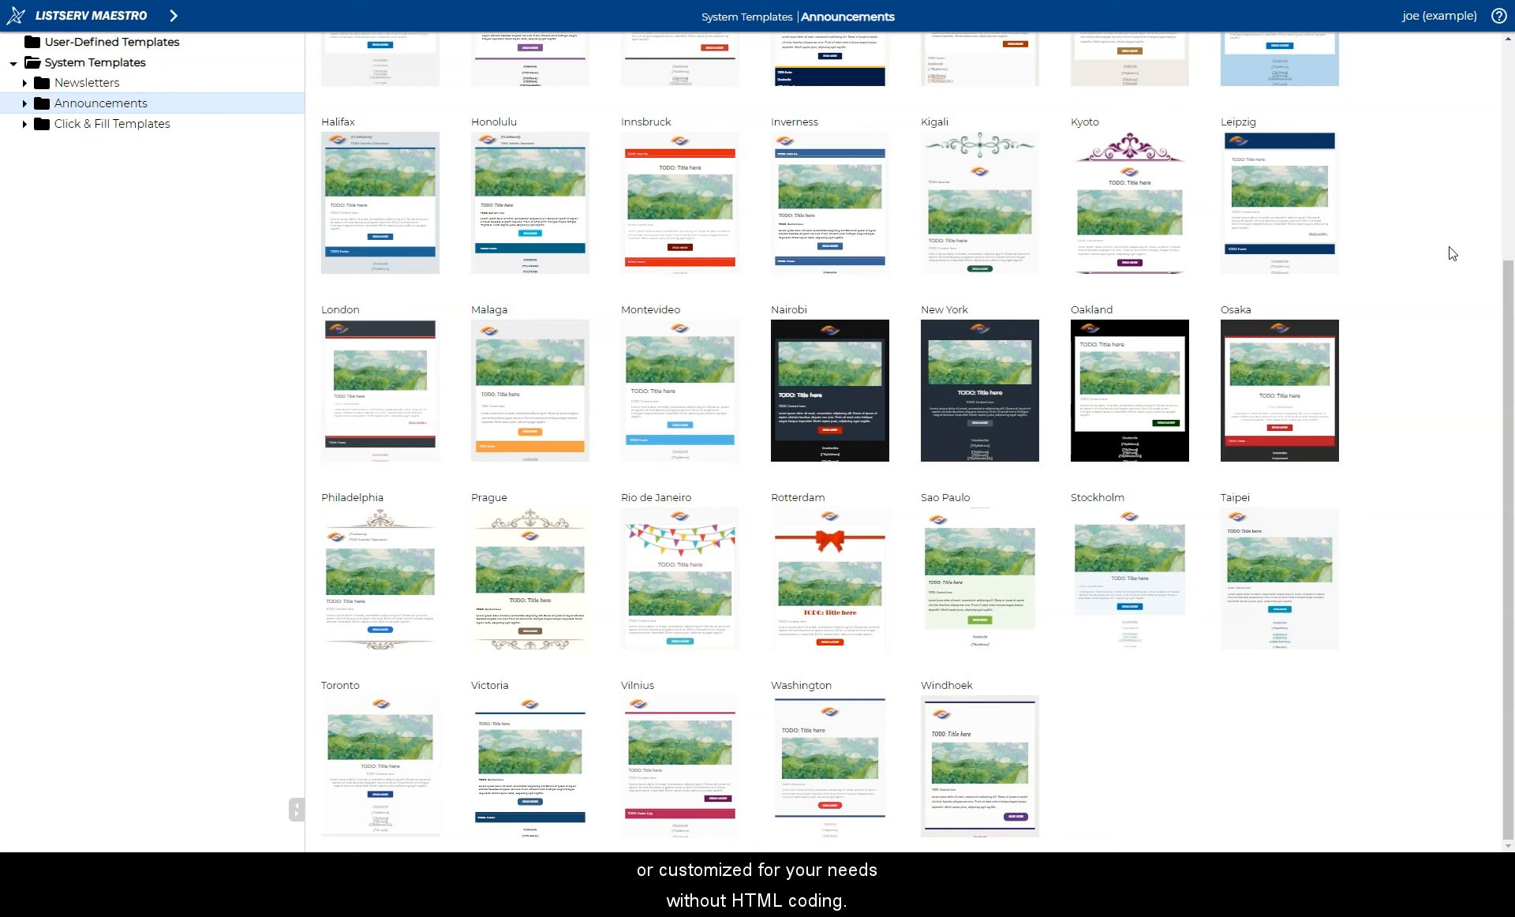
{"action": "scroll", "coordinate": [1452, 252], "scroll_direction": "up", "scroll_amount": 4}
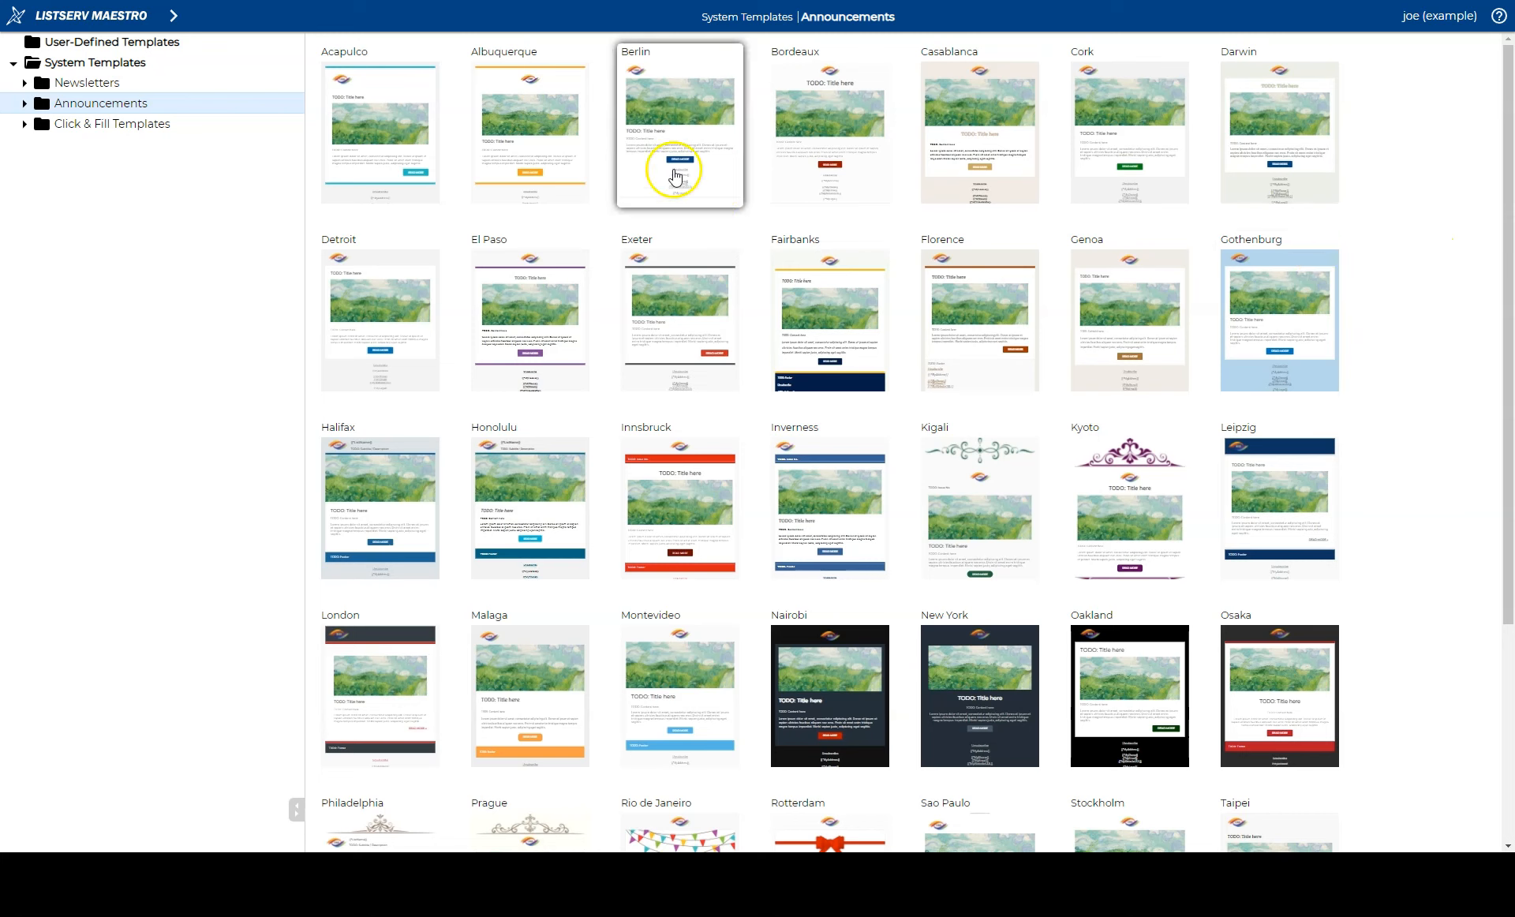
{"action": "left_click", "coordinate": [271, 83]}
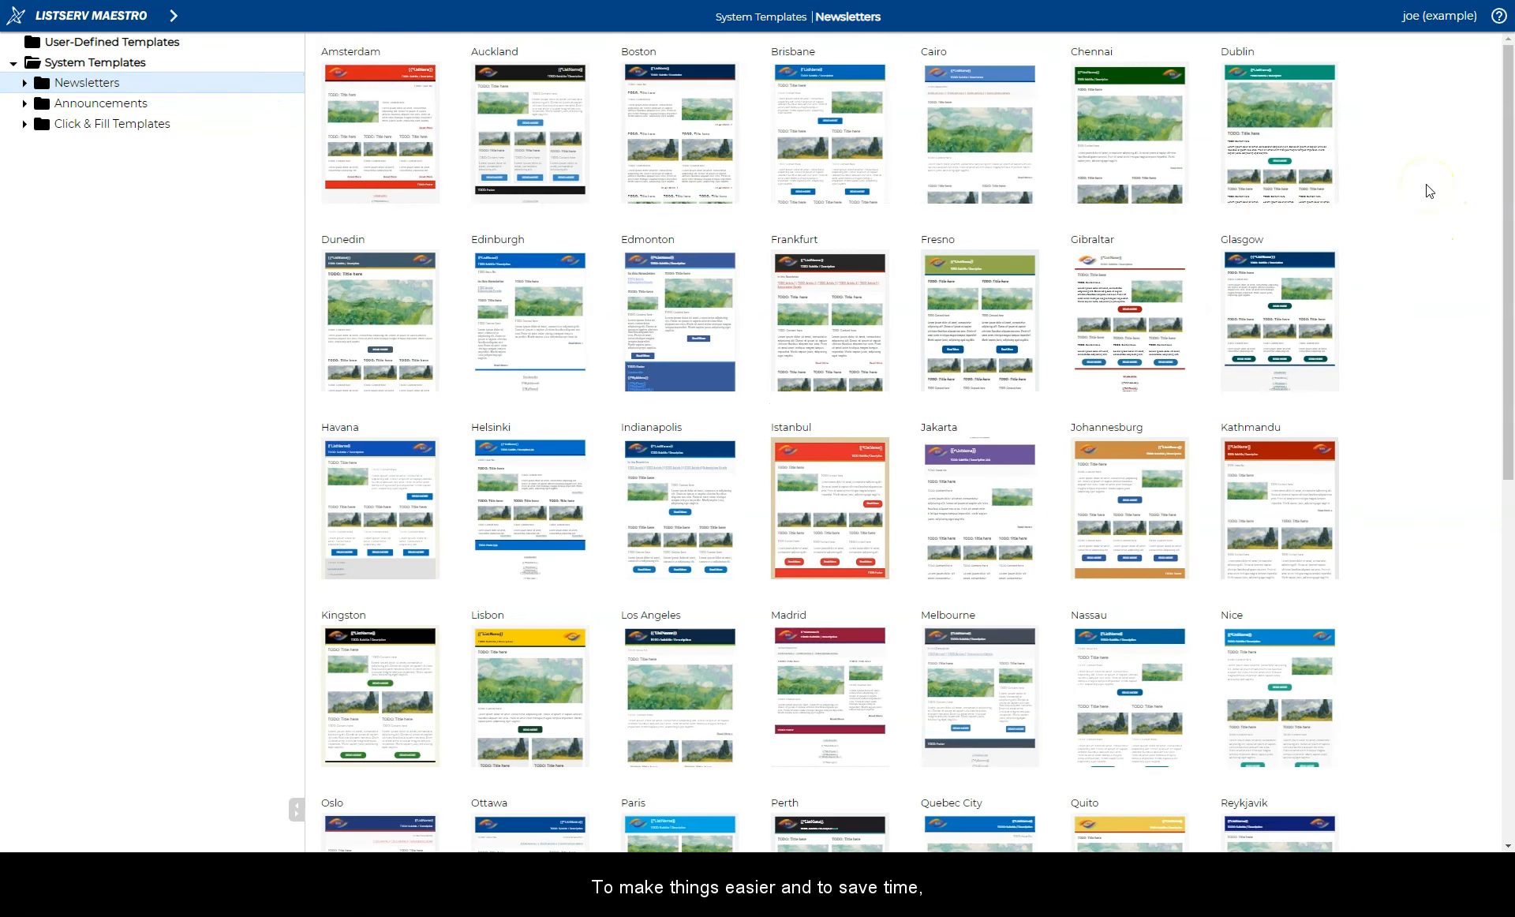
{"action": "scroll", "coordinate": [1431, 190], "scroll_direction": "down", "scroll_amount": 9}
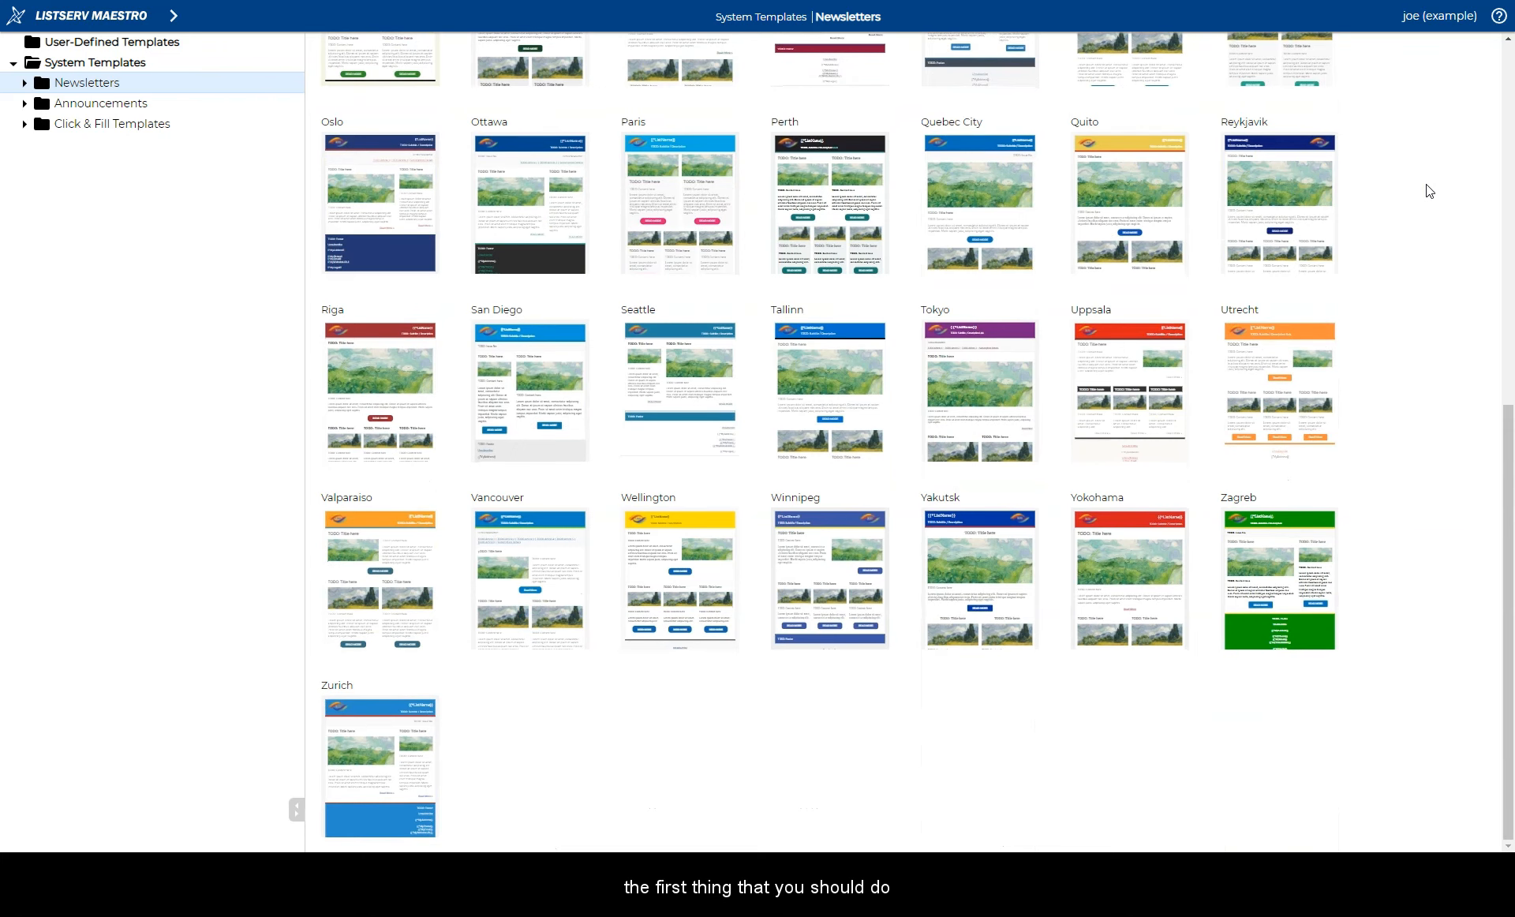
{"action": "scroll", "coordinate": [1431, 190], "scroll_direction": "up", "scroll_amount": 9}
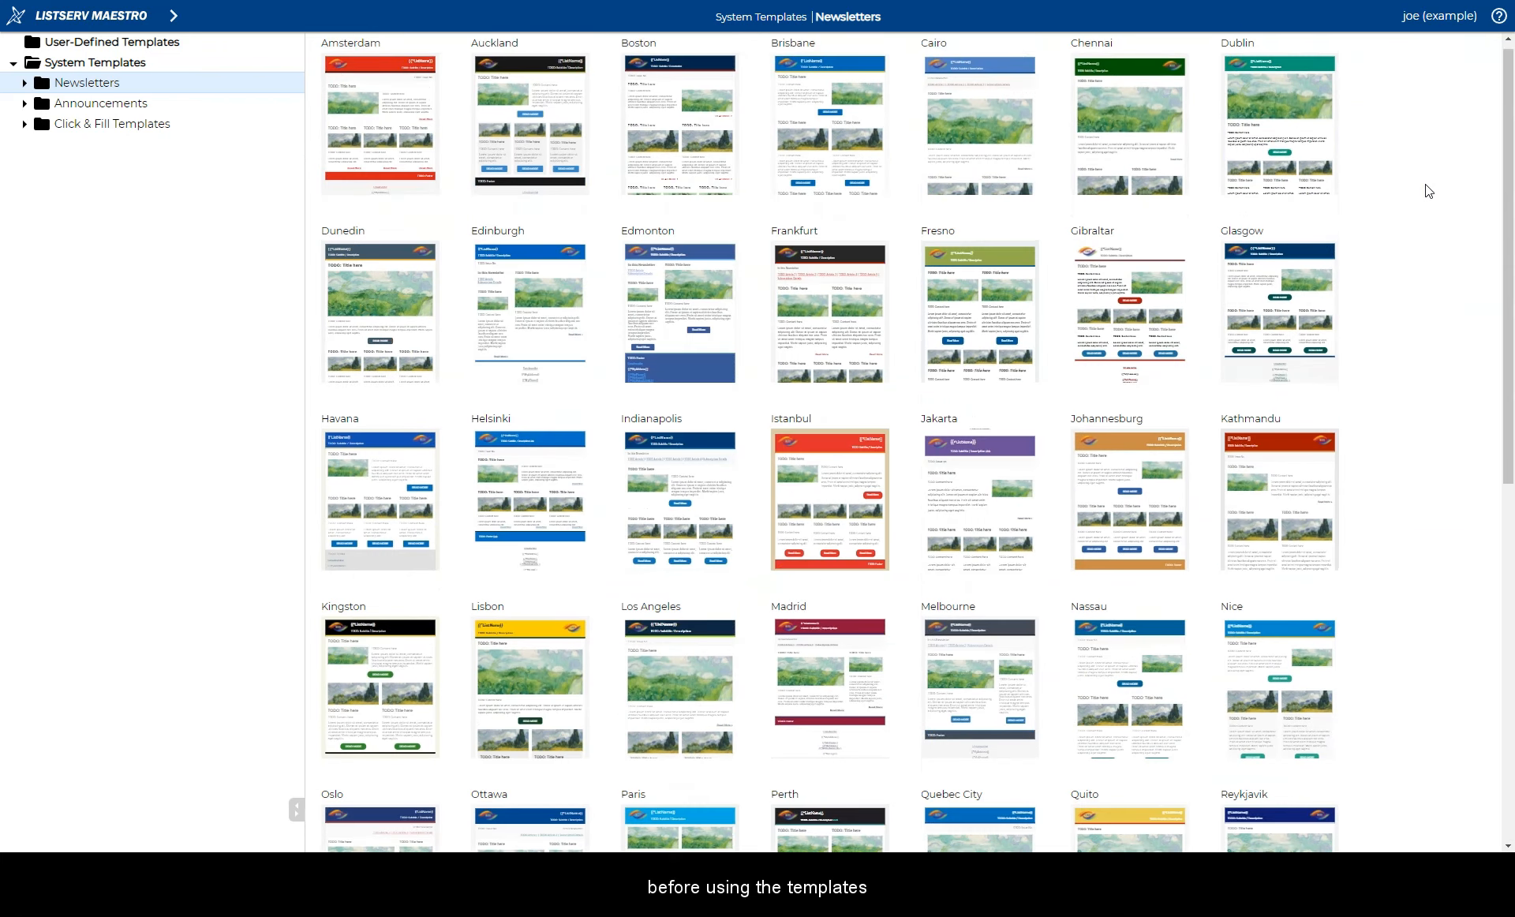
{"action": "left_click", "coordinate": [1430, 188]}
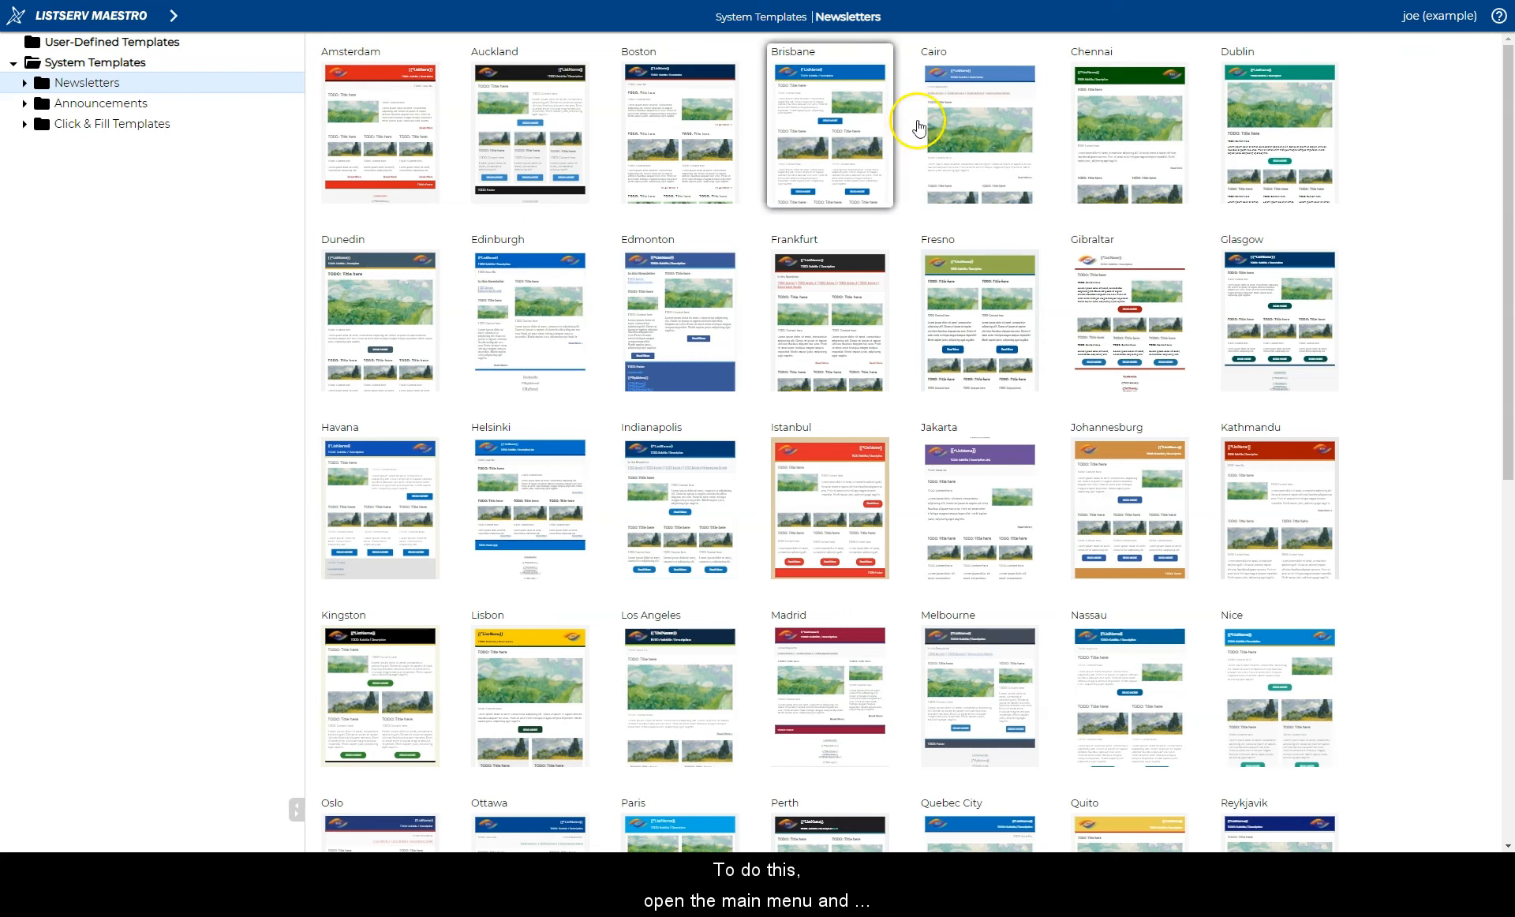
Open the personalized contact data for editing and enter the organization's postal address.
{"action": "left_click", "coordinate": [172, 16]}
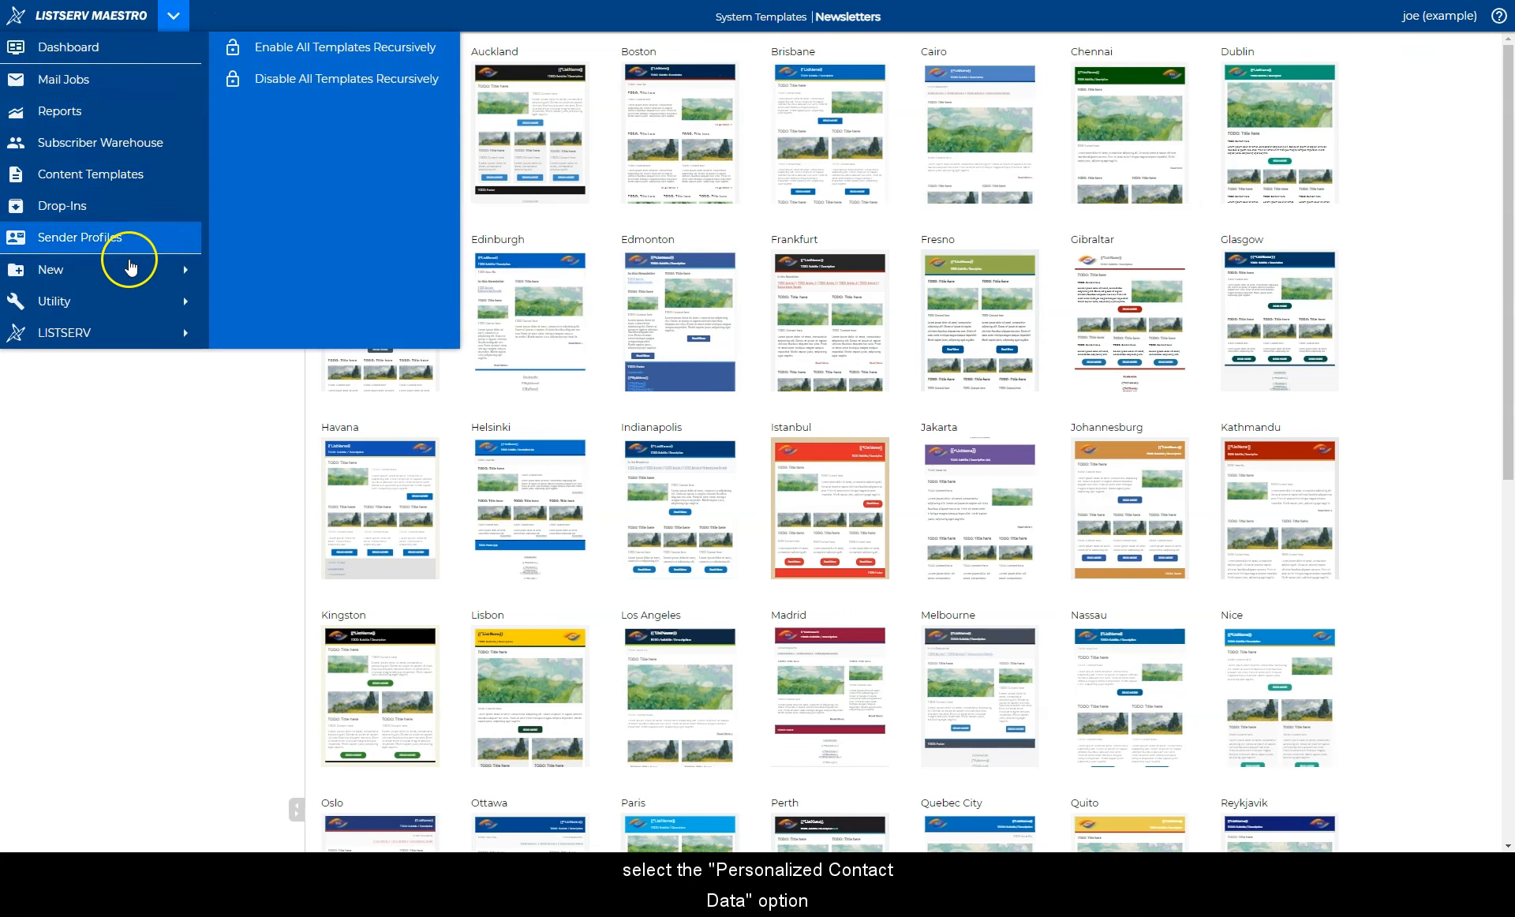
{"action": "left_click", "coordinate": [132, 301]}
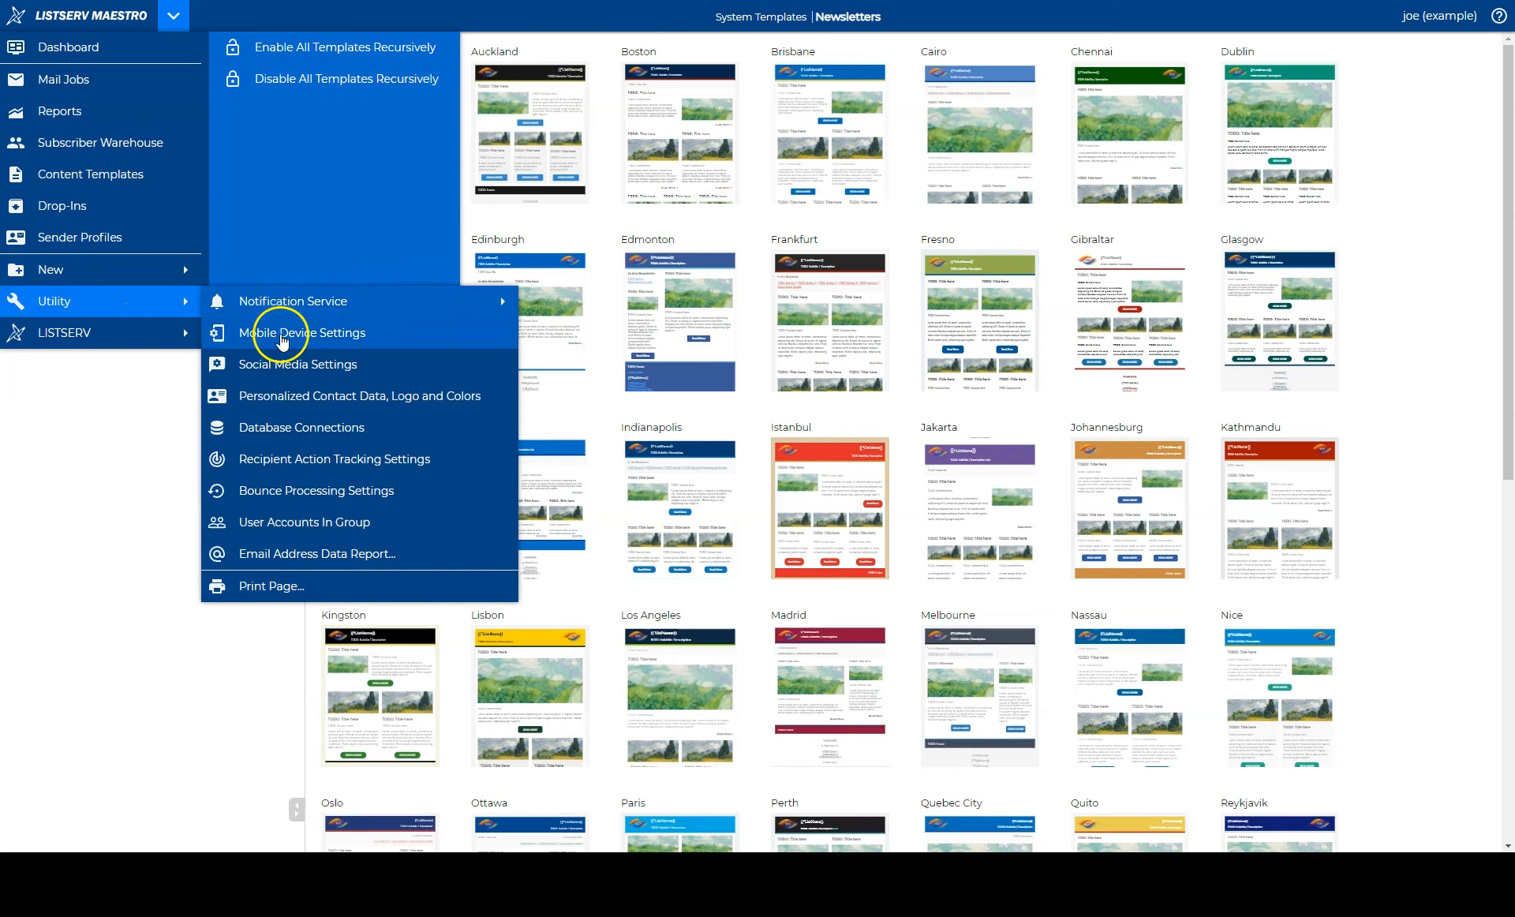
{"action": "left_click", "coordinate": [288, 399]}
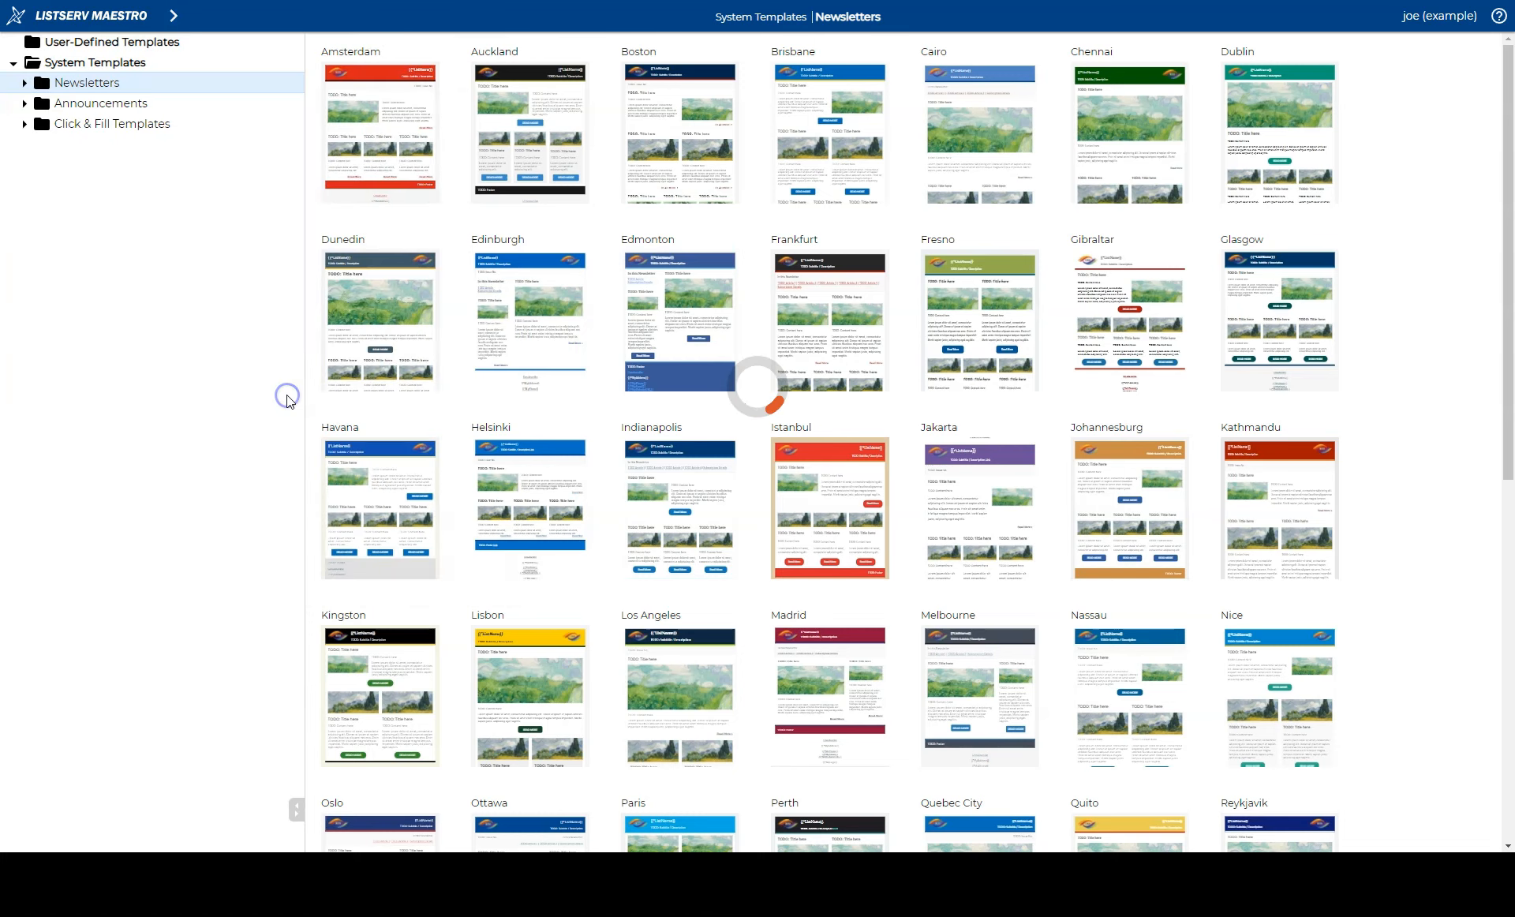
{"action": "left_click", "coordinate": [1123, 68]}
{"action": "left_click", "coordinate": [554, 235]}
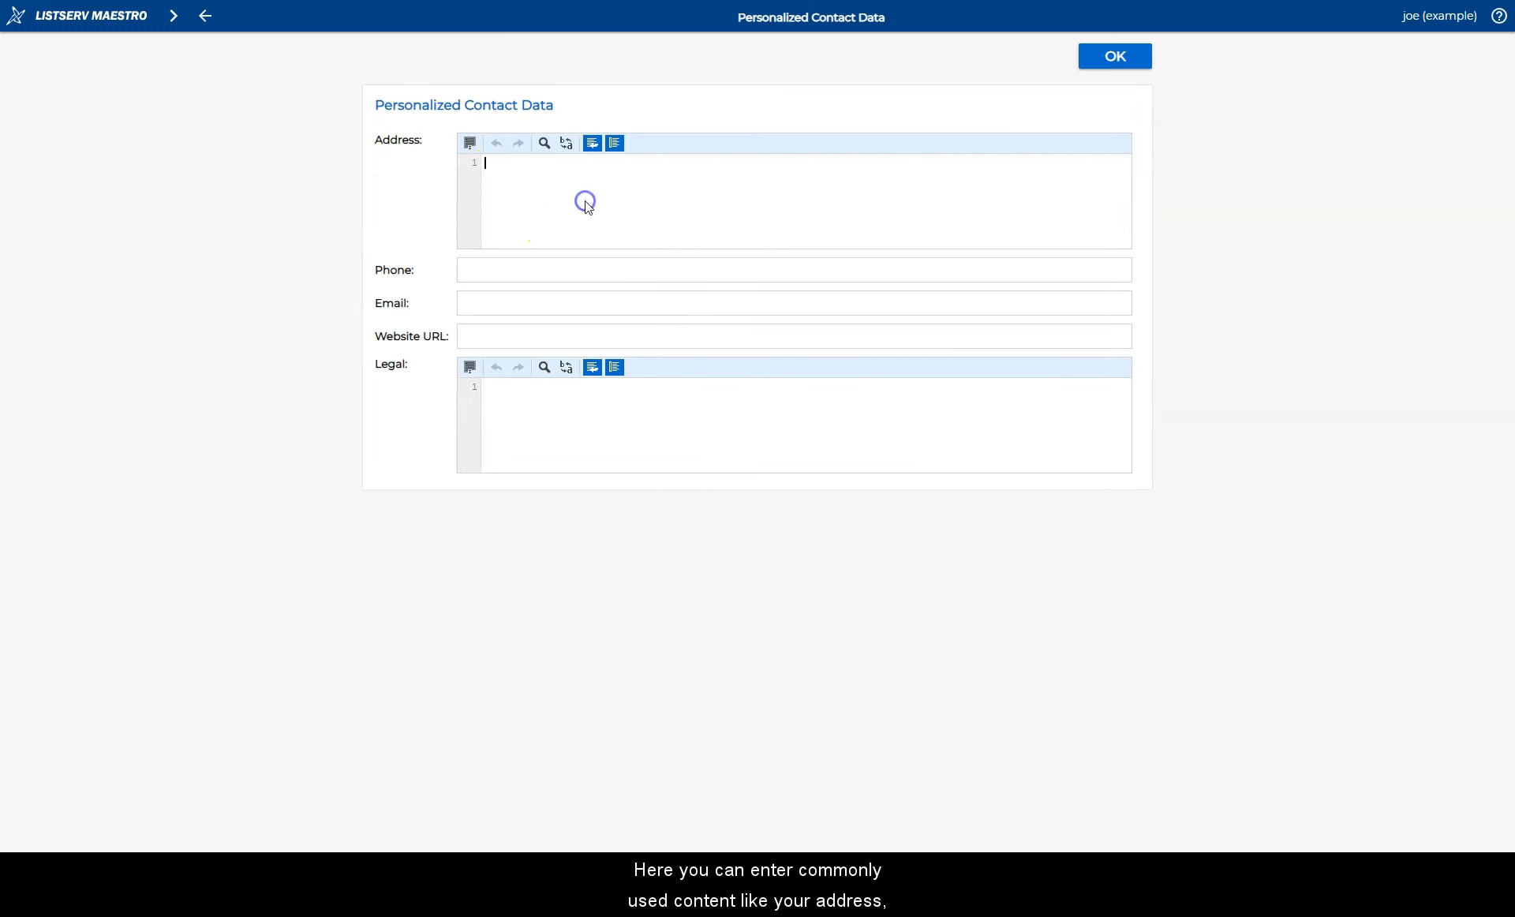
{"action": "type", "text": "Goode University 1000 University Way, SW Goode, CA 99999 USA"}
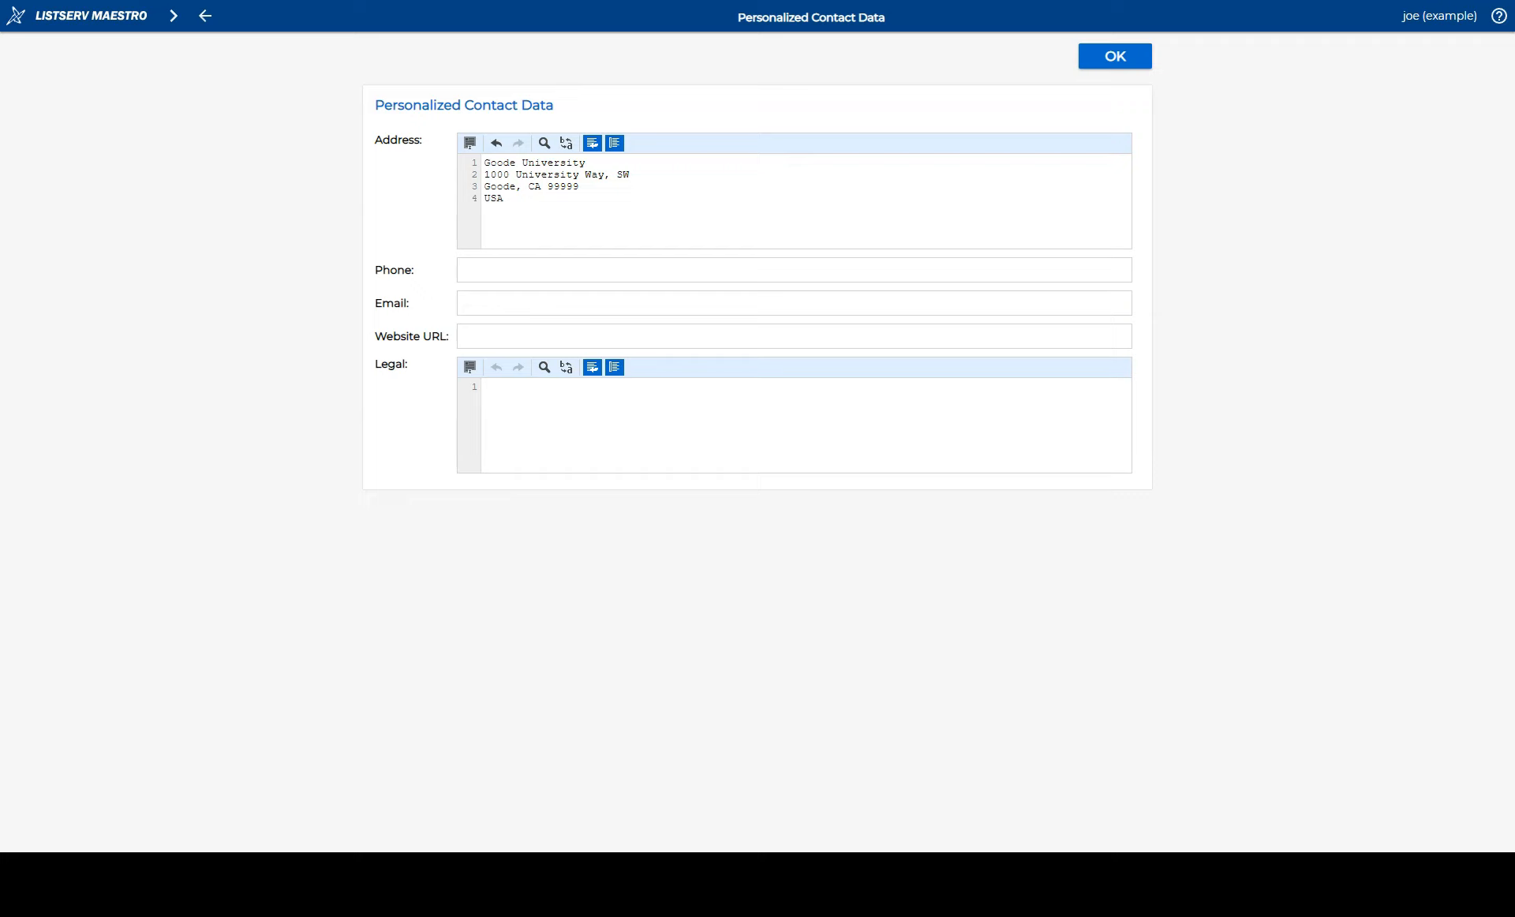
Fill in the organization's phone number and e-mail address in the contact data.
{"action": "left_click", "coordinate": [724, 270]}
{"action": "key", "text": "ctrl+v"}
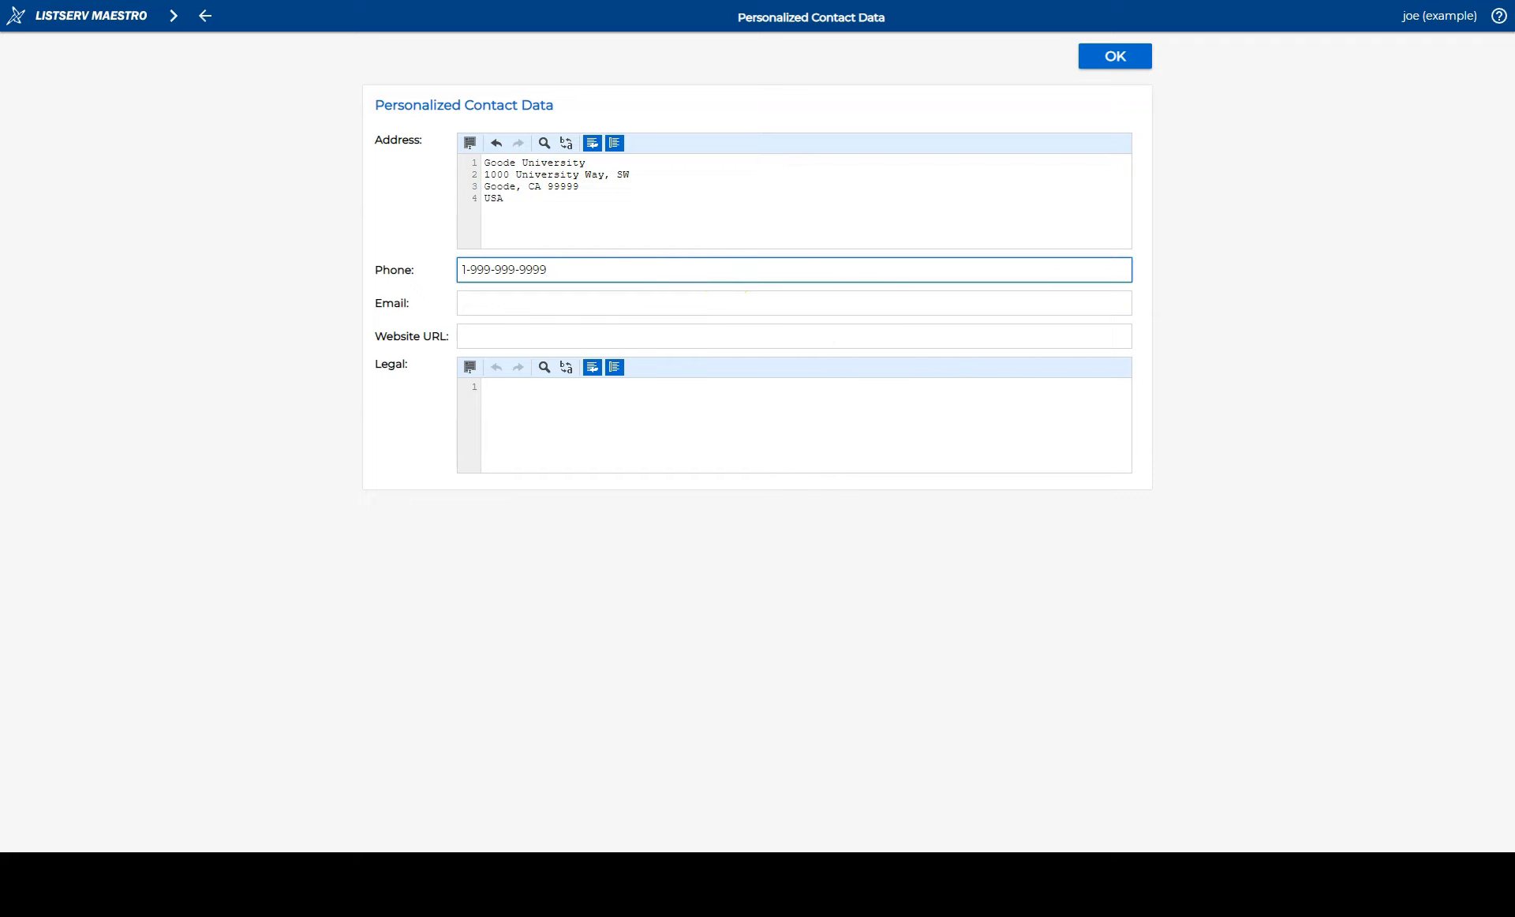
{"action": "key", "text": "alt+Tab"}
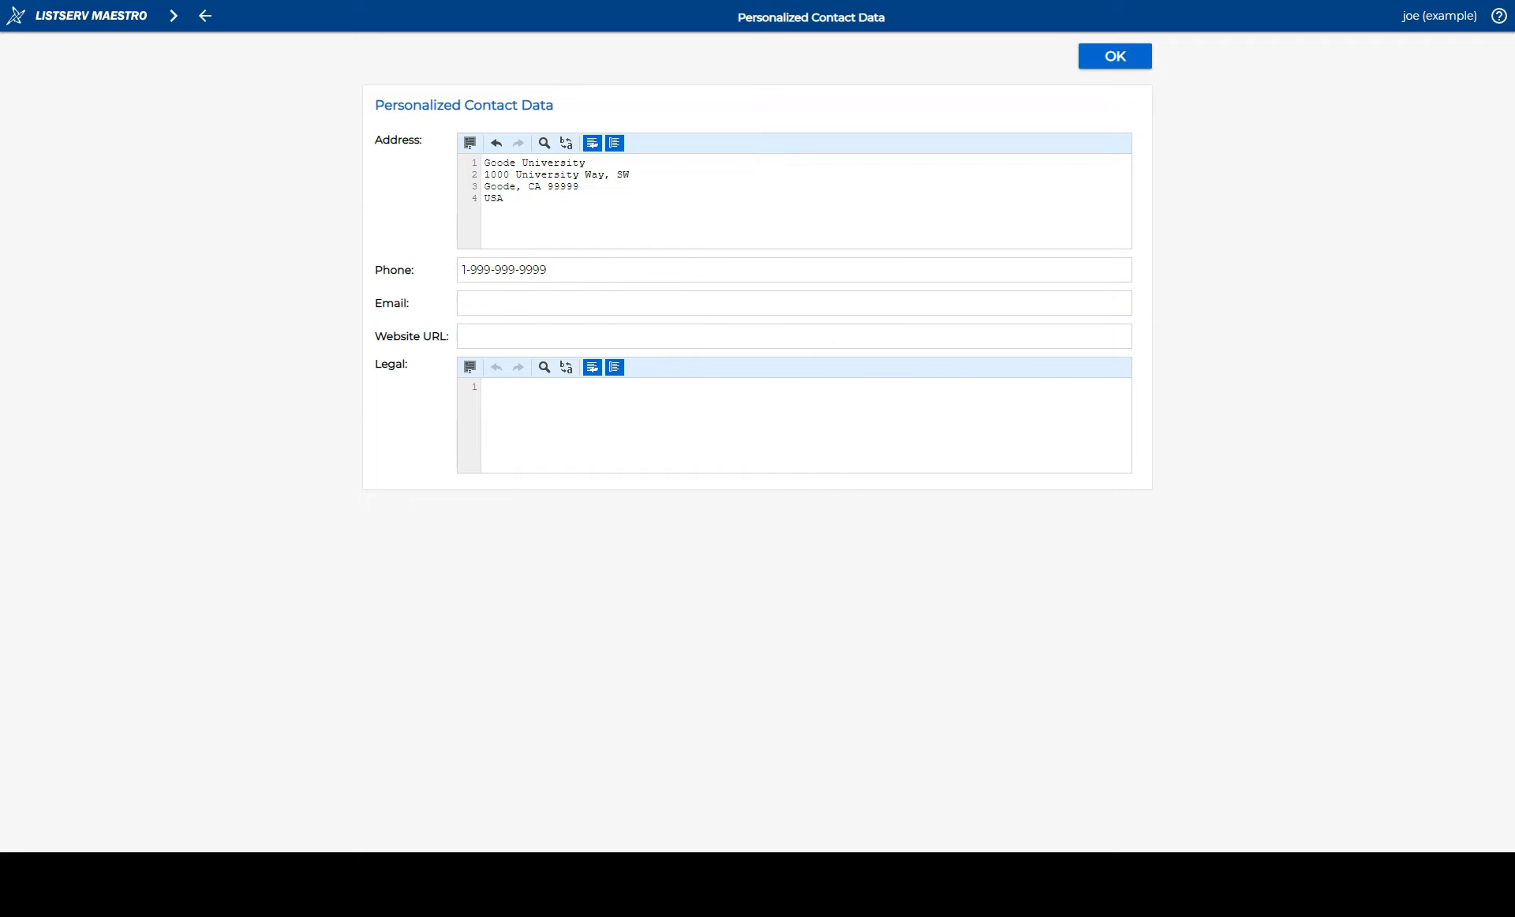
{"action": "left_click", "coordinate": [697, 305]}
{"action": "key", "text": "ctrl+v"}
{"action": "key", "text": "alt+Tab"}
{"action": "left_click", "coordinate": [812, 336]}
{"action": "type", "text": "https://www.example.edu"}
{"action": "key", "text": "alt+Tab"}
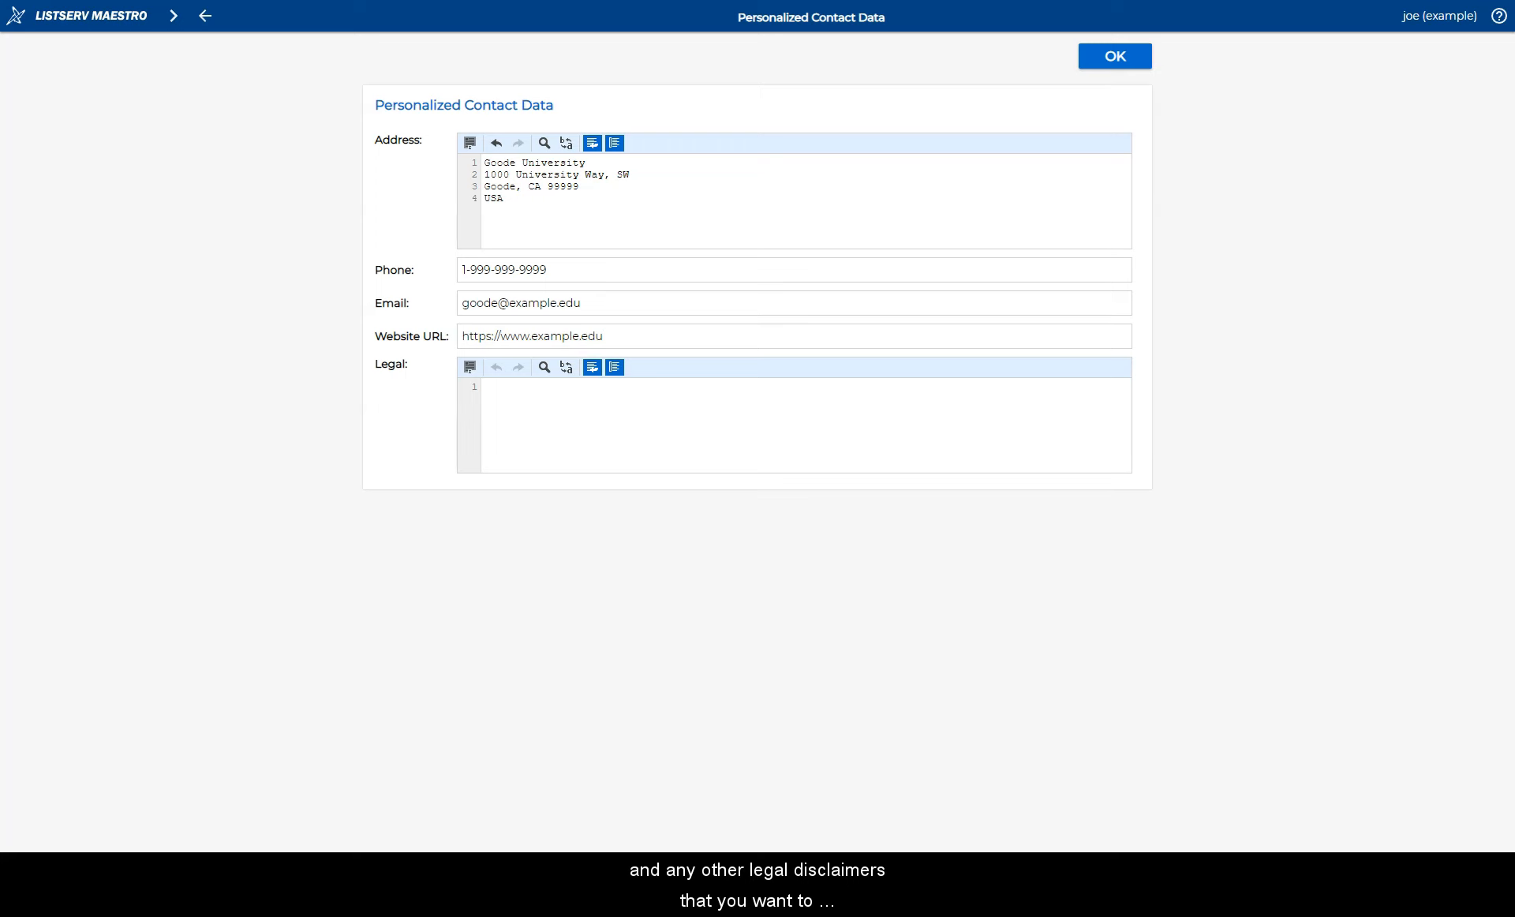
{"action": "left_click", "coordinate": [693, 404]}
{"action": "type", "text": "© Goode University 2021. All Rights Reserved."}
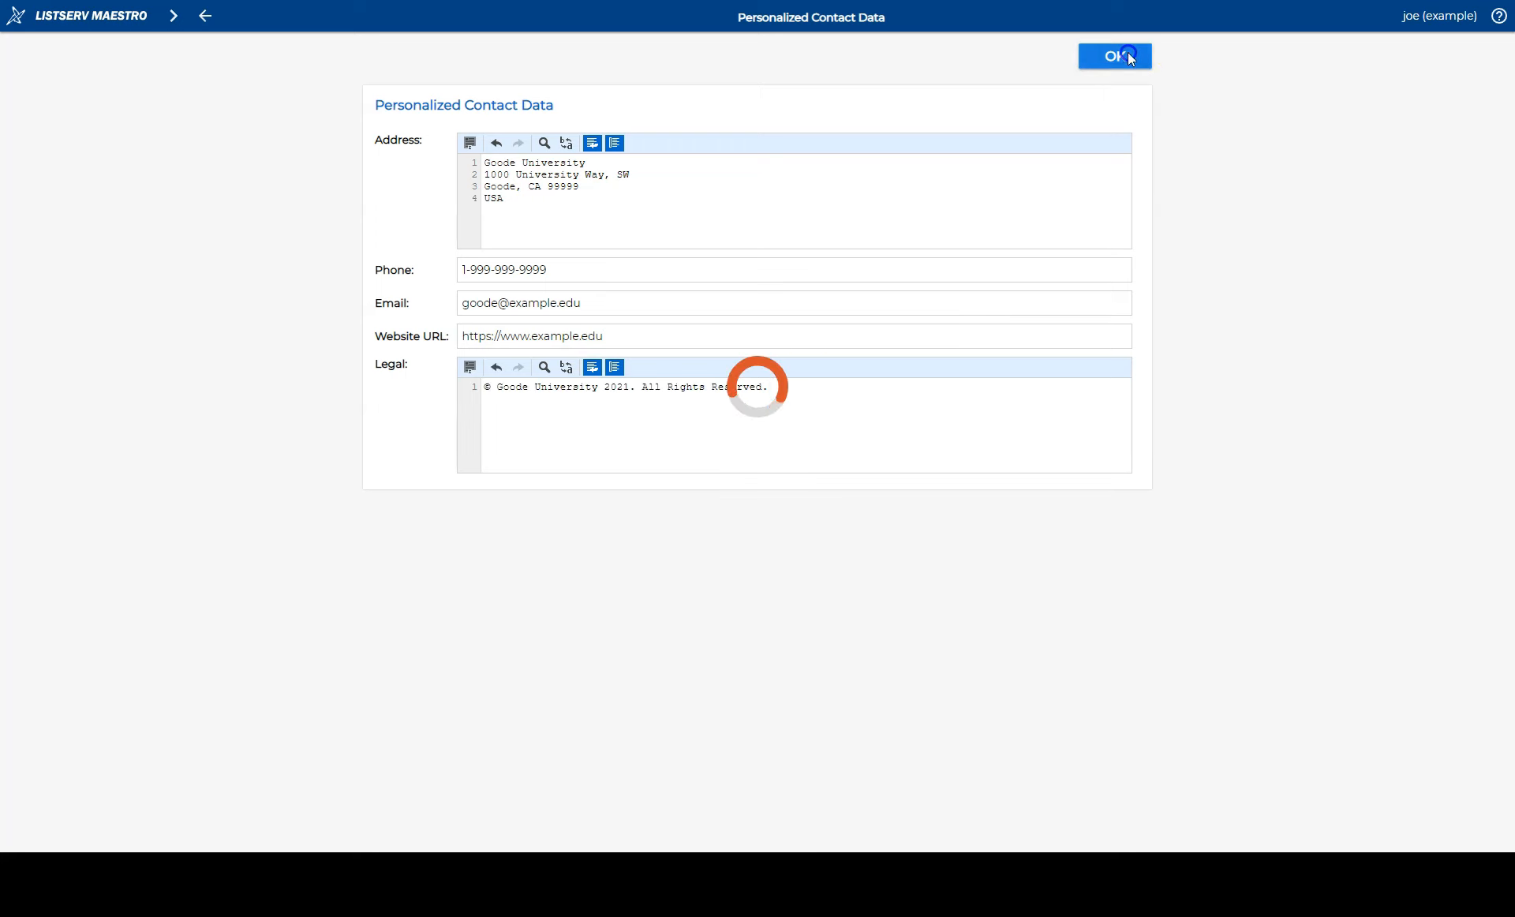
{"action": "left_click", "coordinate": [1128, 54]}
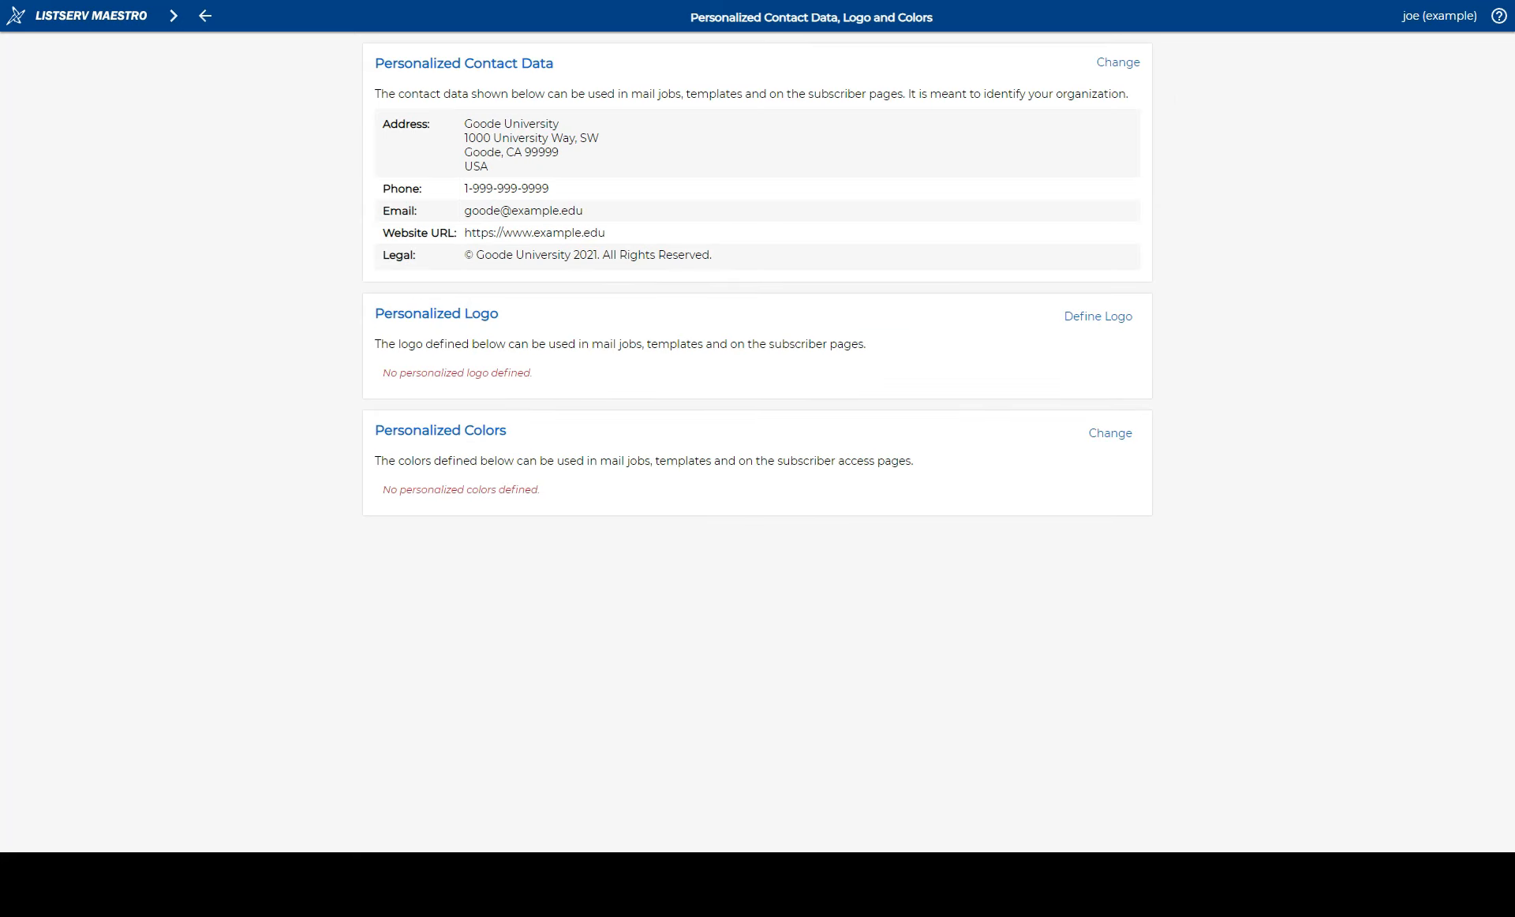
{"action": "left_click", "coordinate": [1101, 315]}
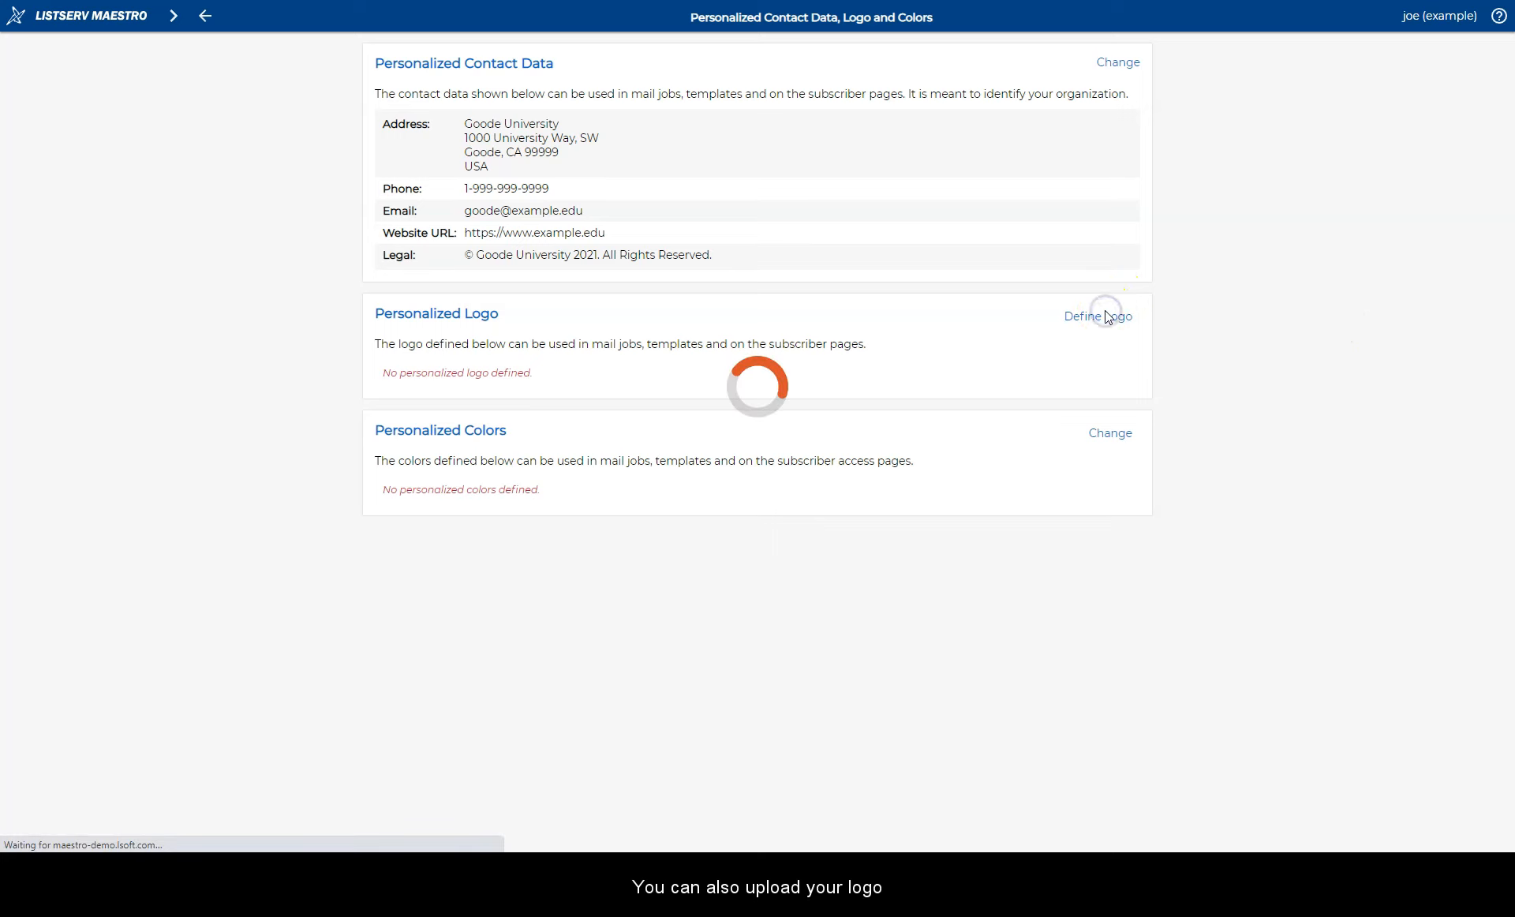
{"action": "left_click", "coordinate": [665, 142]}
{"action": "left_click", "coordinate": [664, 179]}
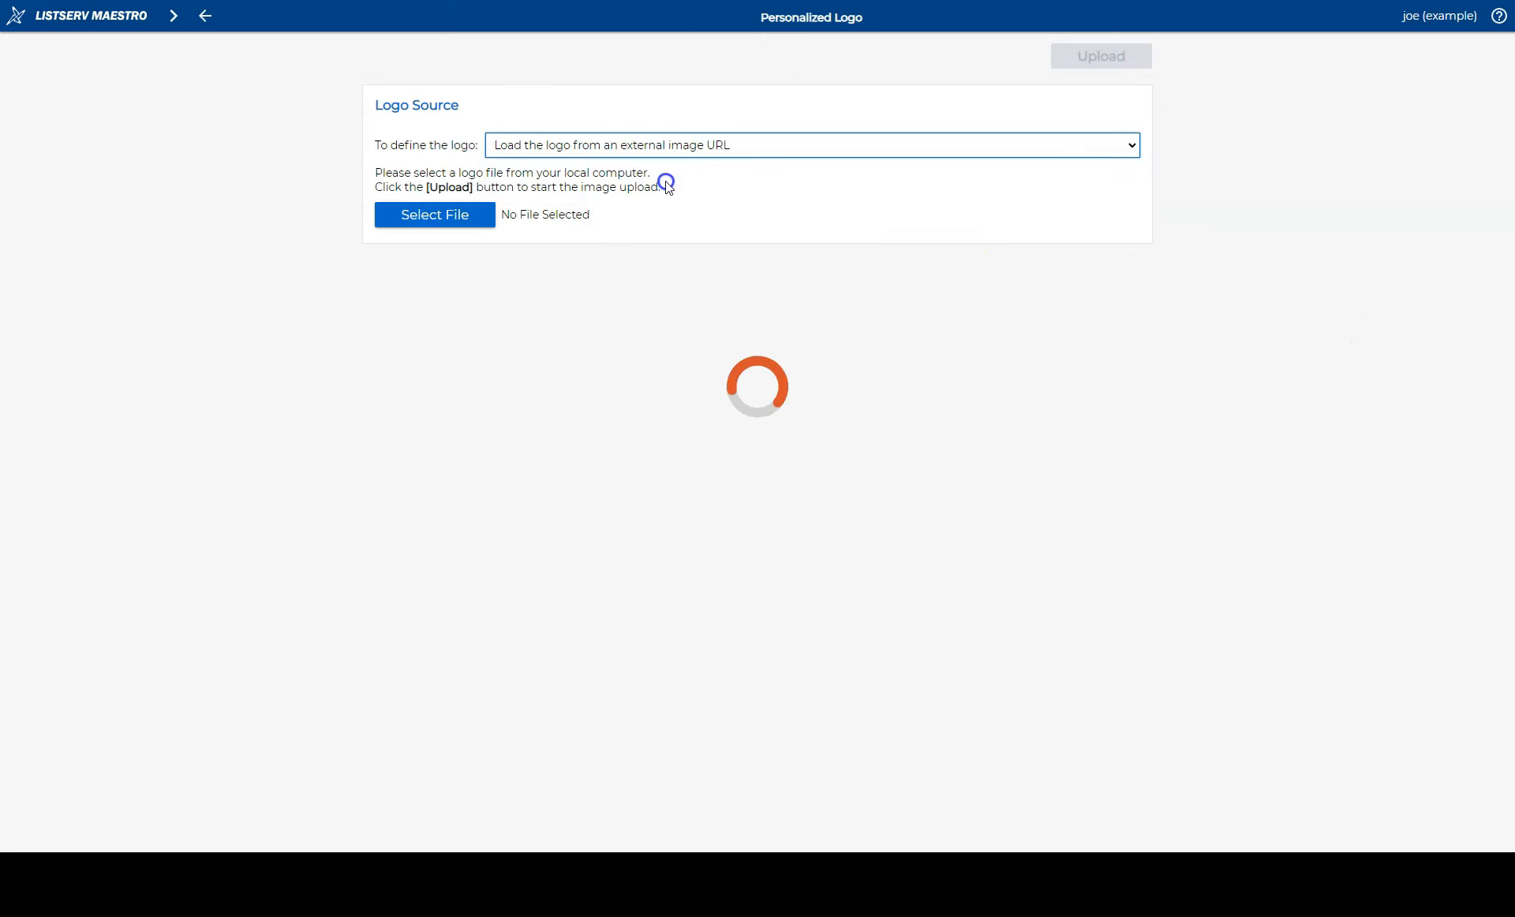
{"action": "left_click", "coordinate": [632, 209]}
{"action": "type", "text": "https://www.lsoft.com/mail/examples/goodeuniversity.png"}
{"action": "left_click", "coordinate": [1096, 56]}
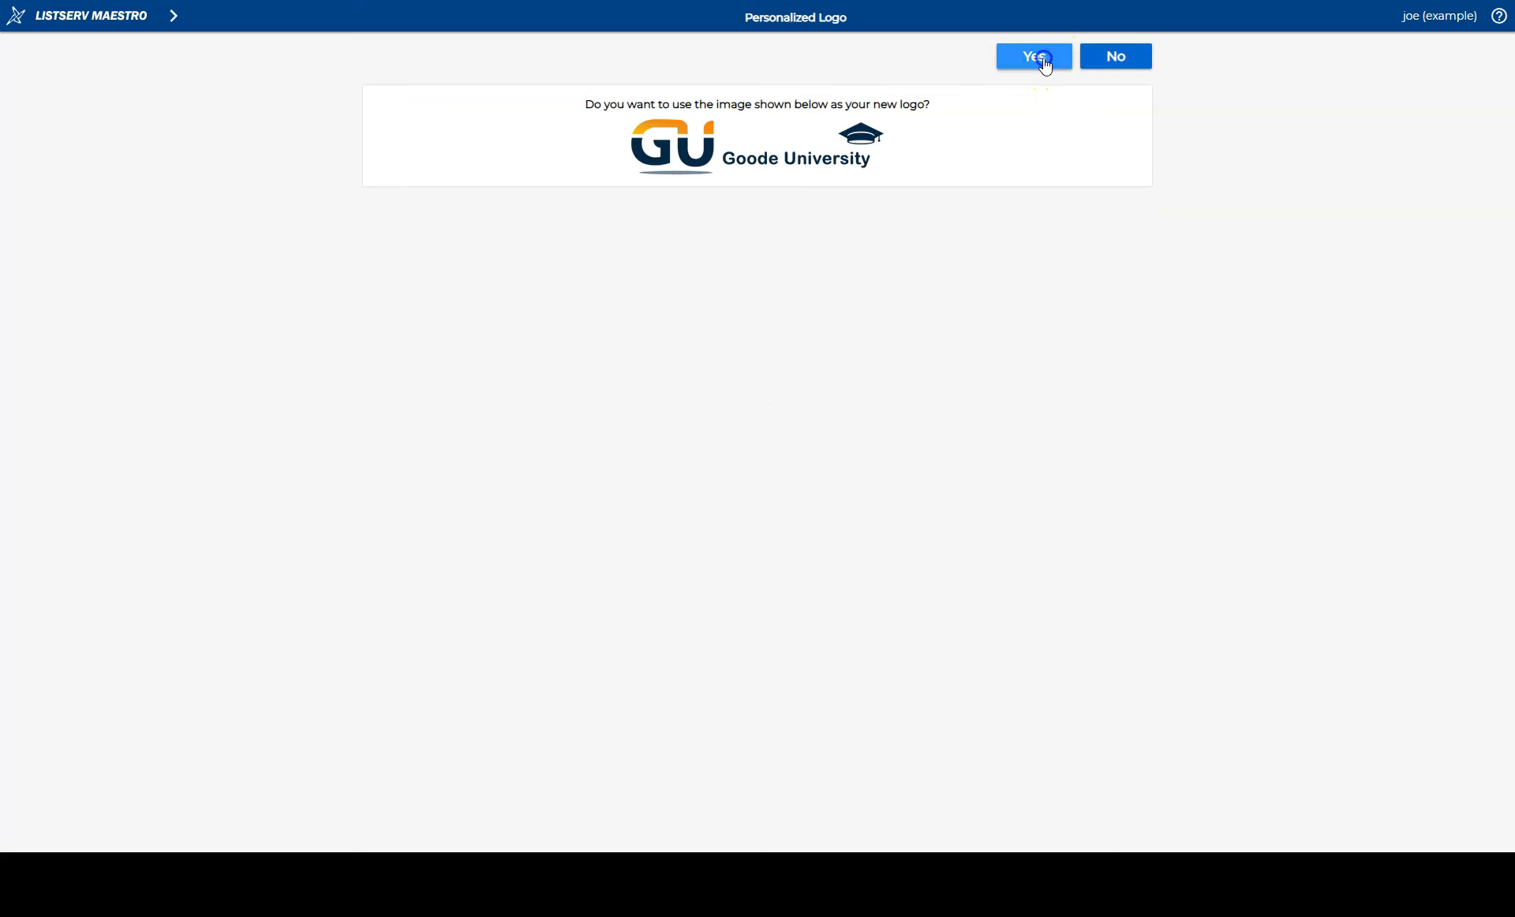
{"action": "left_click", "coordinate": [1040, 59]}
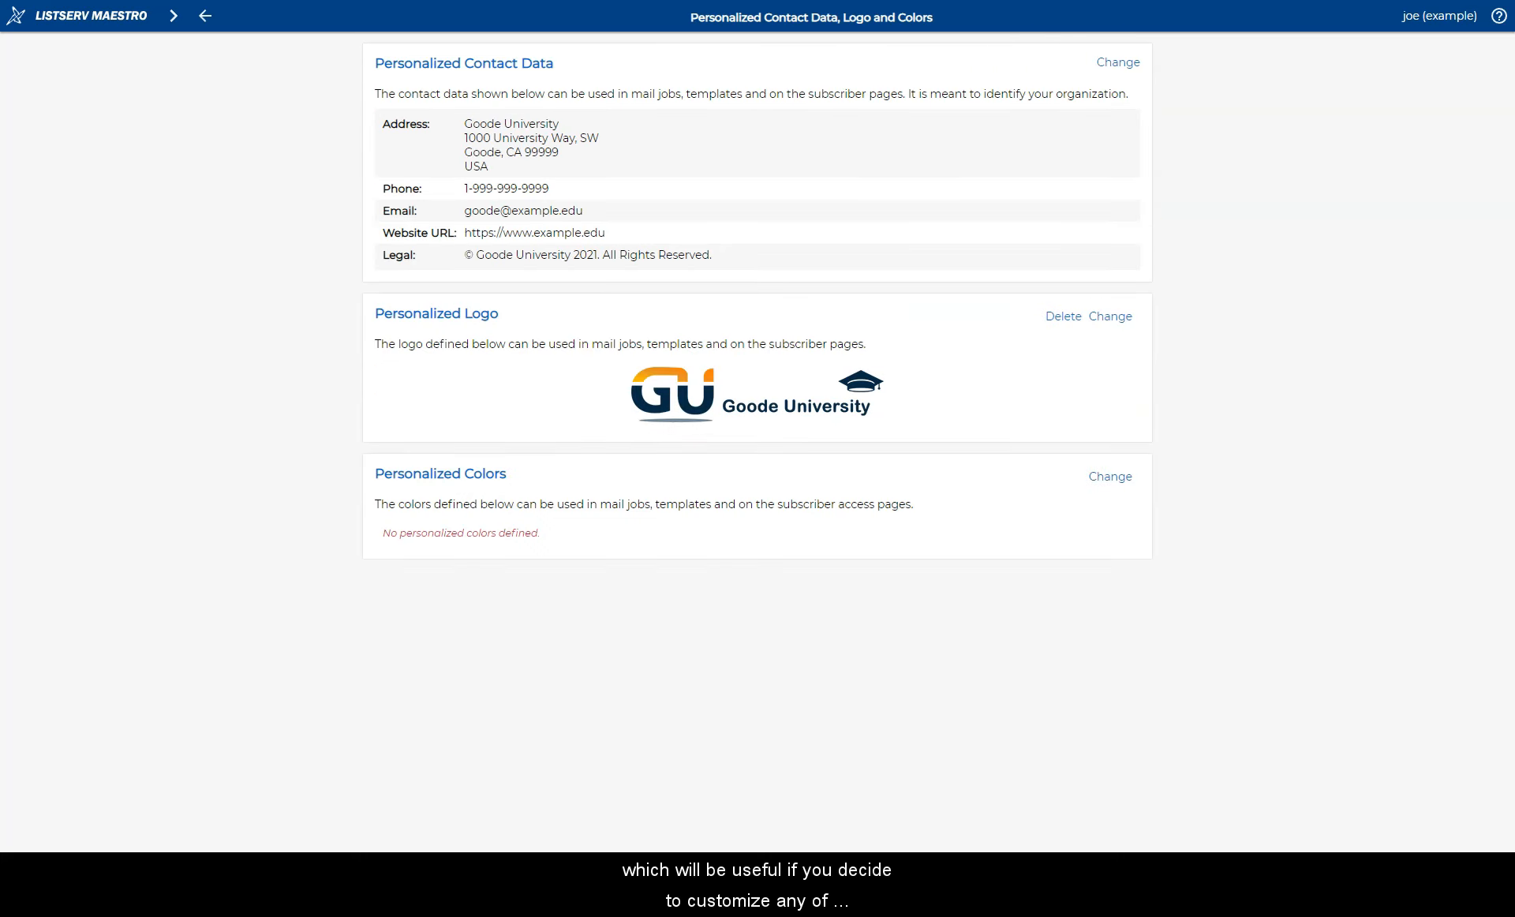
Add a personalized color #F9A61A with the ID Orange.
{"action": "left_click", "coordinate": [1111, 476]}
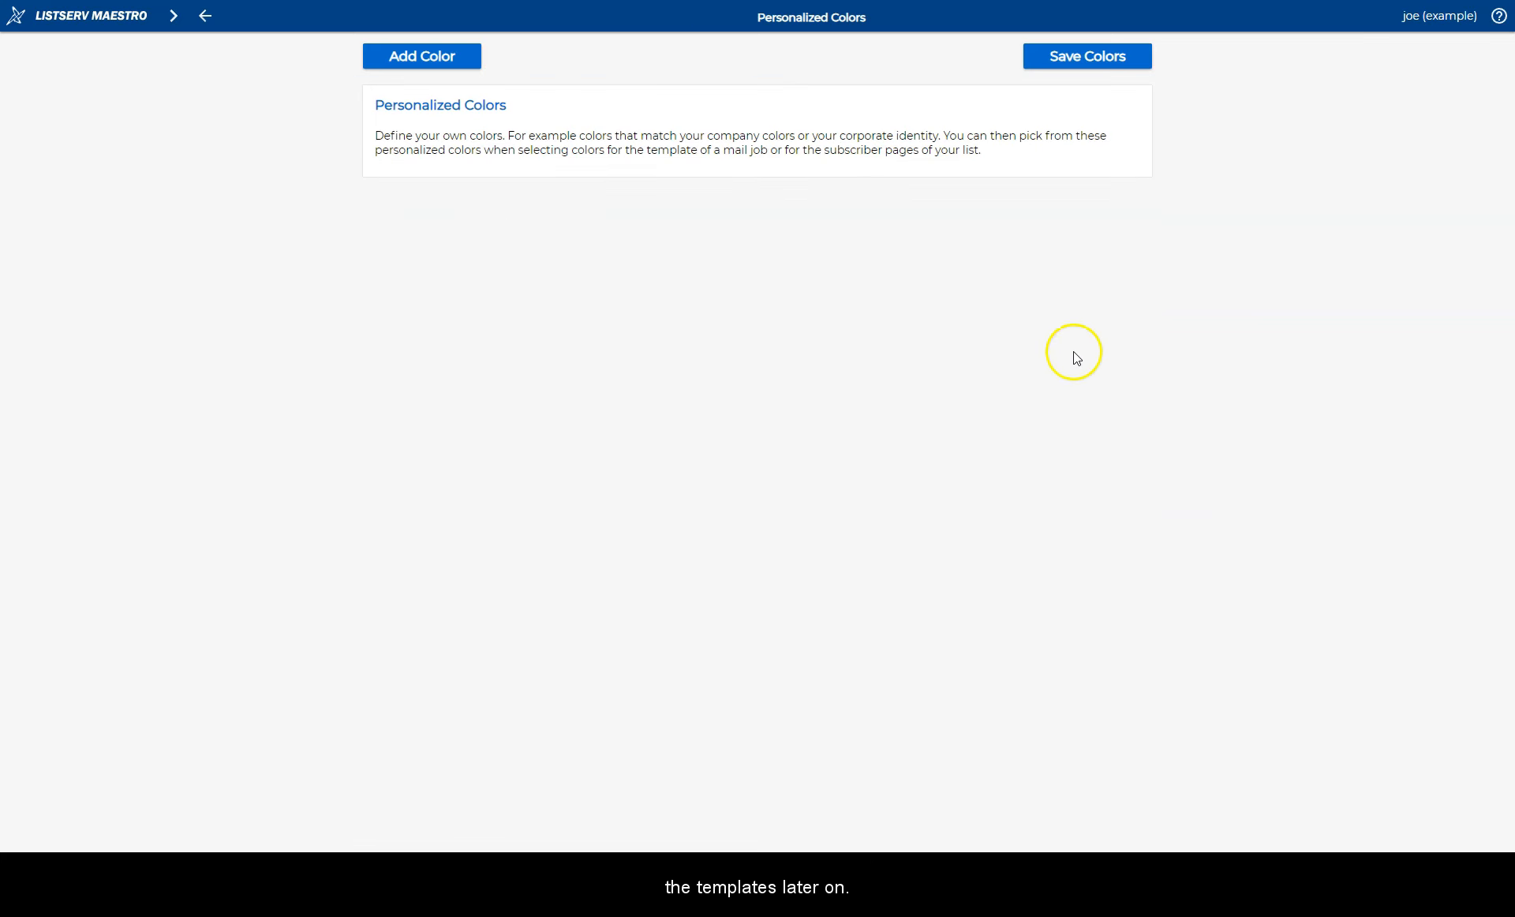
{"action": "left_click", "coordinate": [440, 55]}
{"action": "left_click", "coordinate": [843, 535]}
{"action": "type", "text": "#F9A61A"}
{"action": "left_click", "coordinate": [613, 331]}
{"action": "type", "text": "Oran"}
{"action": "left_click", "coordinate": [814, 628]}
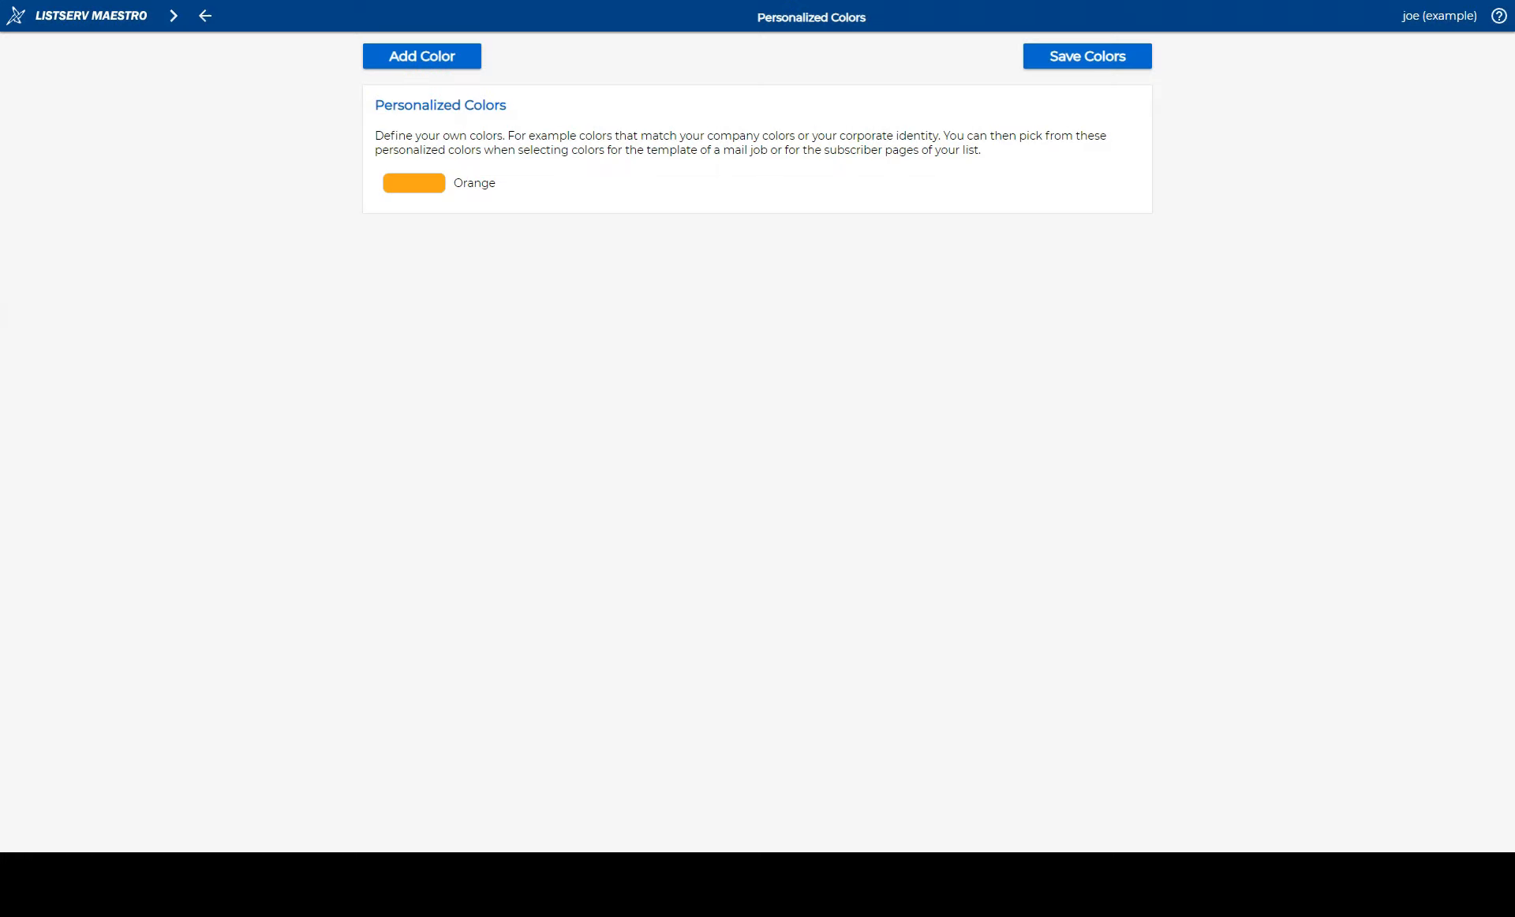
Add a second personalized color #072B46 with the ID Blue and save the color set.
{"action": "left_click", "coordinate": [456, 61]}
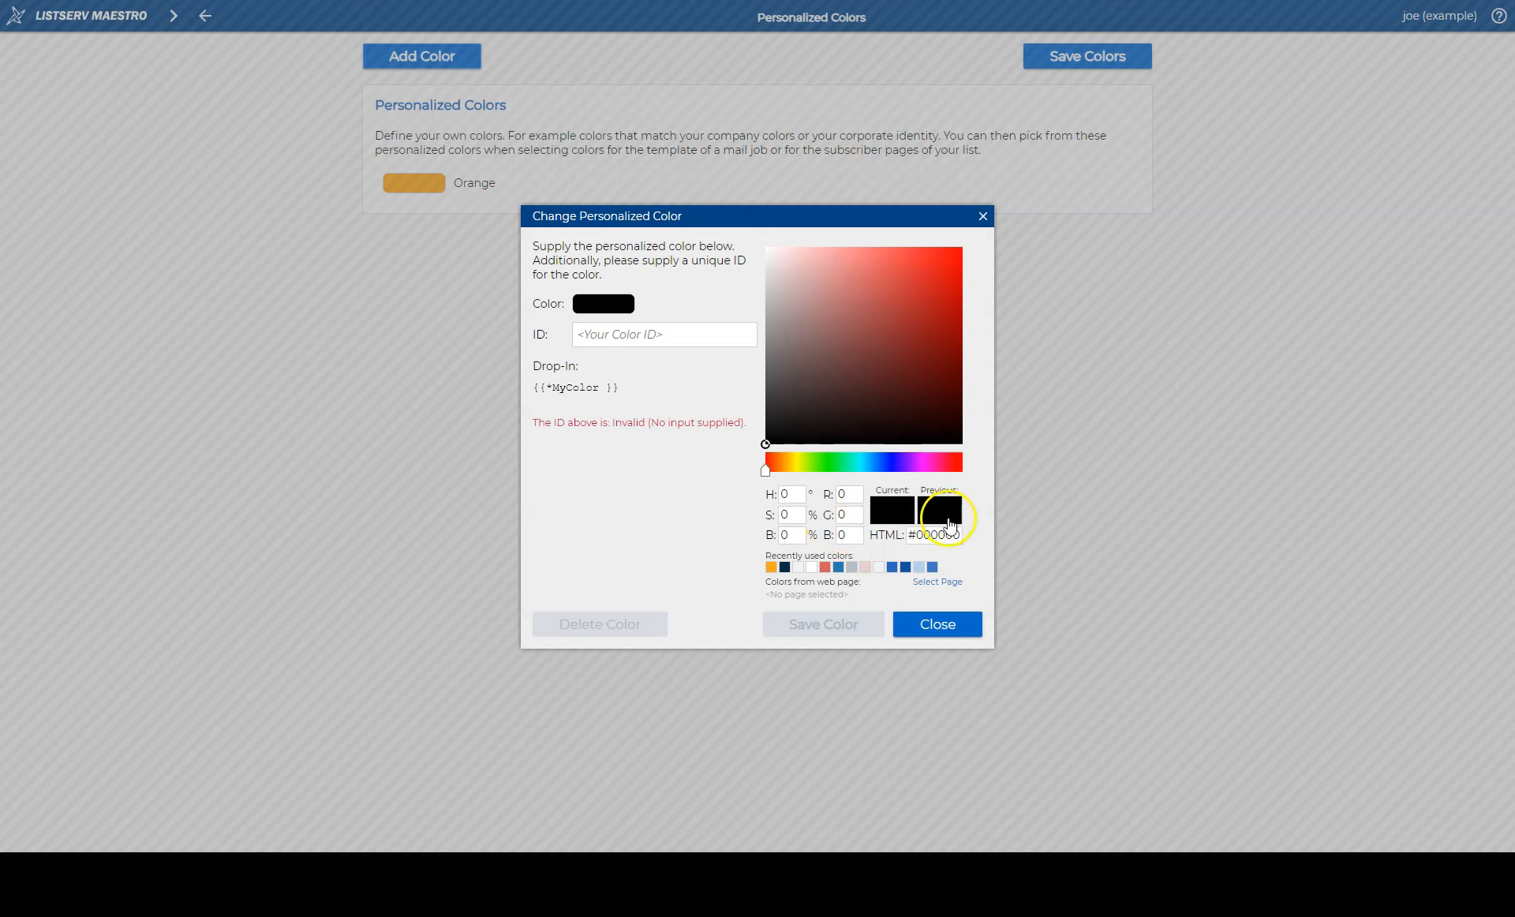
{"action": "left_click_drag", "start_coordinate": [953, 527], "coordinate": [863, 535]}
{"action": "type", "text": "#072B46"}
{"action": "left_click", "coordinate": [614, 336]}
{"action": "type", "text": "Blue"}
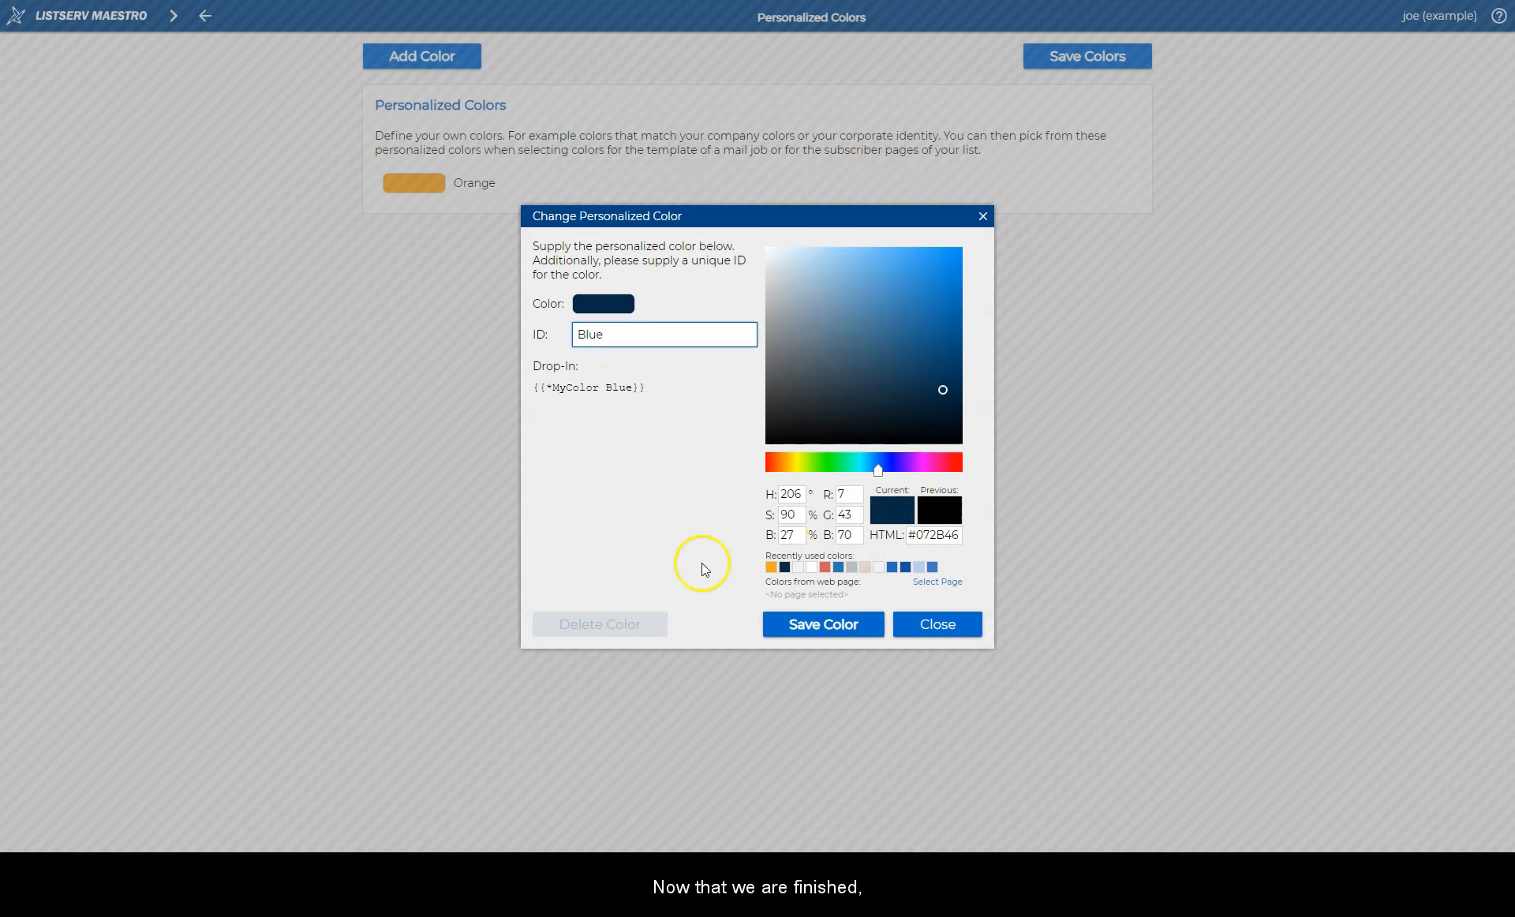
{"action": "left_click", "coordinate": [822, 622]}
{"action": "left_click", "coordinate": [1126, 61]}
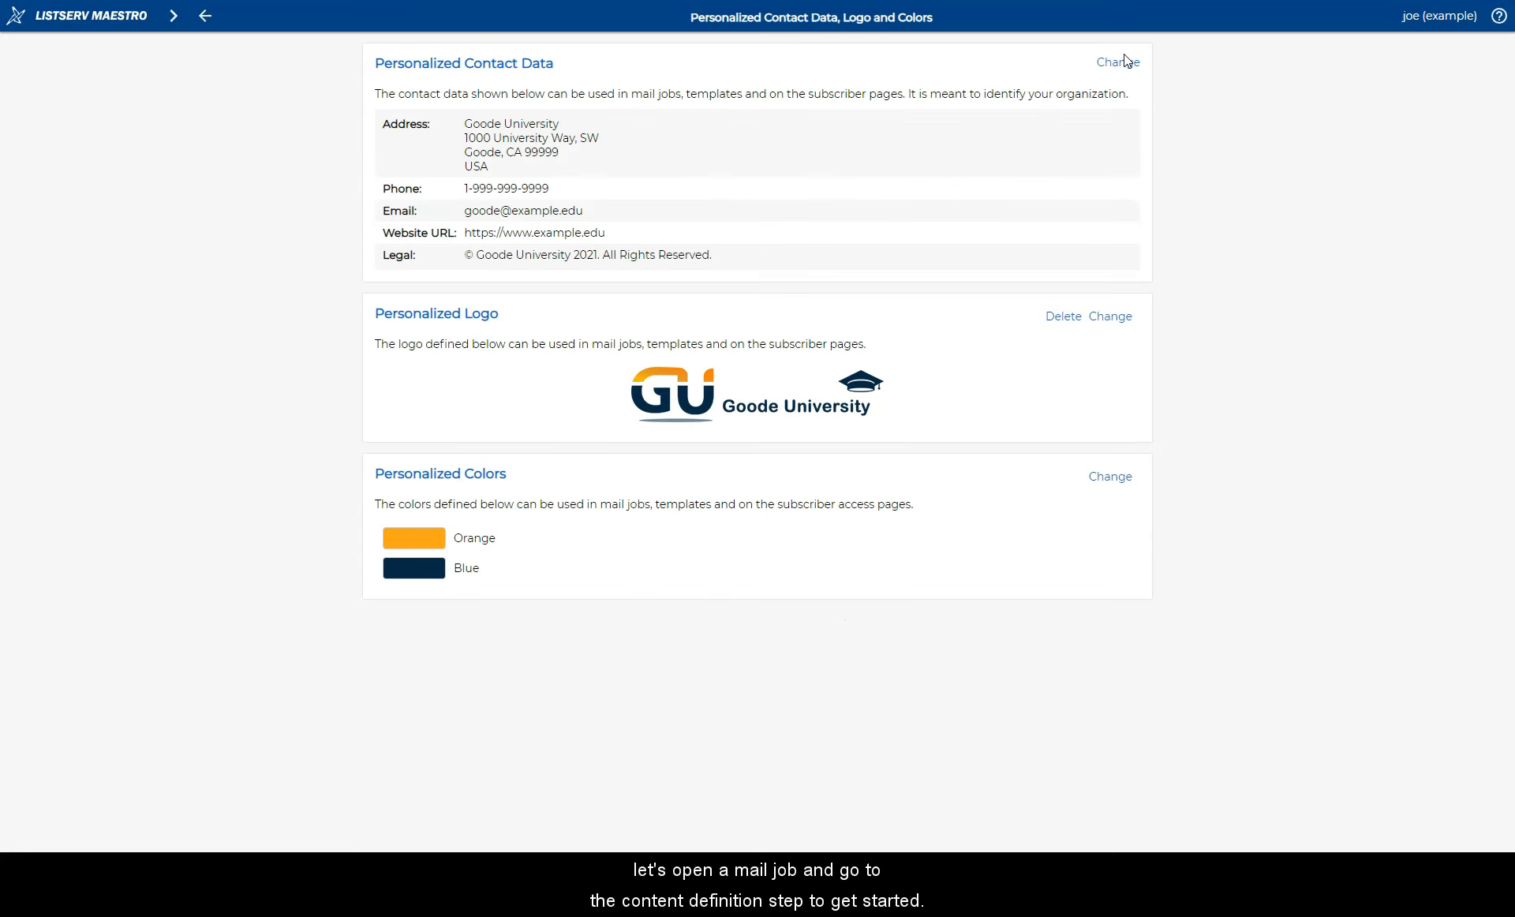
Open the content definition of the mail job "Goode Daily News - October 21, 2021" and bring up its template gallery.
{"action": "left_click", "coordinate": [175, 15]}
{"action": "left_click", "coordinate": [102, 74]}
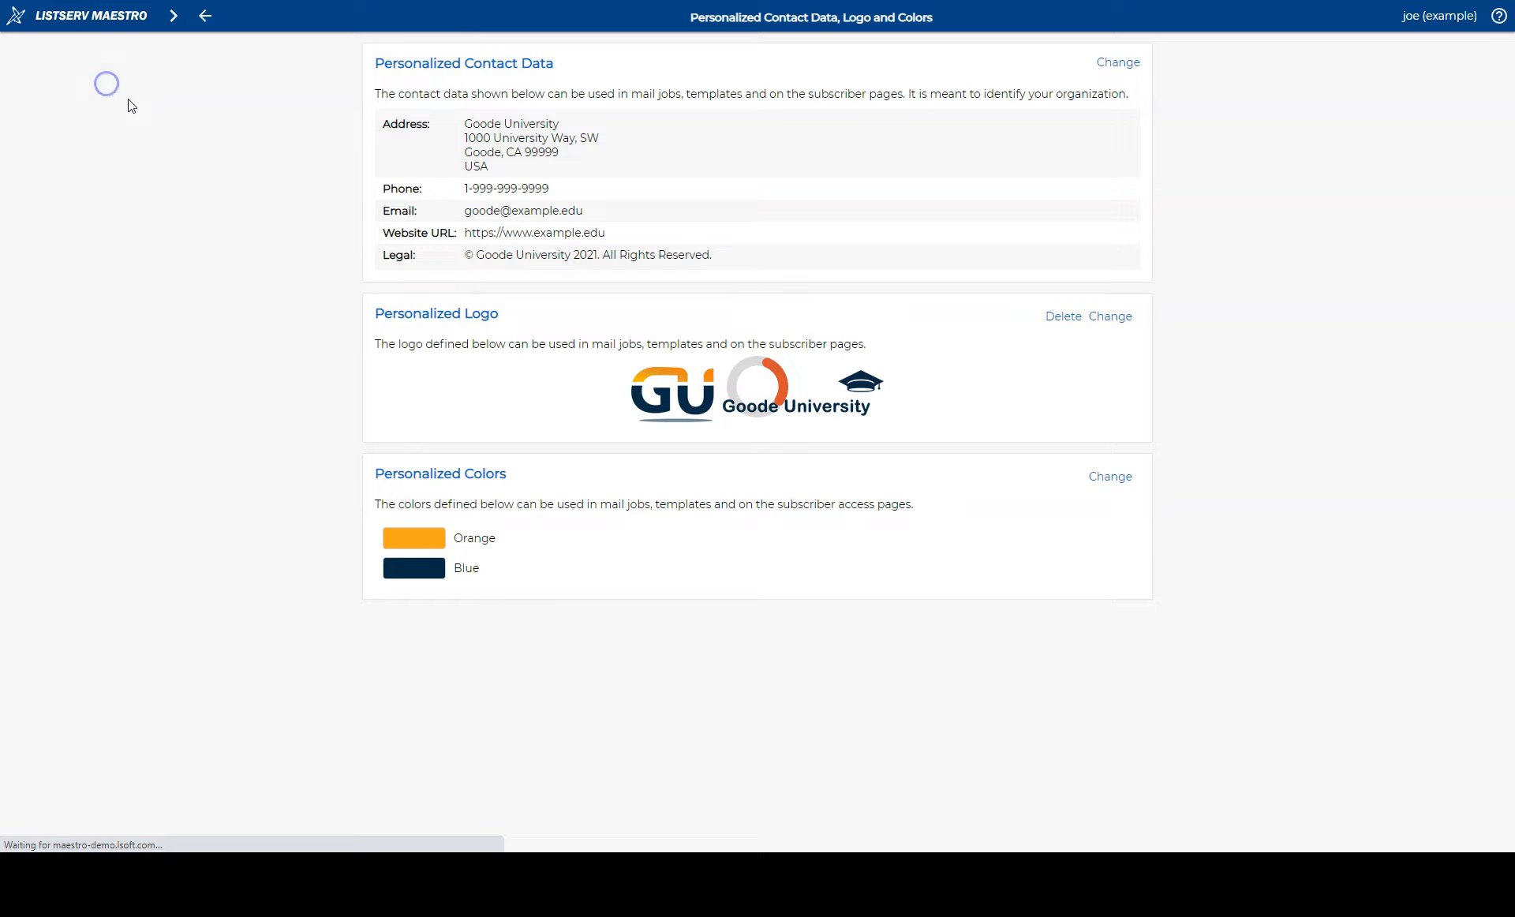
{"action": "left_click", "coordinate": [524, 136]}
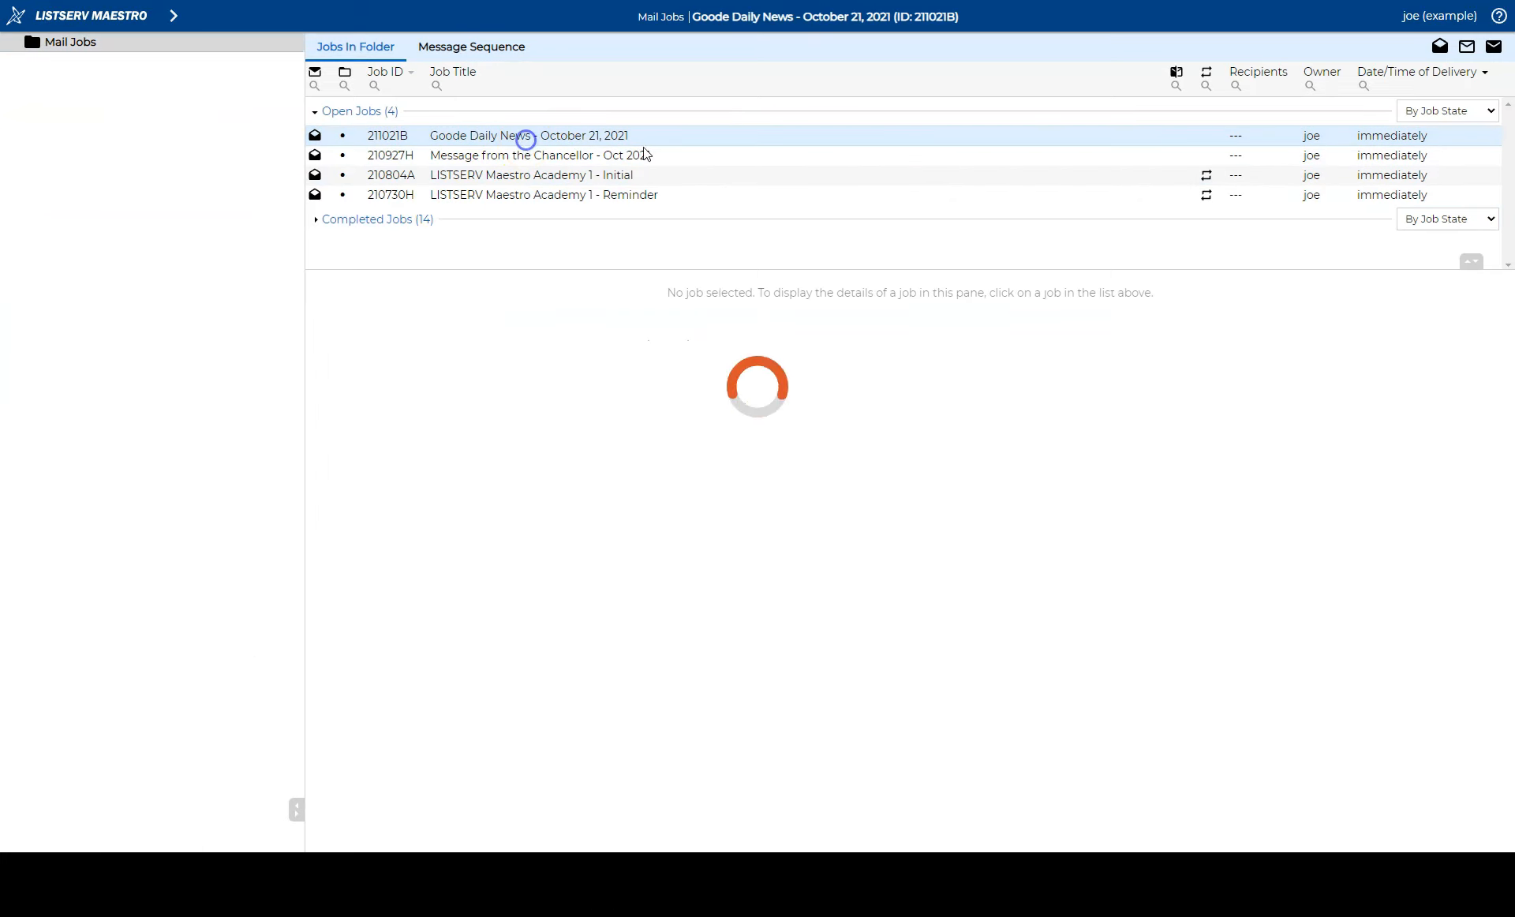
{"action": "left_click", "coordinate": [1406, 288]}
{"action": "left_click", "coordinate": [888, 166]}
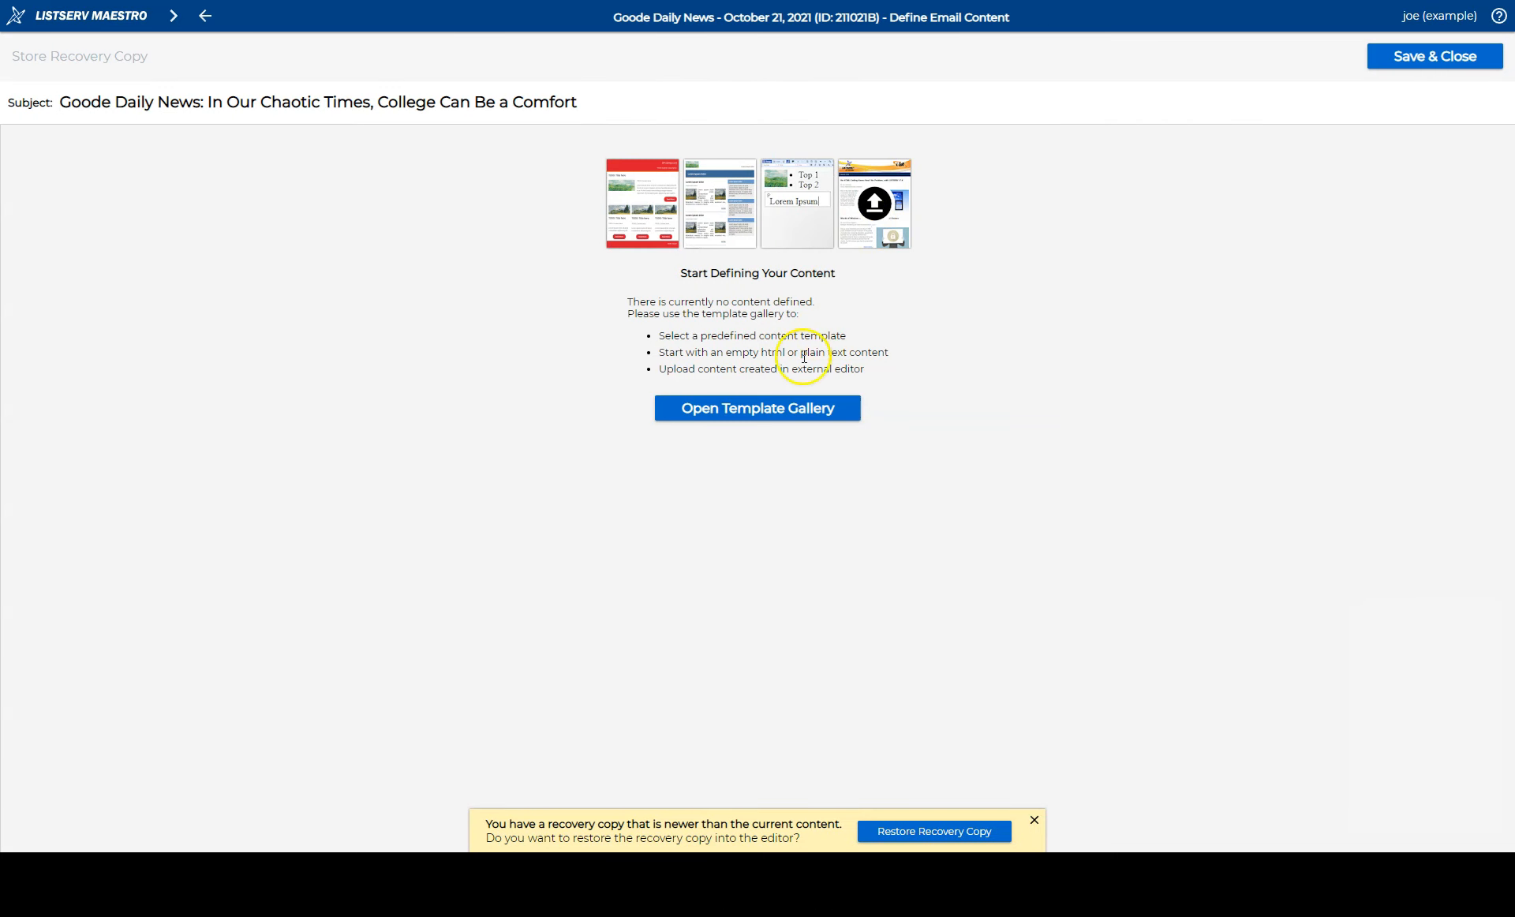
{"action": "left_click", "coordinate": [799, 417]}
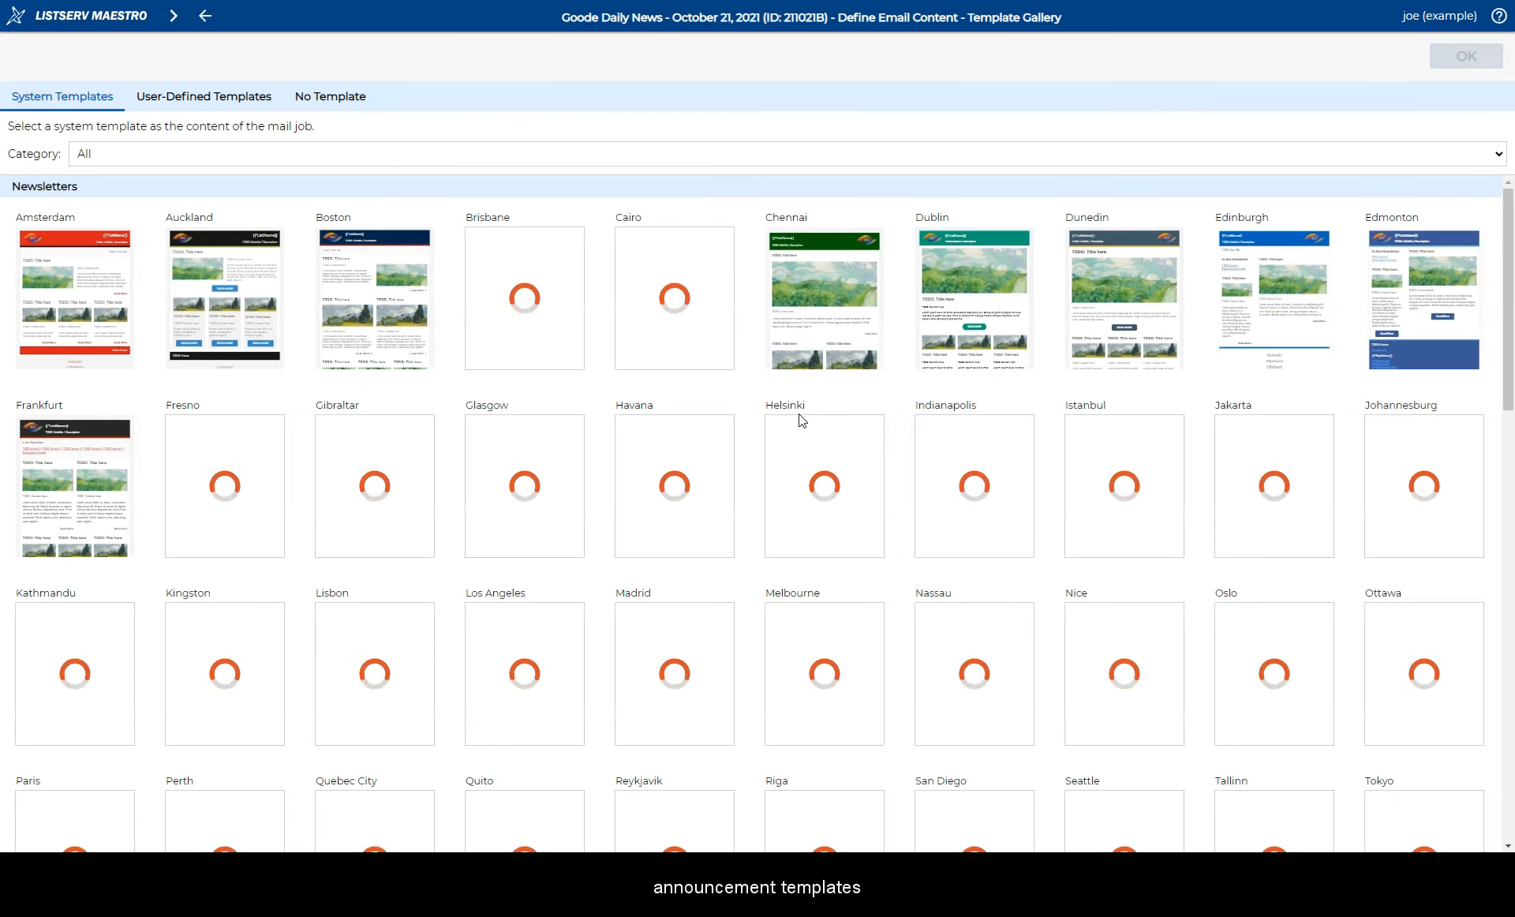
Filter the gallery to the Announcements category and preview the Acapulco template.
{"action": "left_click", "coordinate": [456, 153]}
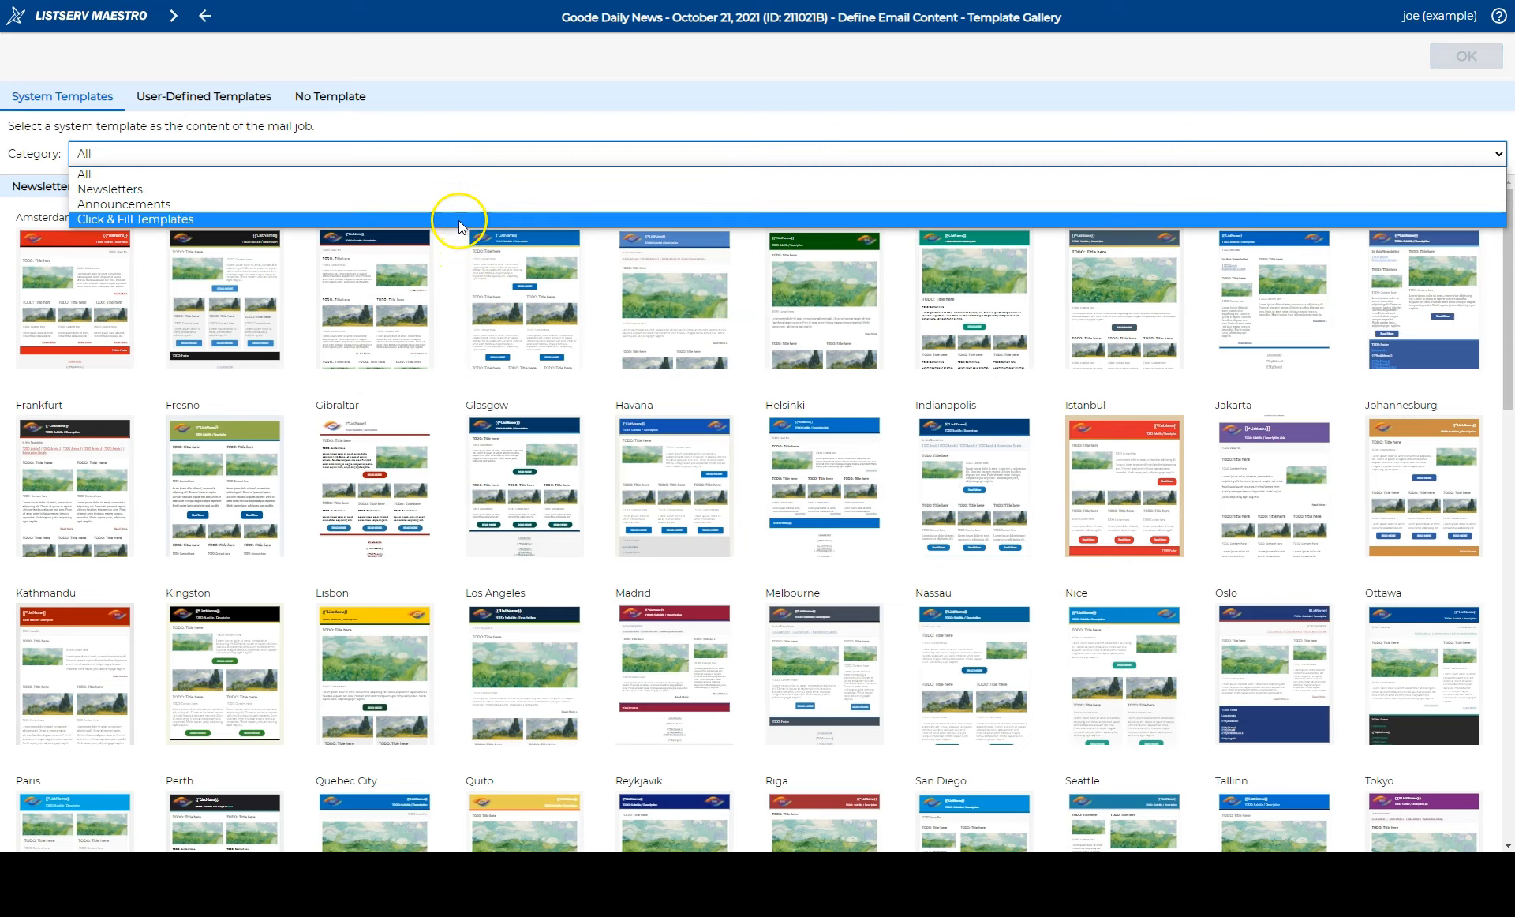
{"action": "left_click", "coordinate": [461, 206]}
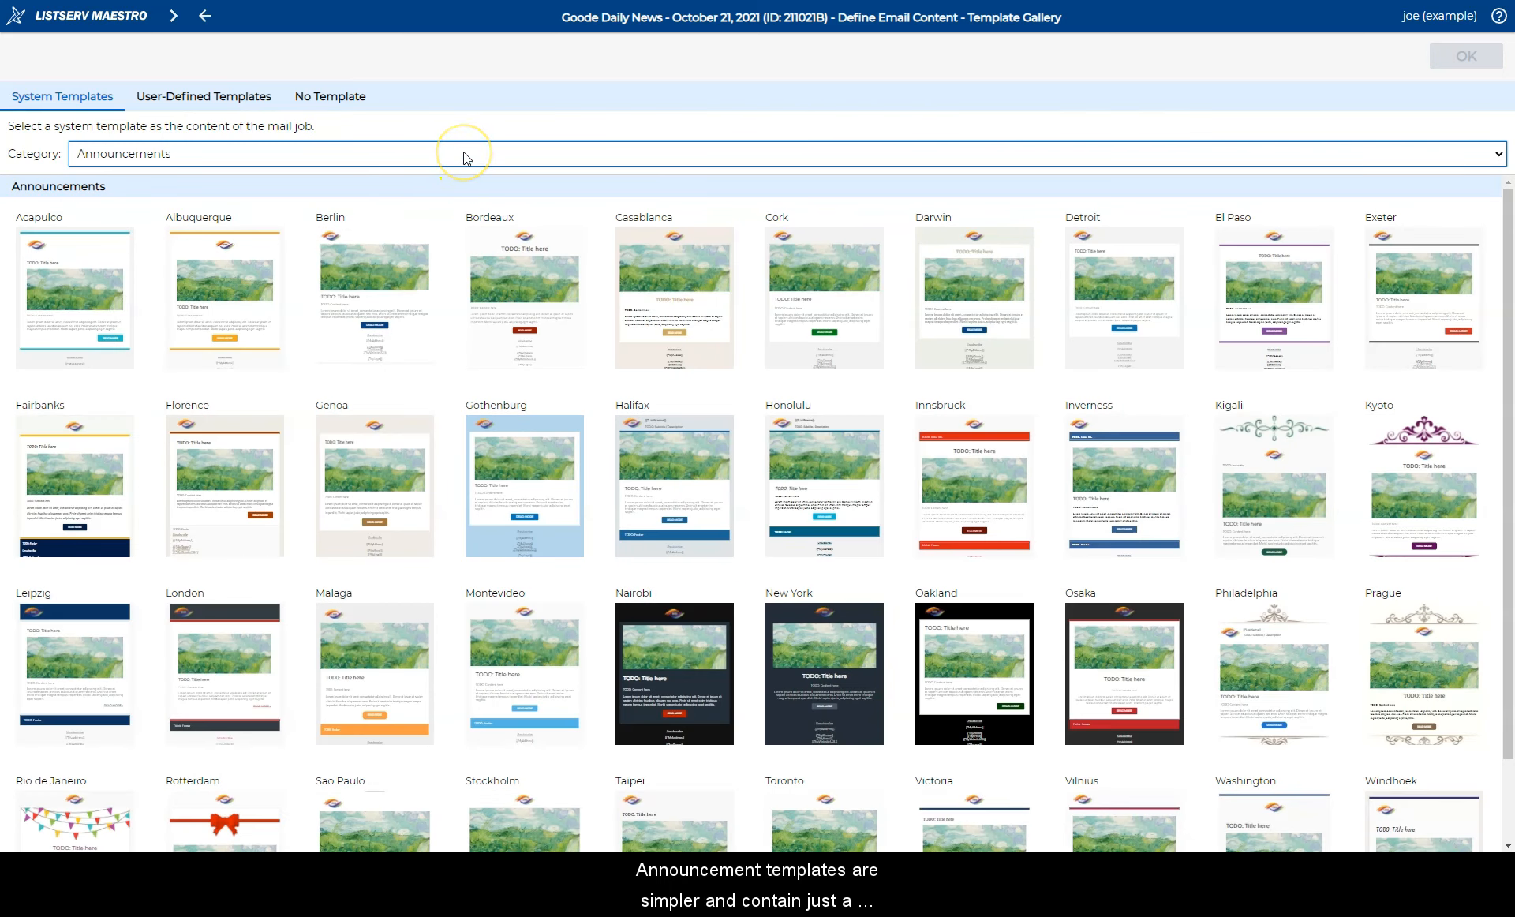
{"action": "left_click", "coordinate": [94, 288]}
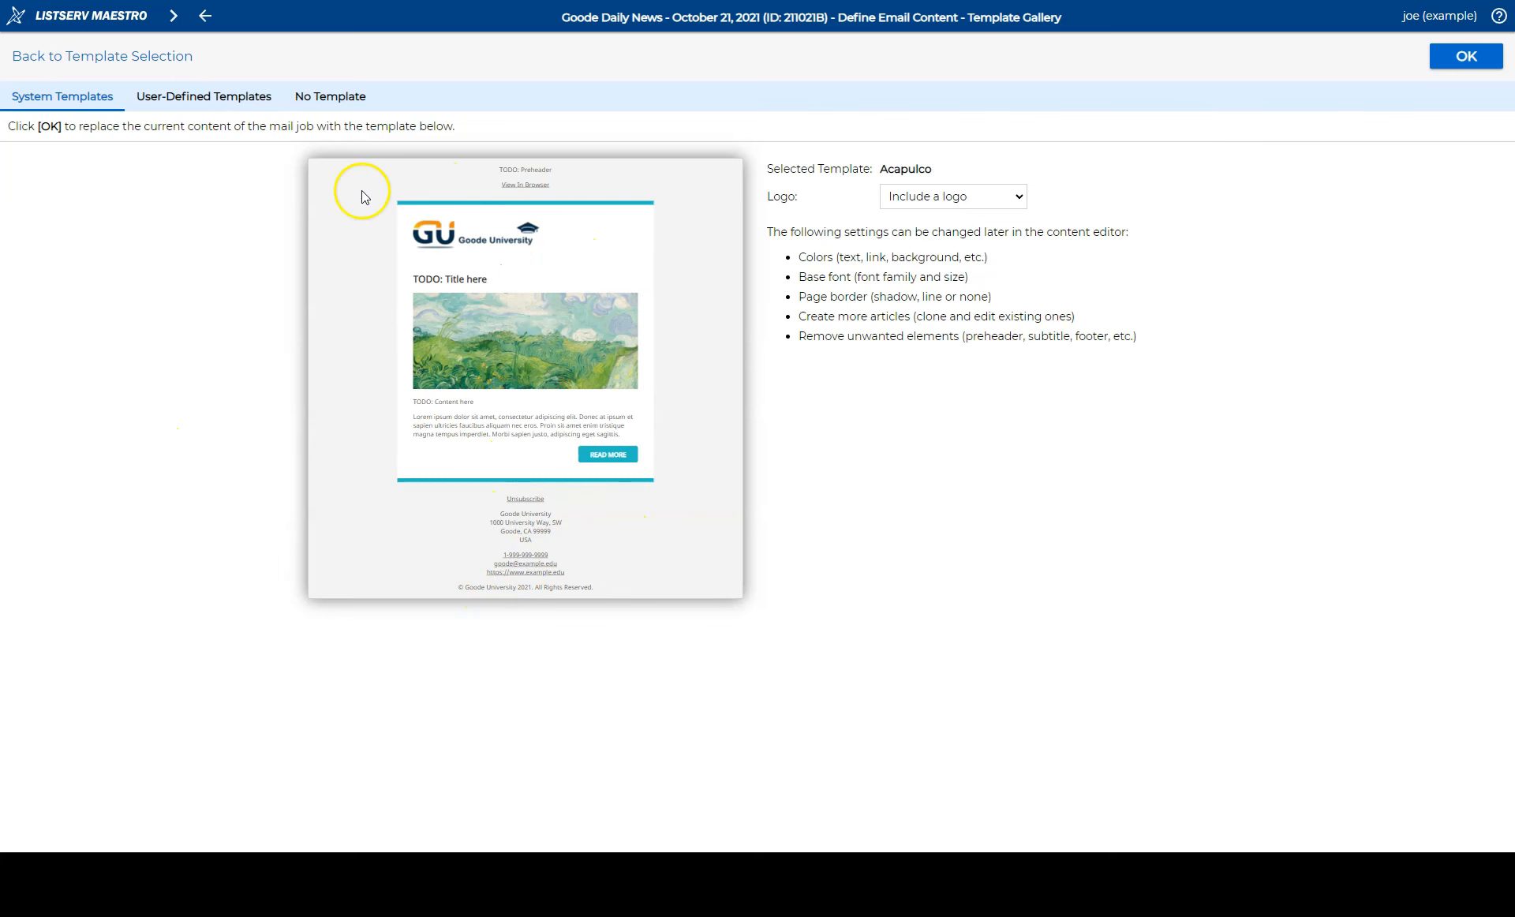
Return to the template selection, switch the category to Newsletters and preview the Auckland template.
{"action": "left_click", "coordinate": [206, 15]}
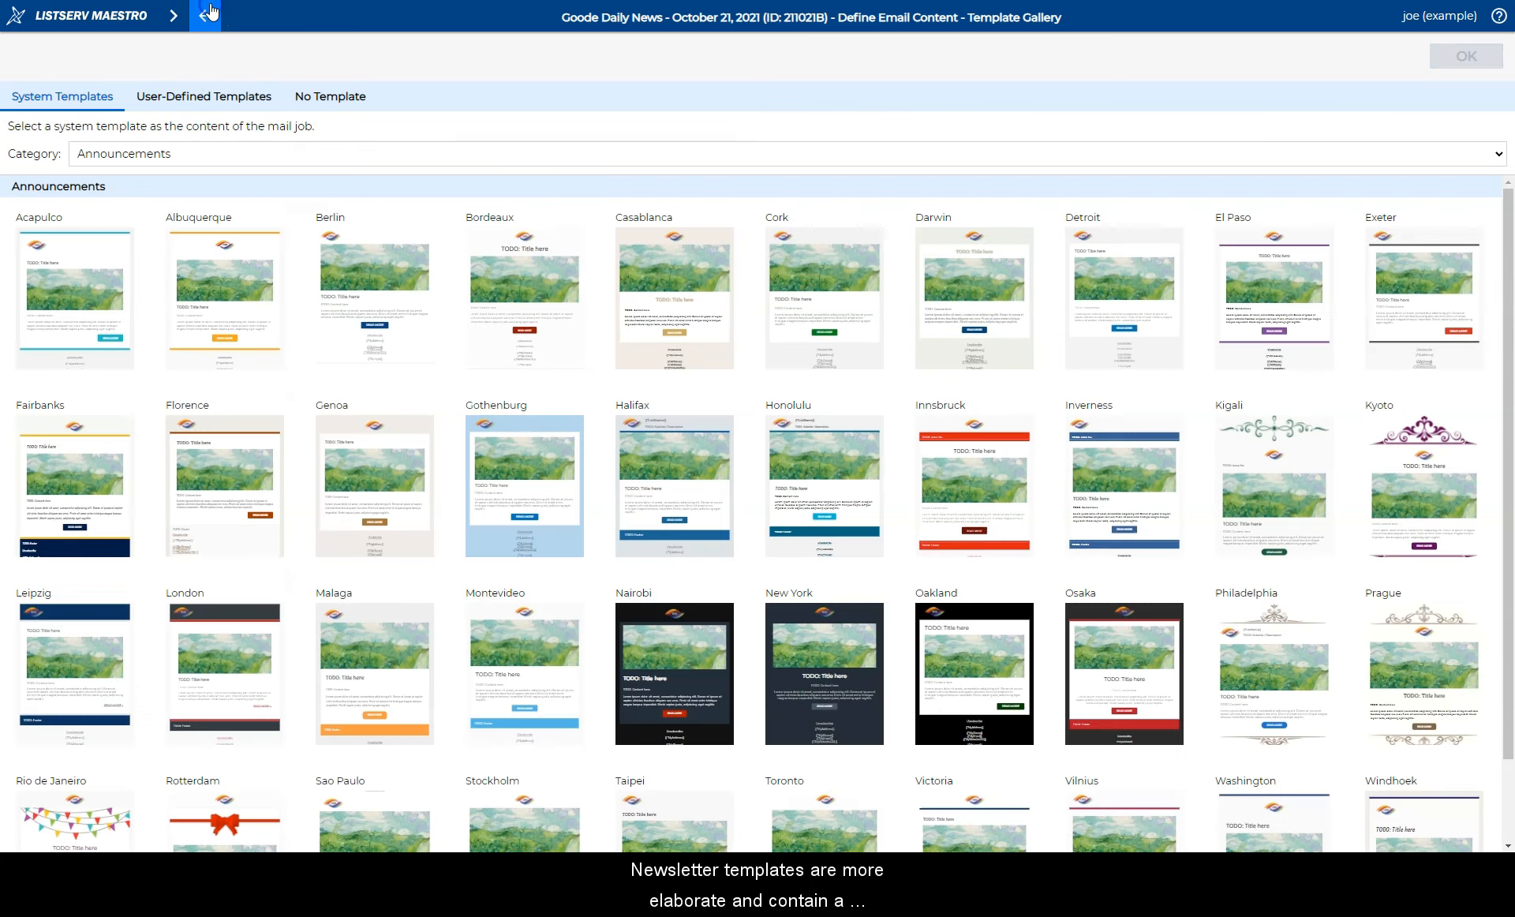
{"action": "left_click", "coordinate": [181, 164]}
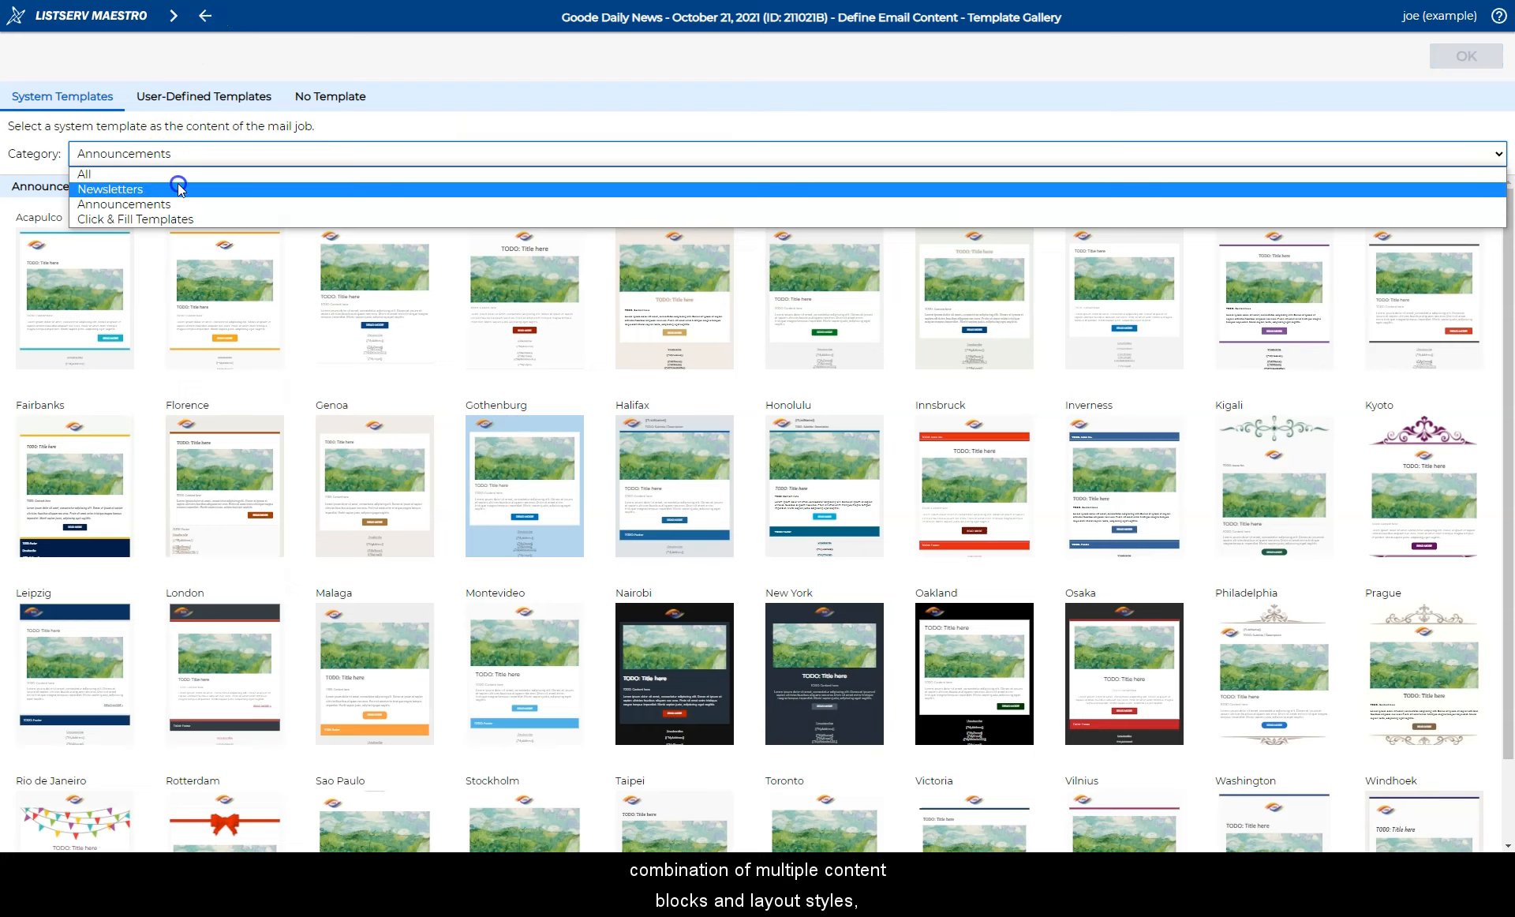
{"action": "left_click", "coordinate": [178, 183]}
{"action": "left_click", "coordinate": [224, 293]}
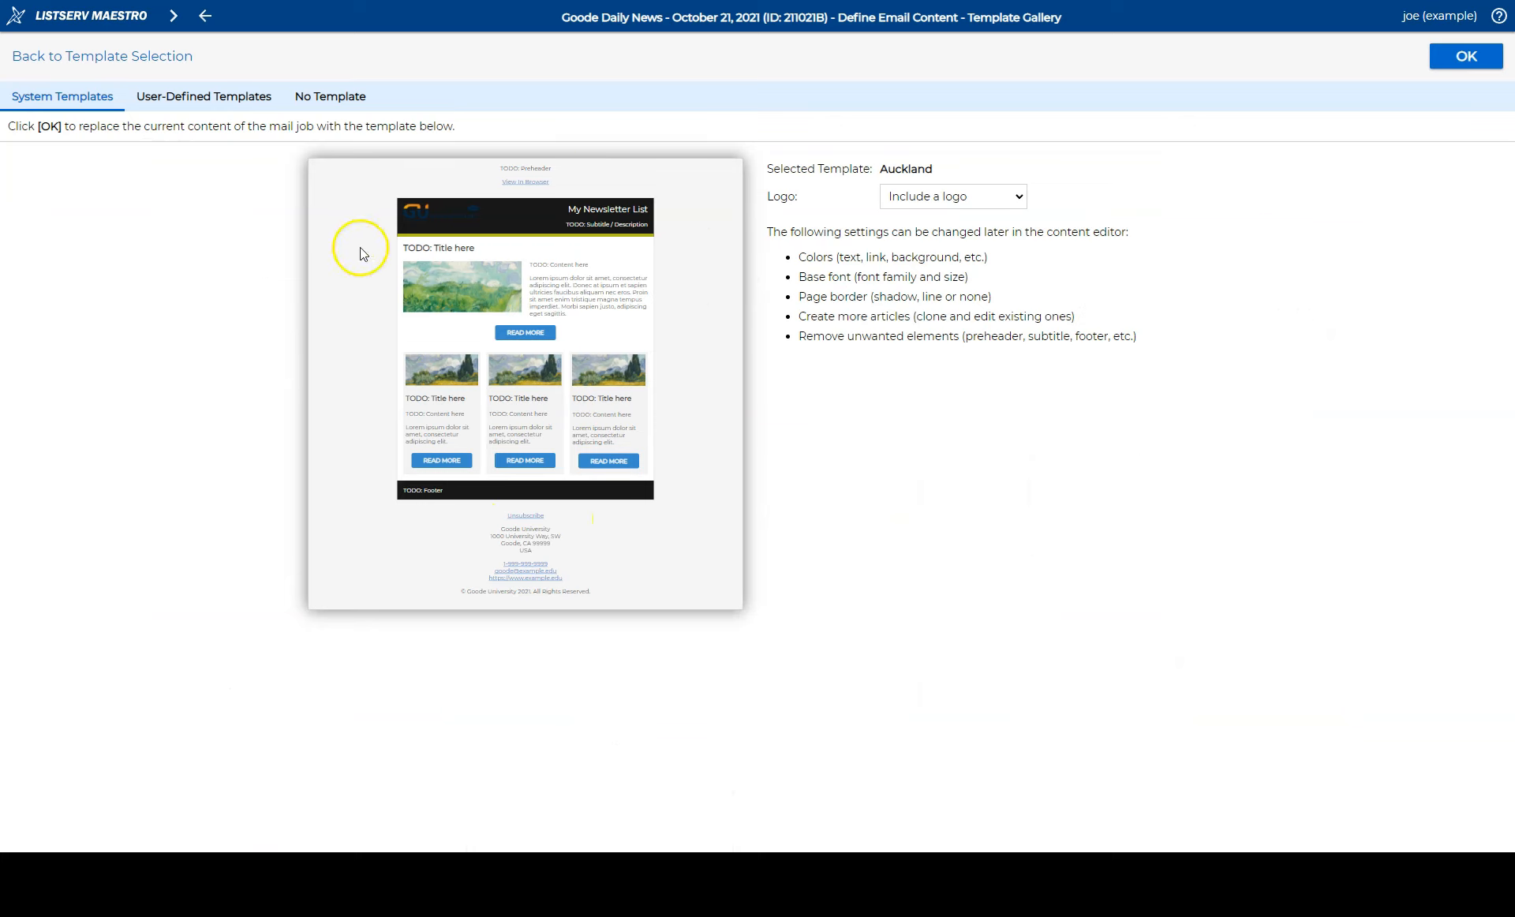
Return to the template selection, switch the category to Announcements and apply the Albuquerque template with a logo to the mail job.
{"action": "left_click", "coordinate": [206, 17]}
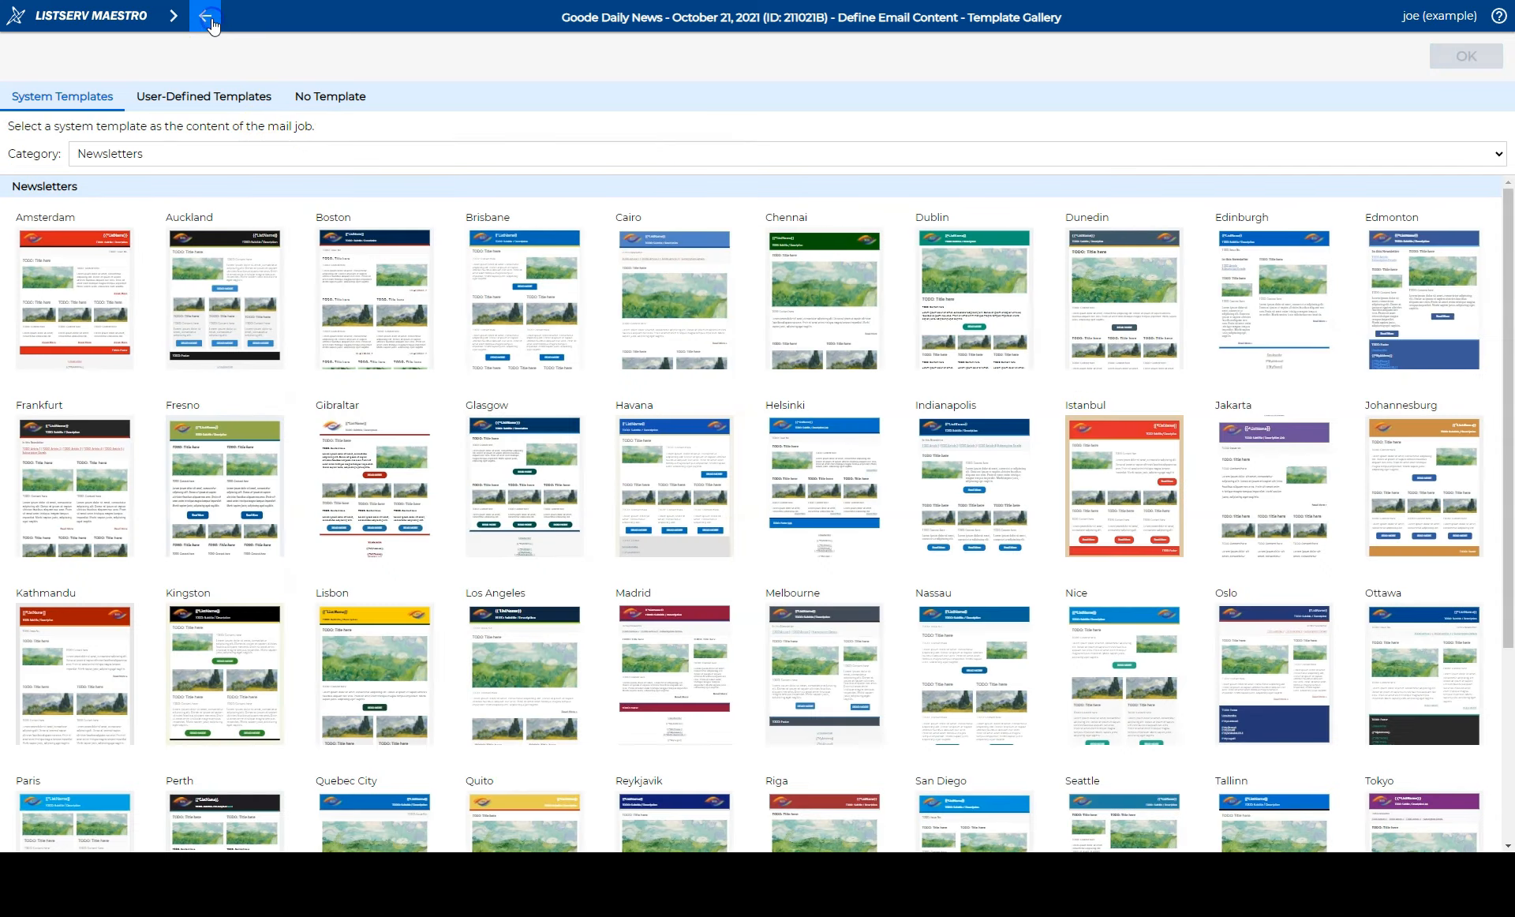
{"action": "left_click", "coordinate": [277, 150]}
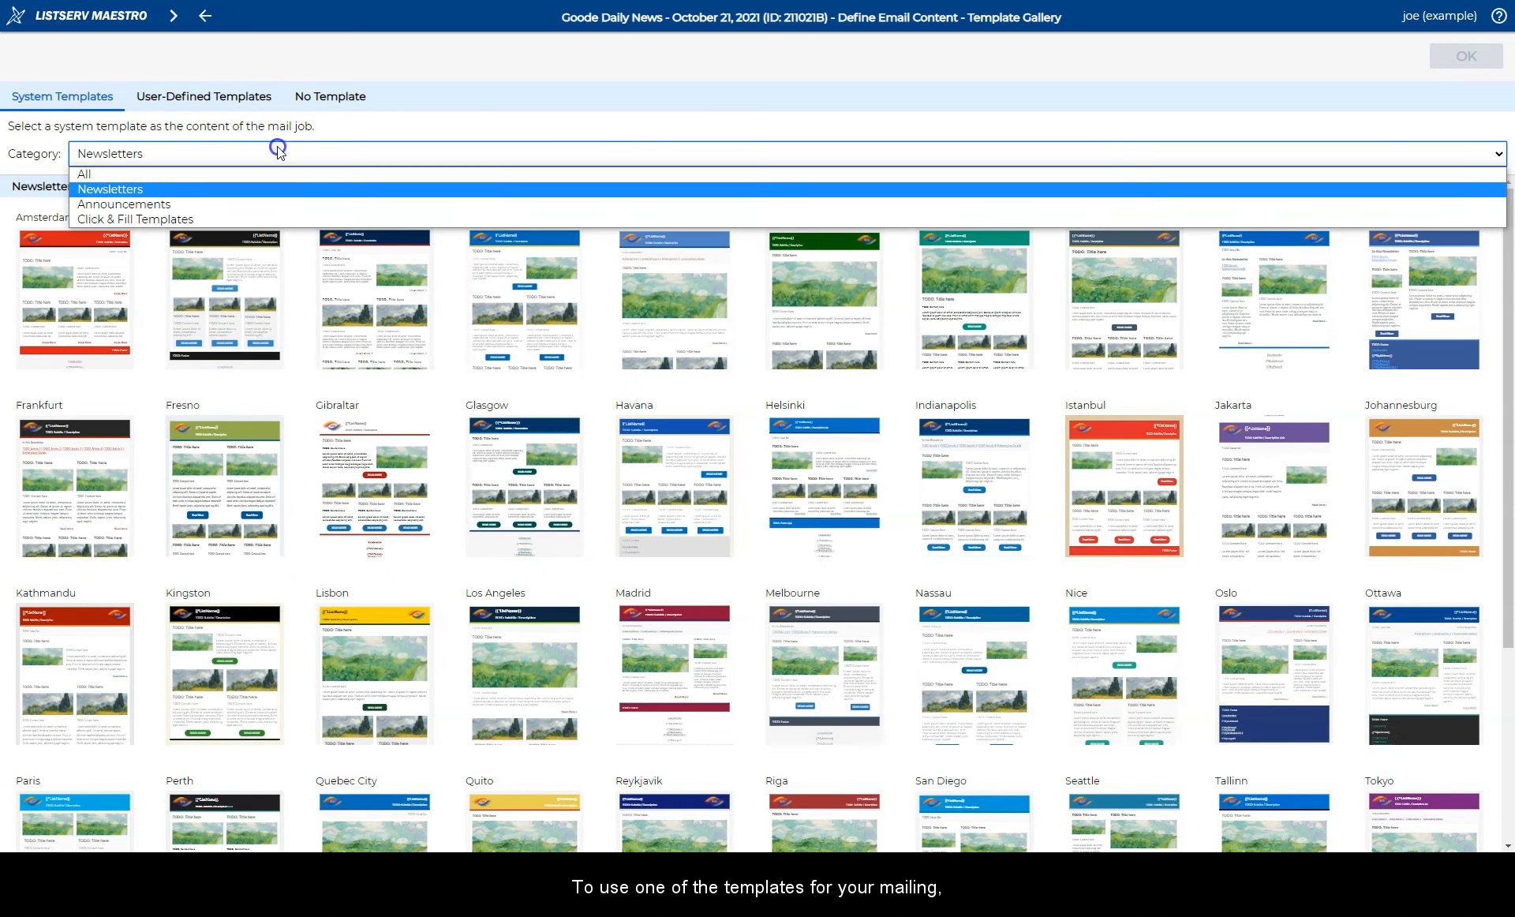
{"action": "left_click", "coordinate": [266, 204]}
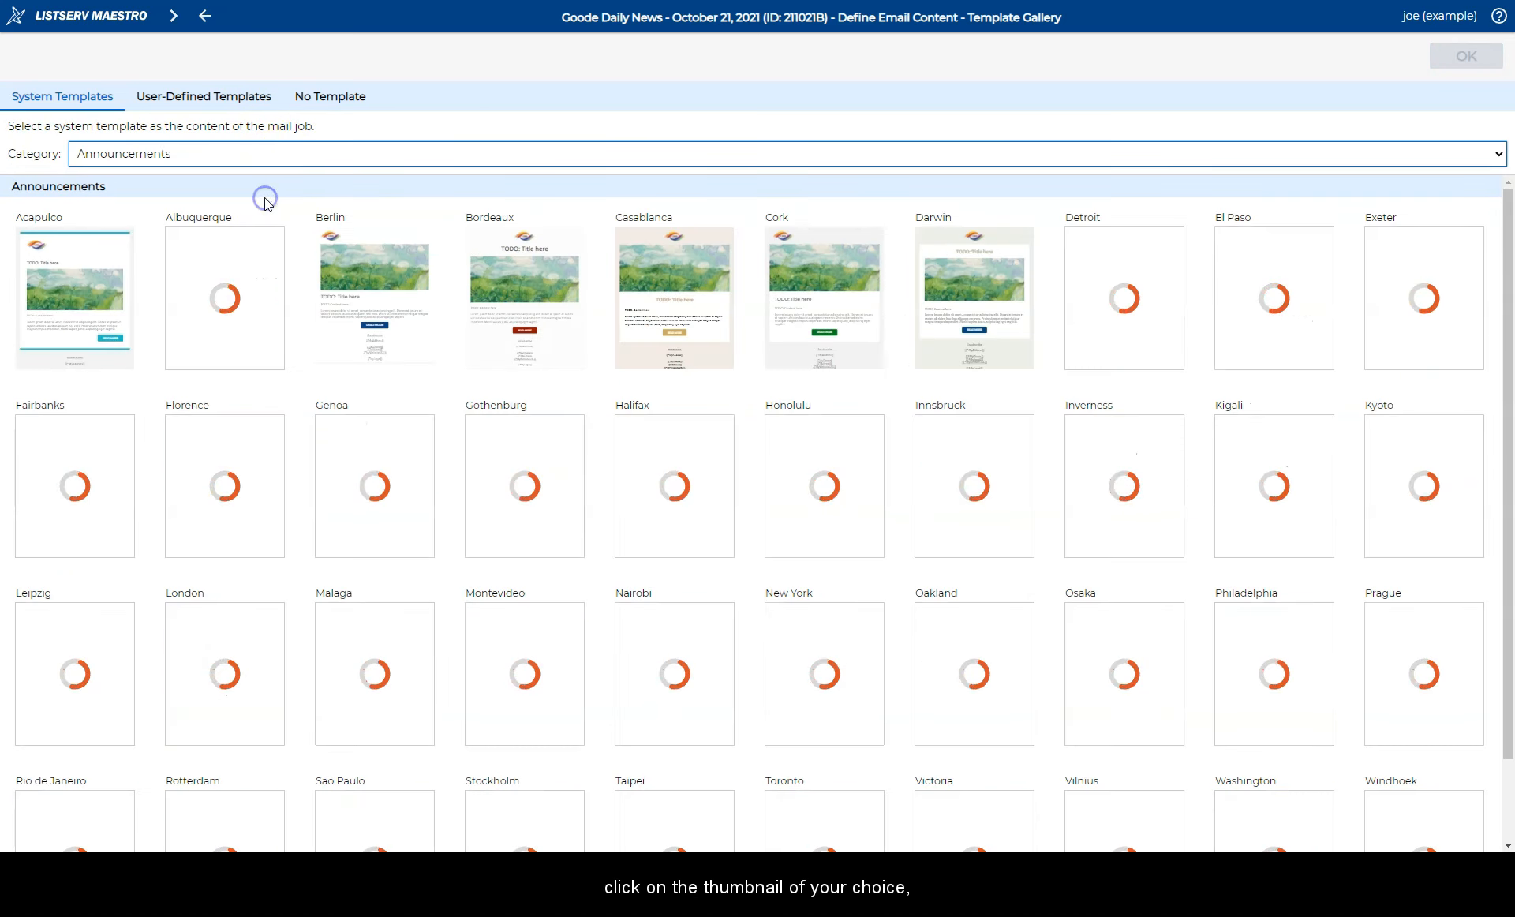
{"action": "left_click", "coordinate": [228, 281]}
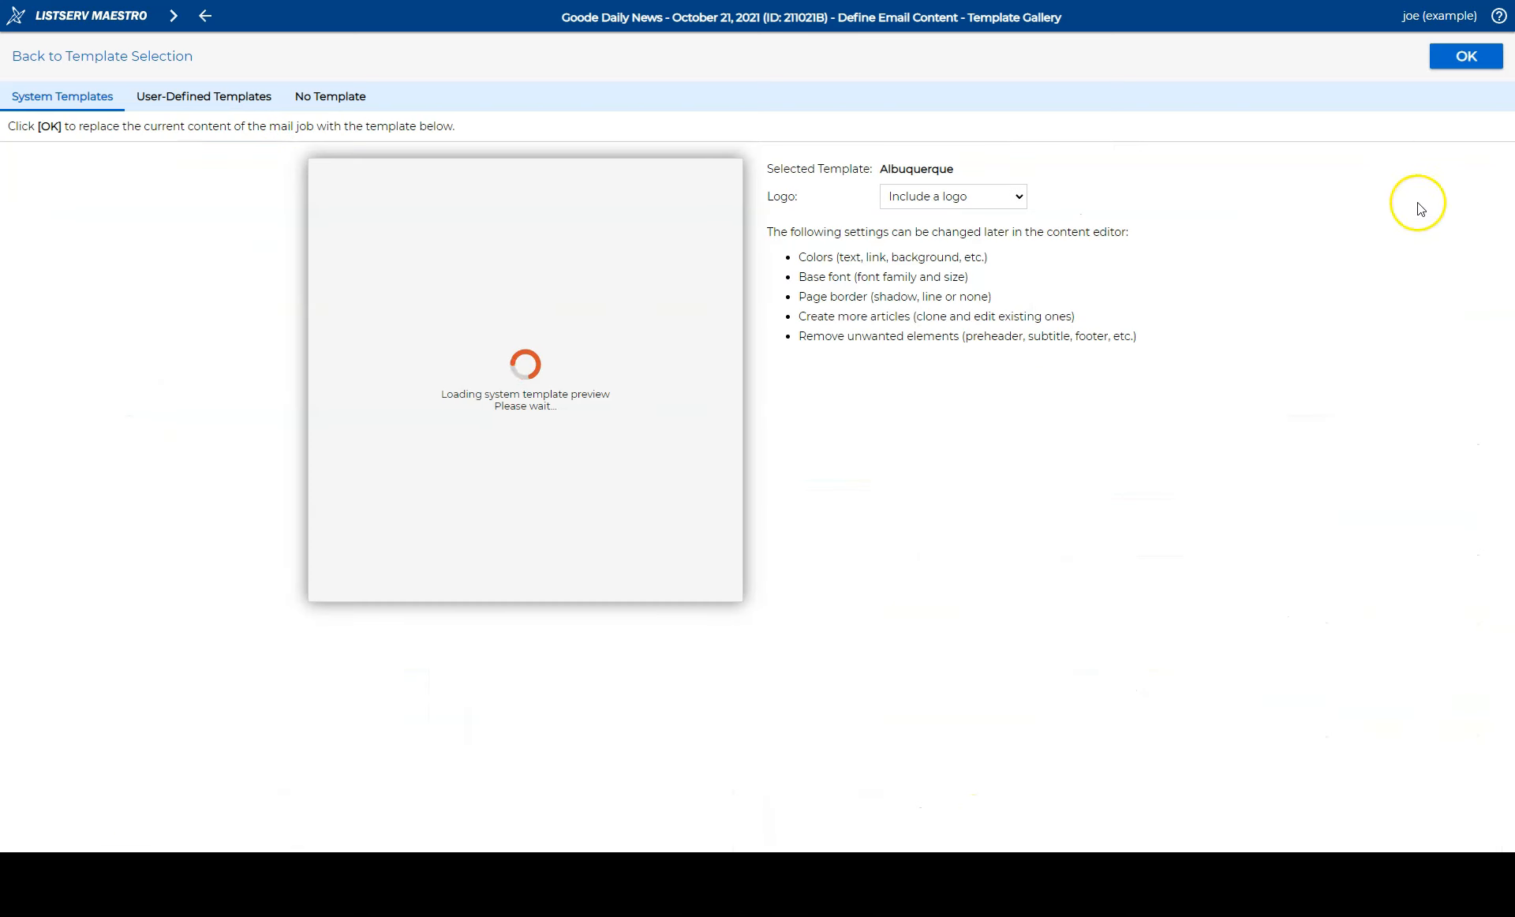
{"action": "left_click", "coordinate": [1466, 57]}
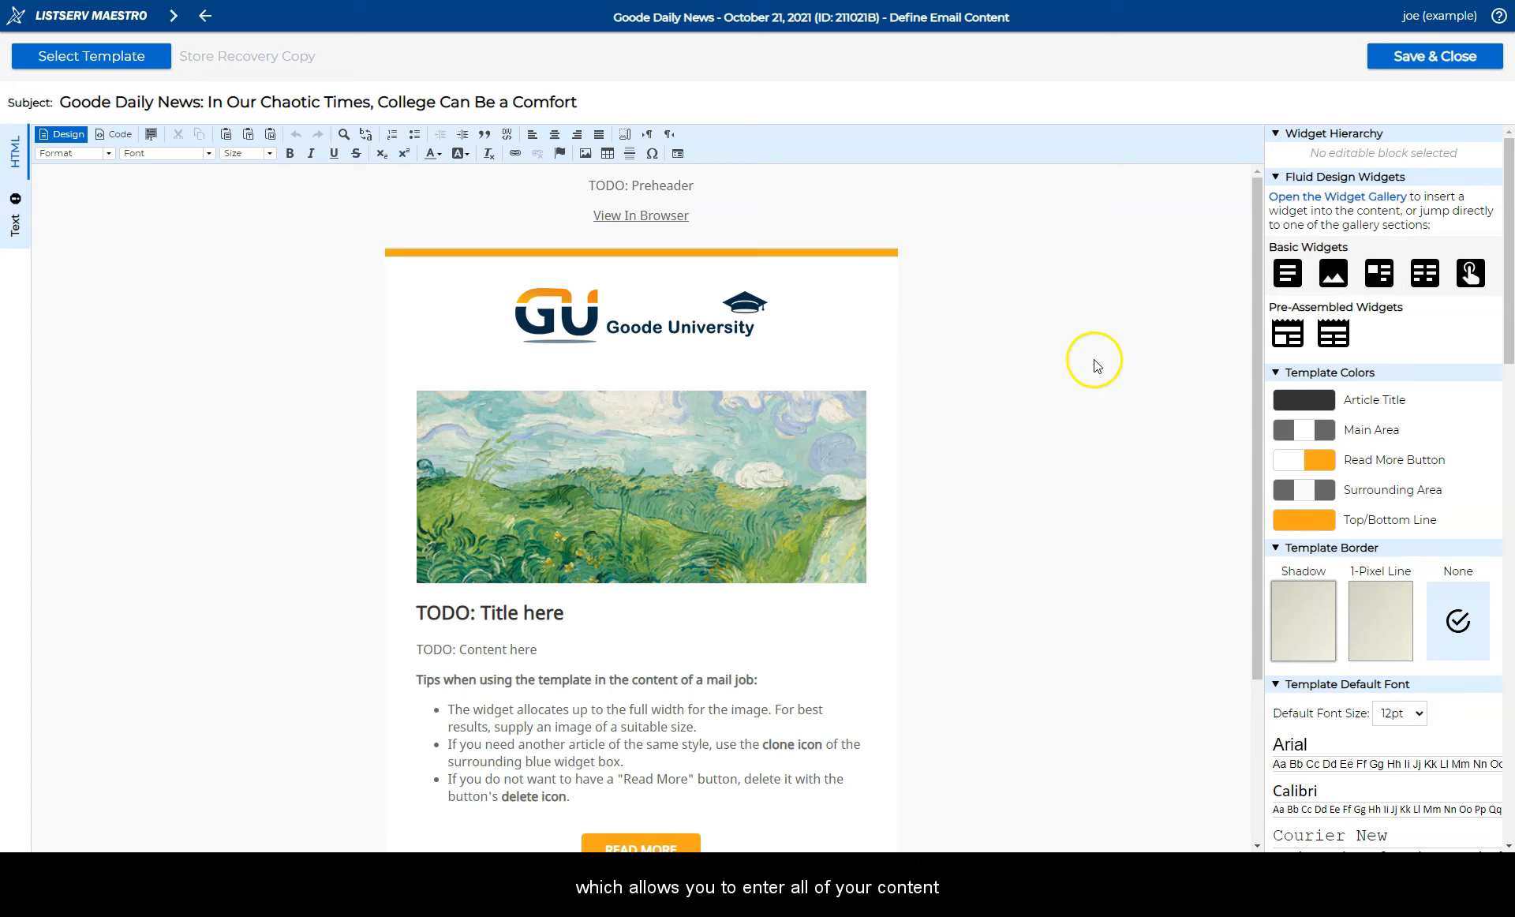
Replace the preheader placeholder with "Campus and community news, views and fun things to do.".
{"action": "left_click", "coordinate": [671, 183]}
{"action": "left_click_drag", "start_coordinate": [697, 185], "coordinate": [588, 186]}
{"action": "type", "text": "Campus and community news, views and fun things to do."}
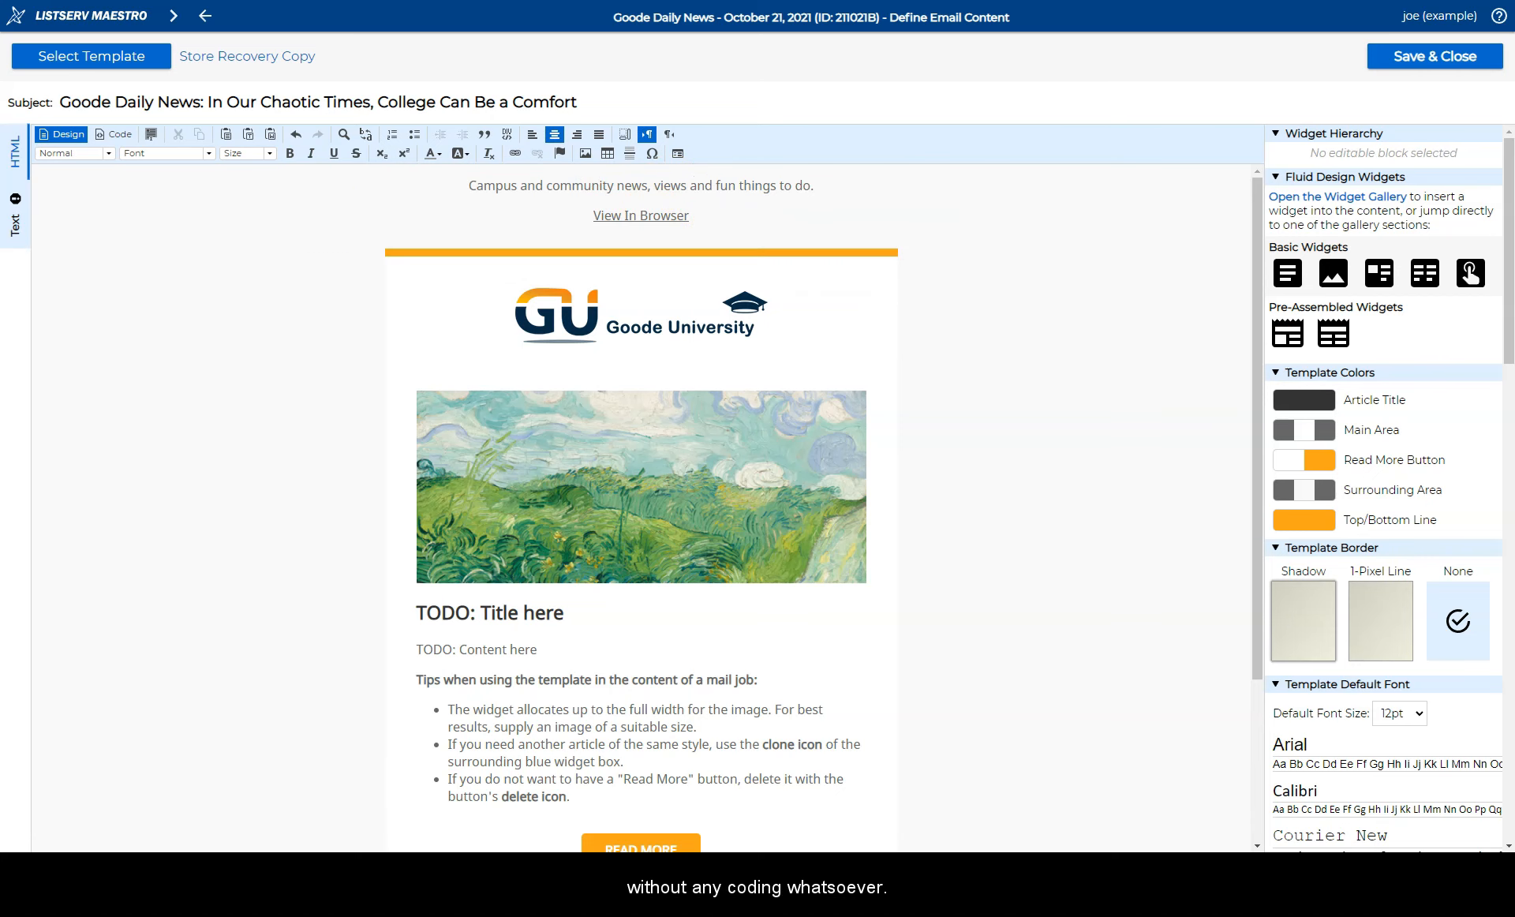
Replace the article title placeholder with "GoodeViews: In Our Chaotic Times, College Can Be a Comfort".
{"action": "left_click_drag", "start_coordinate": [566, 614], "coordinate": [417, 609]}
{"action": "type", "text": "GoodeViews: In Our Chaotic Times, College Can Be a Comfort"}
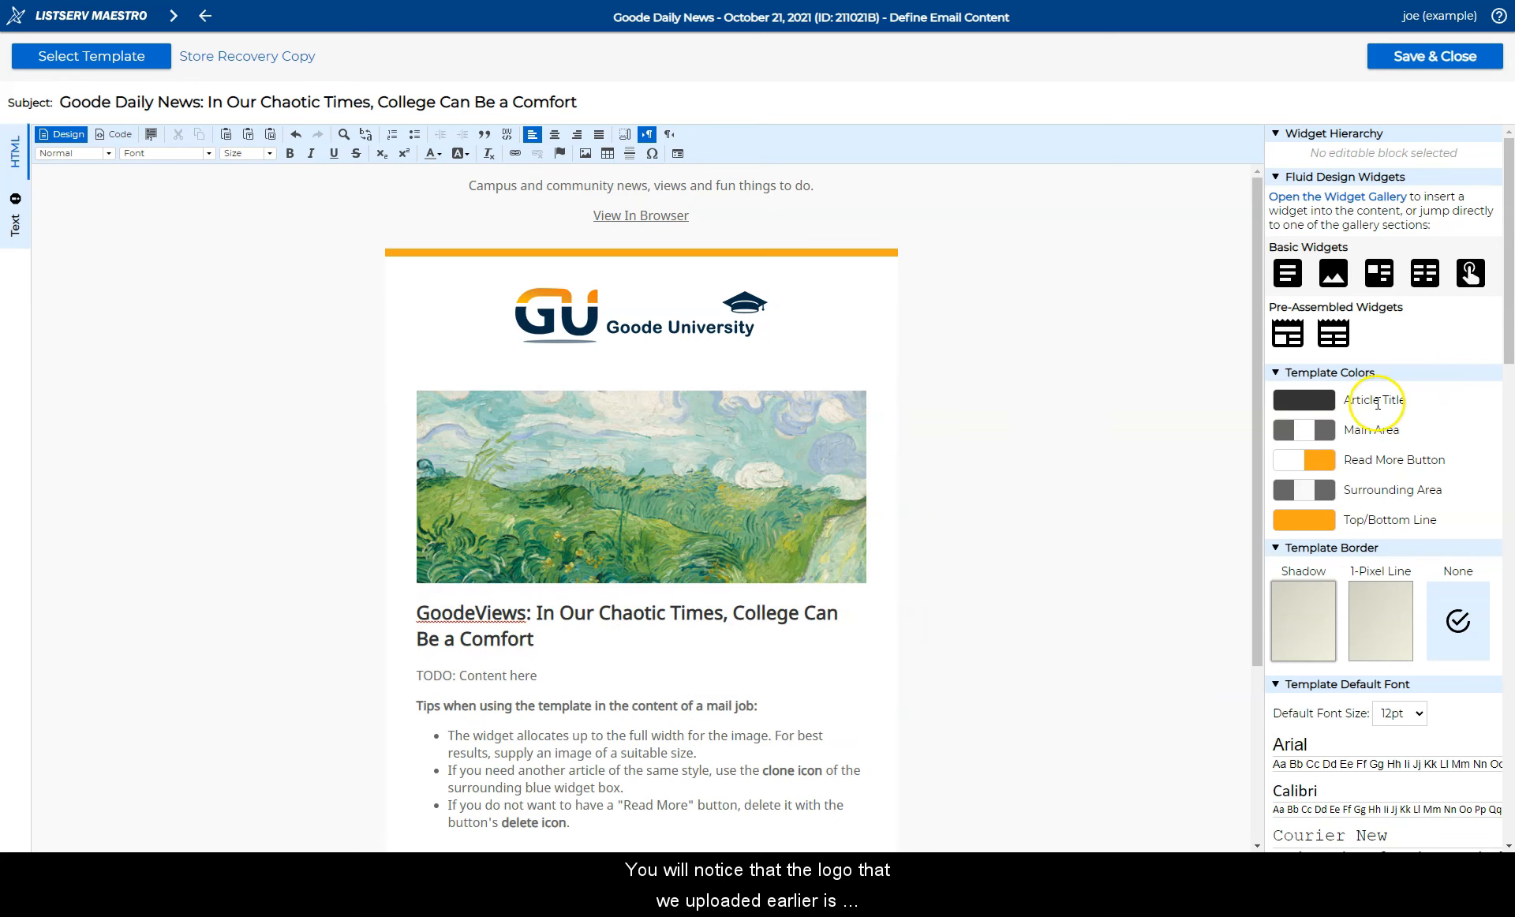
{"action": "left_click", "coordinate": [585, 315]}
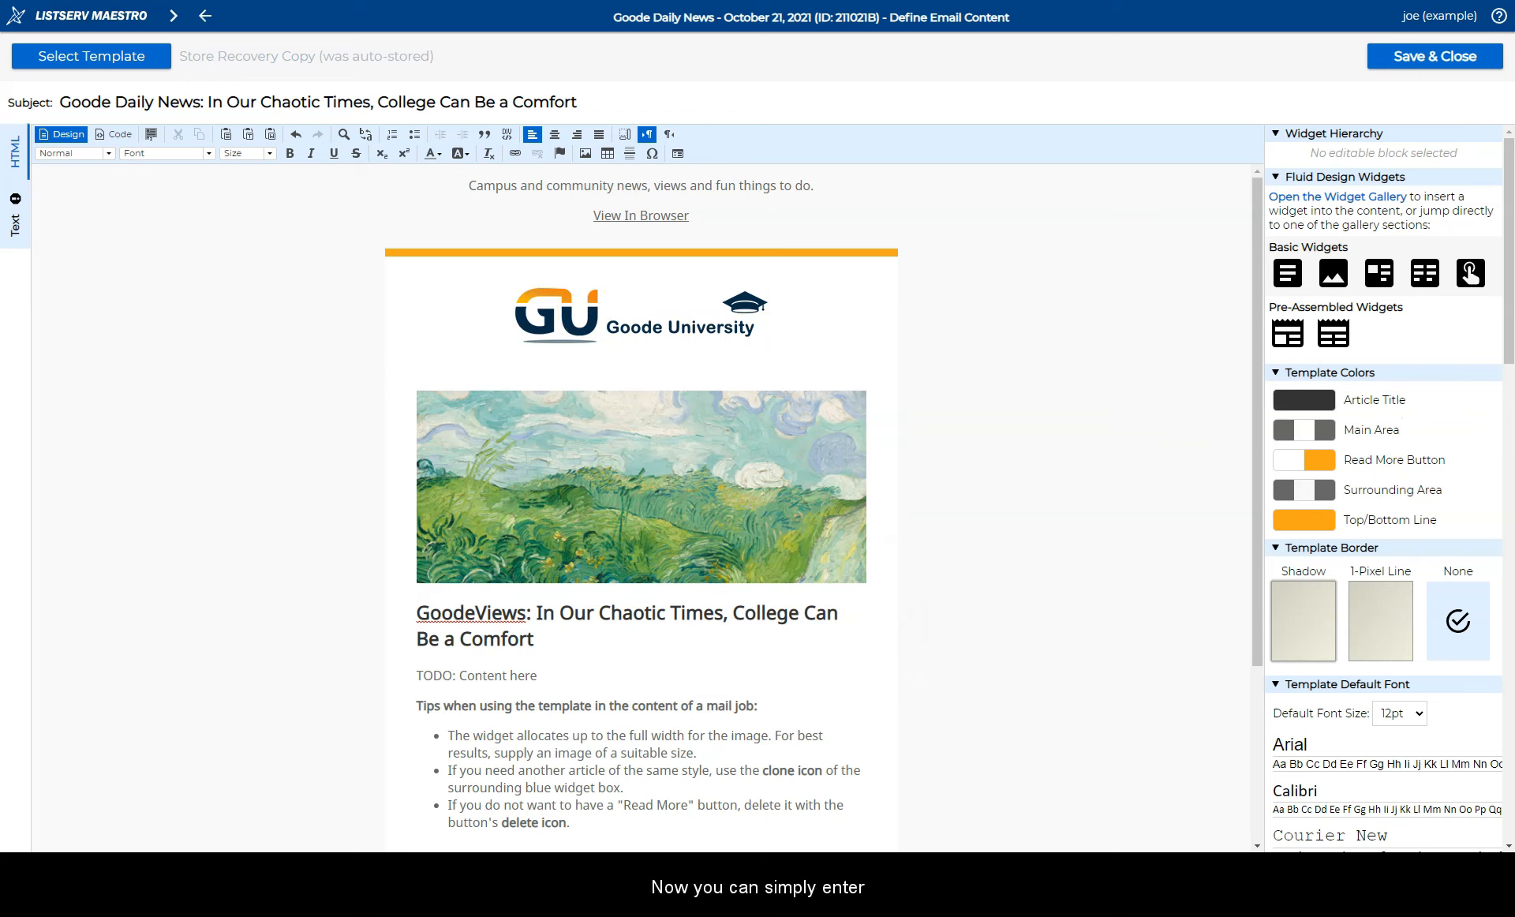
Replace the article's placeholder content and tips with the GoodeViews introduction and the president's question-and-answer text.
{"action": "left_click", "coordinate": [592, 738]}
{"action": "scroll", "coordinate": [592, 711], "scroll_direction": "down", "scroll_amount": 2}
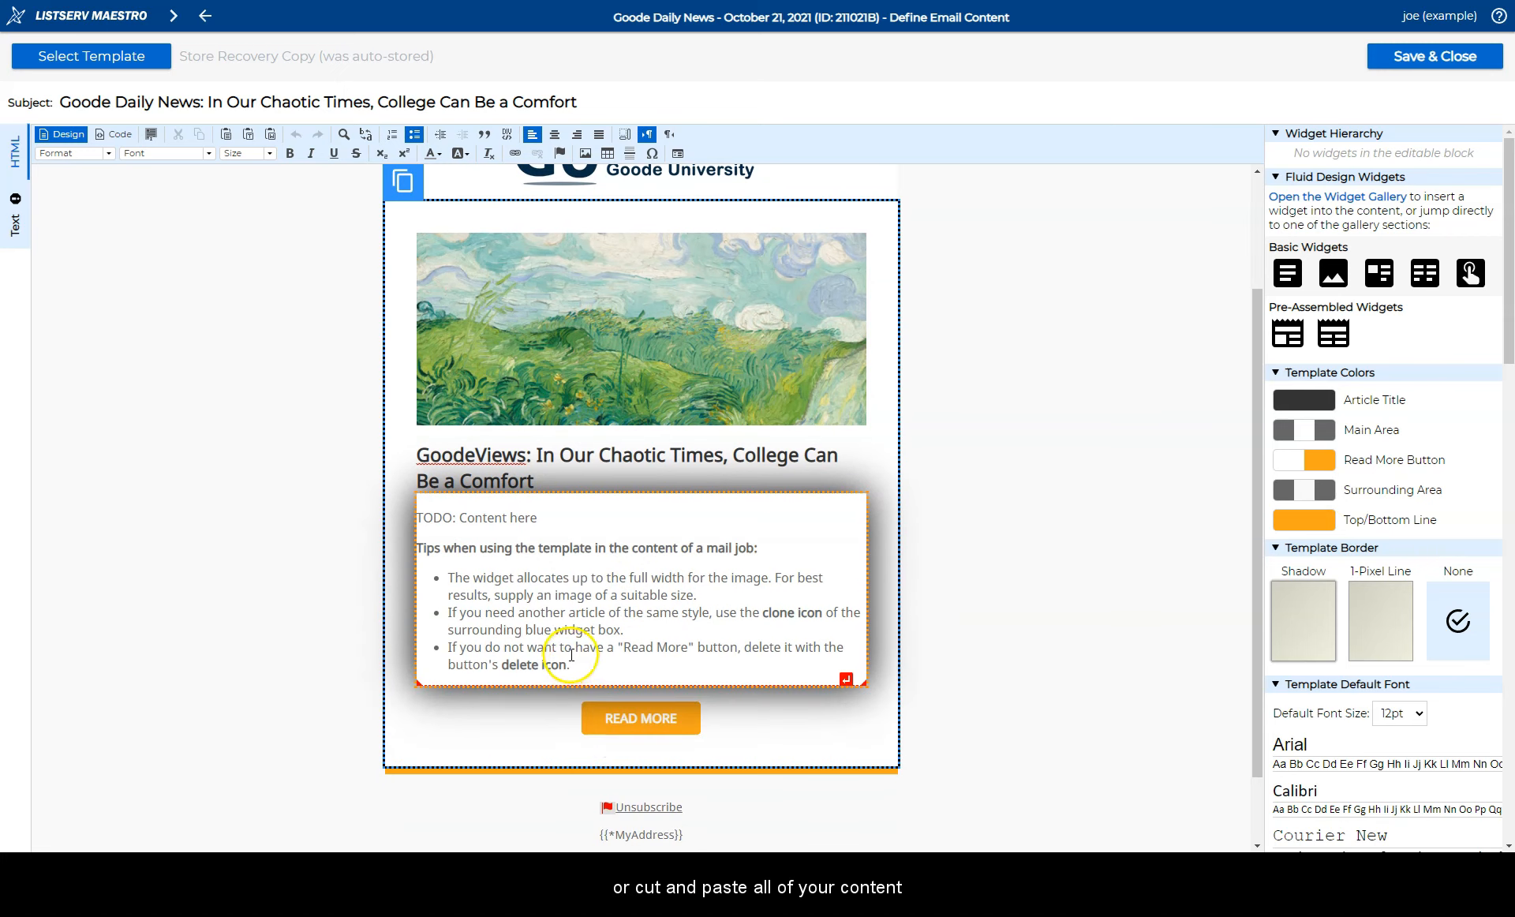
{"action": "left_click_drag", "start_coordinate": [594, 679], "coordinate": [371, 486]}
{"action": "type", "text": "This week's GoodeViews are from none other than Goode University's President, Dr. Marianne Tolliver-McCrae, who shares perspectives with Student Life Editor Santiago DelToro. Q: There's a lot uncertainty, divisiveness and even a sense of chaos in the United States and around the world. How are you seeing that affect life for college students? A: Yes, the growing polarization in society is the reality of our times and is impacting Goode and other campus communities. We are certainly seeing a higher number of students visiting the Counseling Center with anxious and overwhelmed feelings. This is a very real a concern among Goode leadership, and we want students to feel a sense of comfort in the campus environment."}
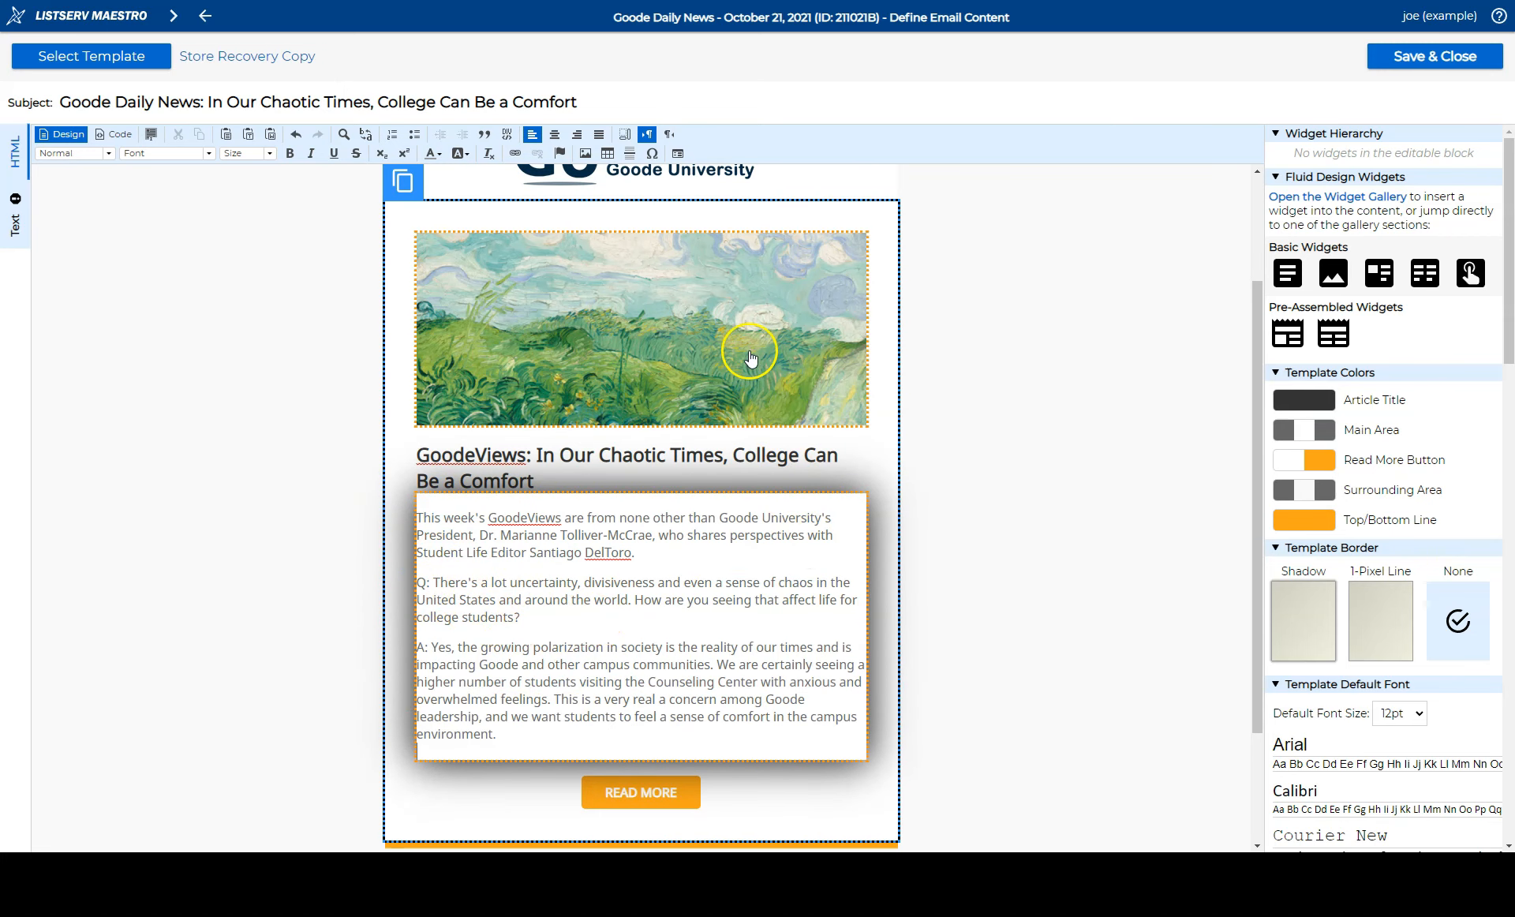
{"action": "left_click", "coordinate": [1049, 717]}
{"action": "left_click", "coordinate": [663, 783]}
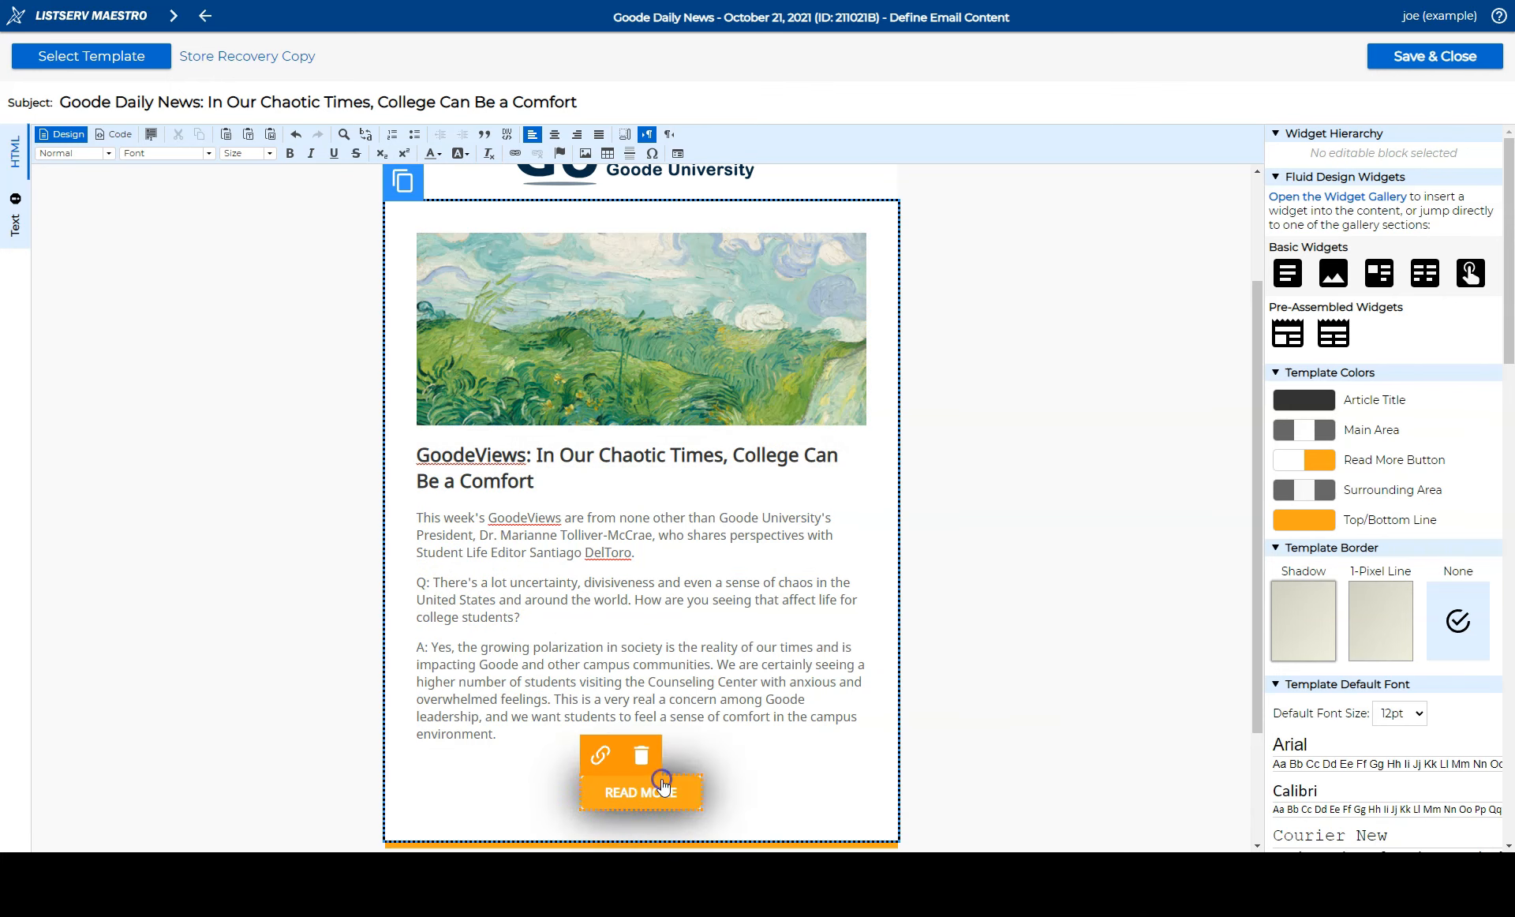
{"action": "left_click", "coordinate": [599, 756]}
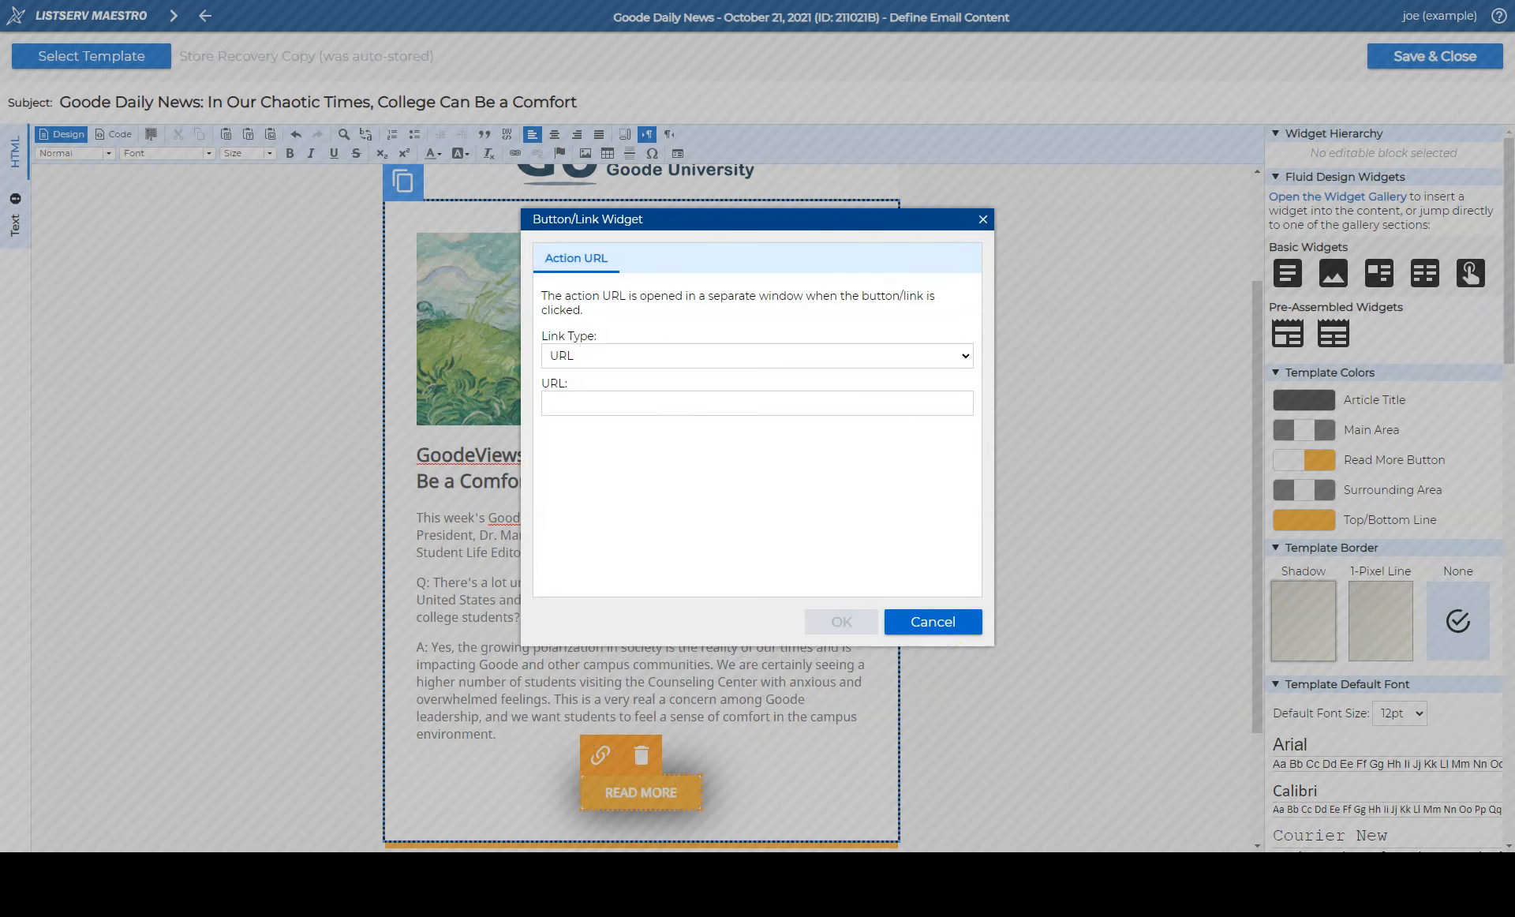
{"action": "left_click", "coordinate": [750, 403]}
{"action": "key", "text": "ctrl+v"}
{"action": "left_click", "coordinate": [841, 622]}
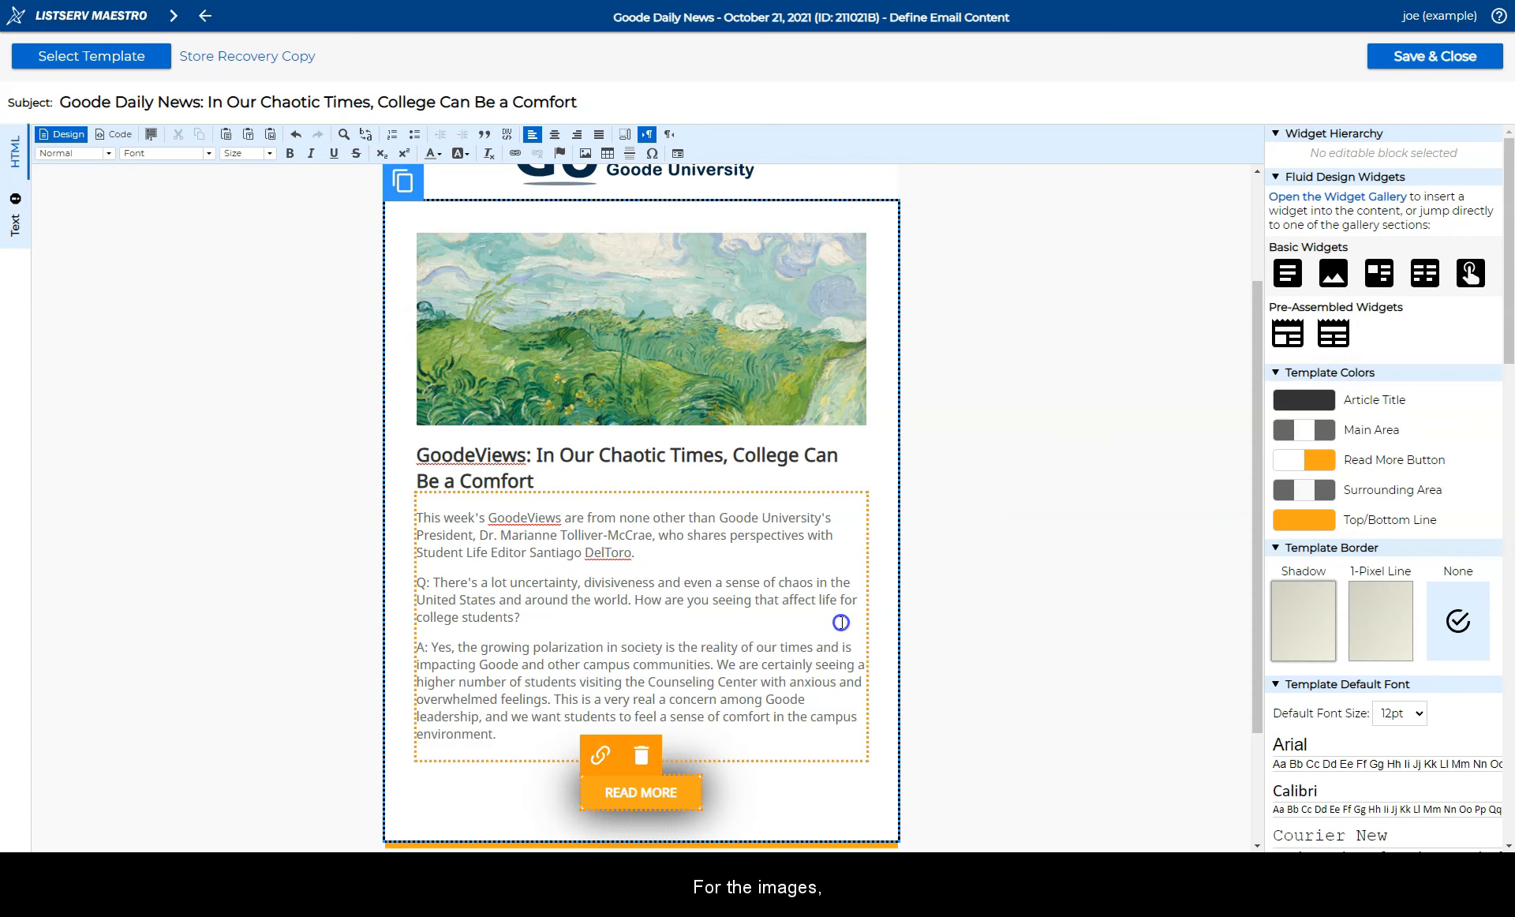
{"action": "left_click", "coordinate": [1042, 472]}
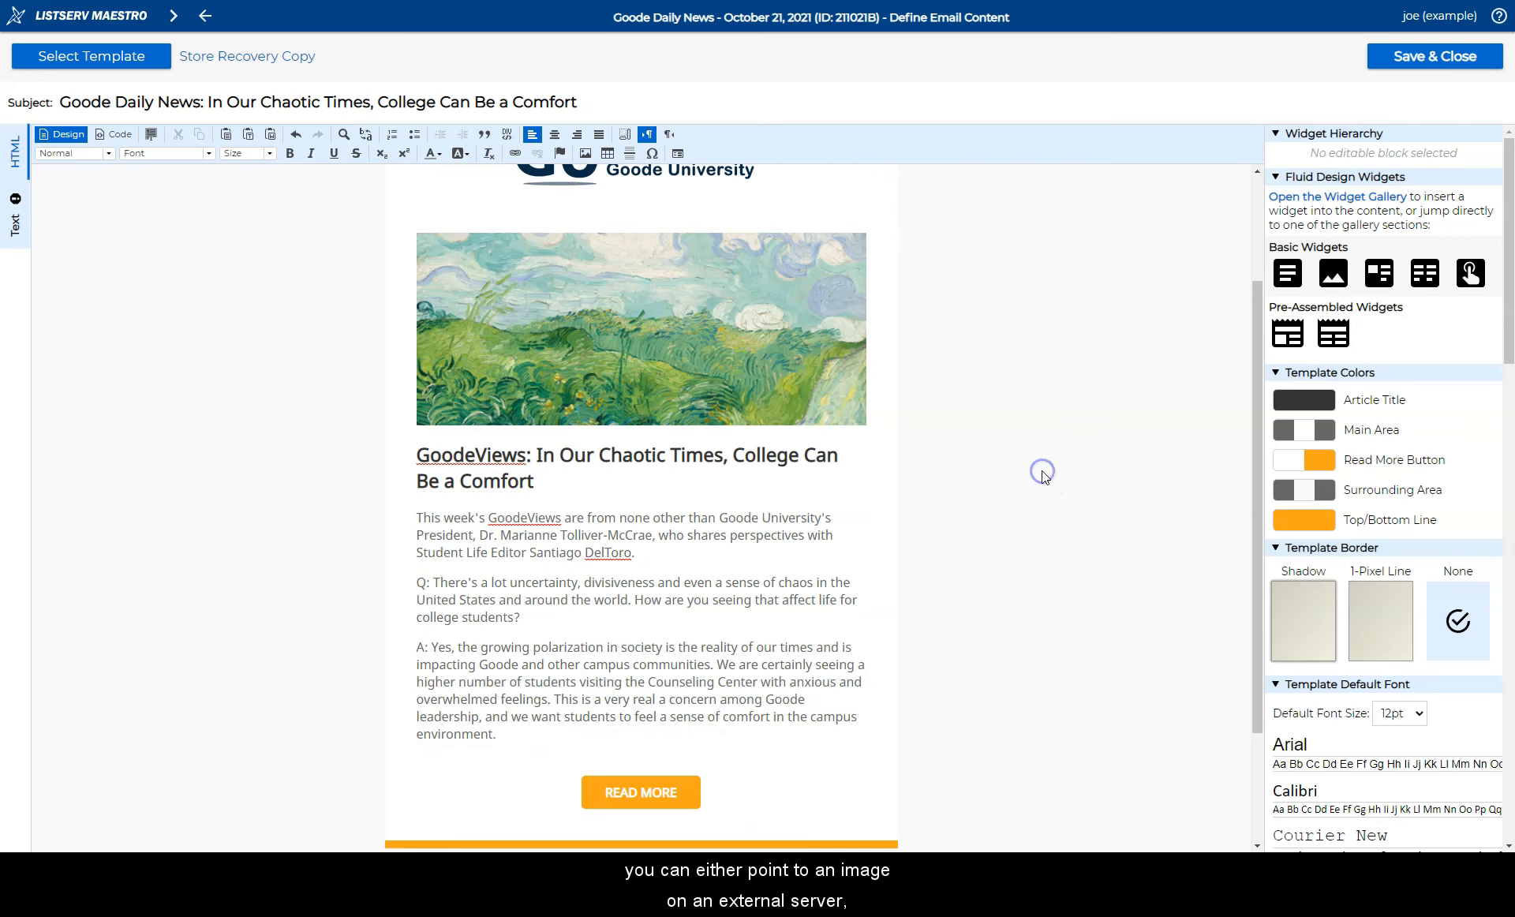
Replace the article's placeholder picture with the image file goodeviews.jpg.
{"action": "left_click", "coordinate": [605, 349]}
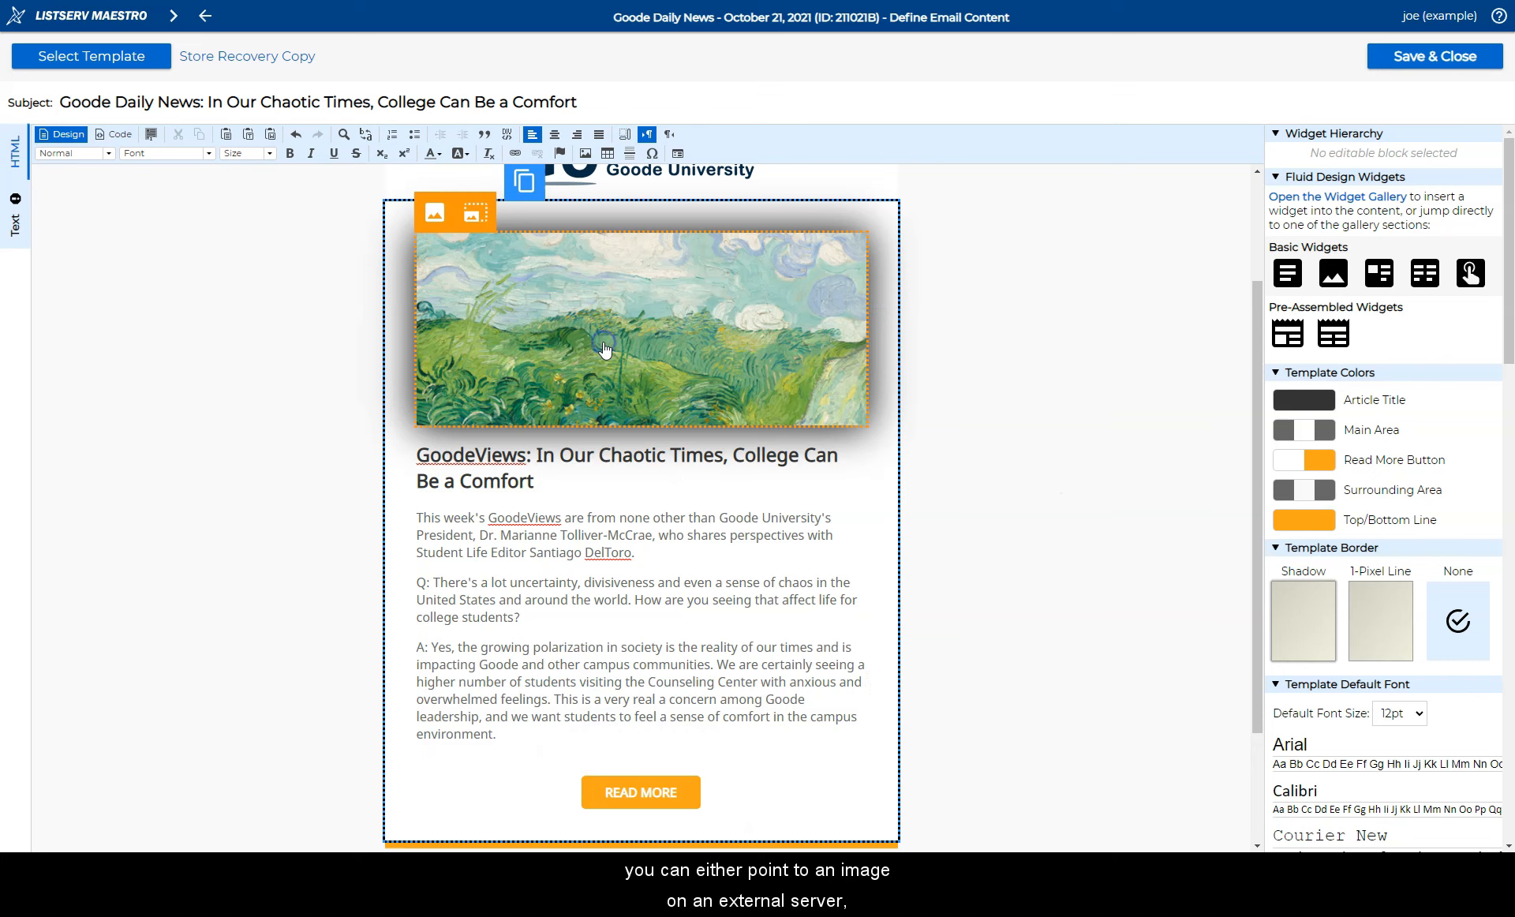
{"action": "left_click", "coordinate": [433, 212]}
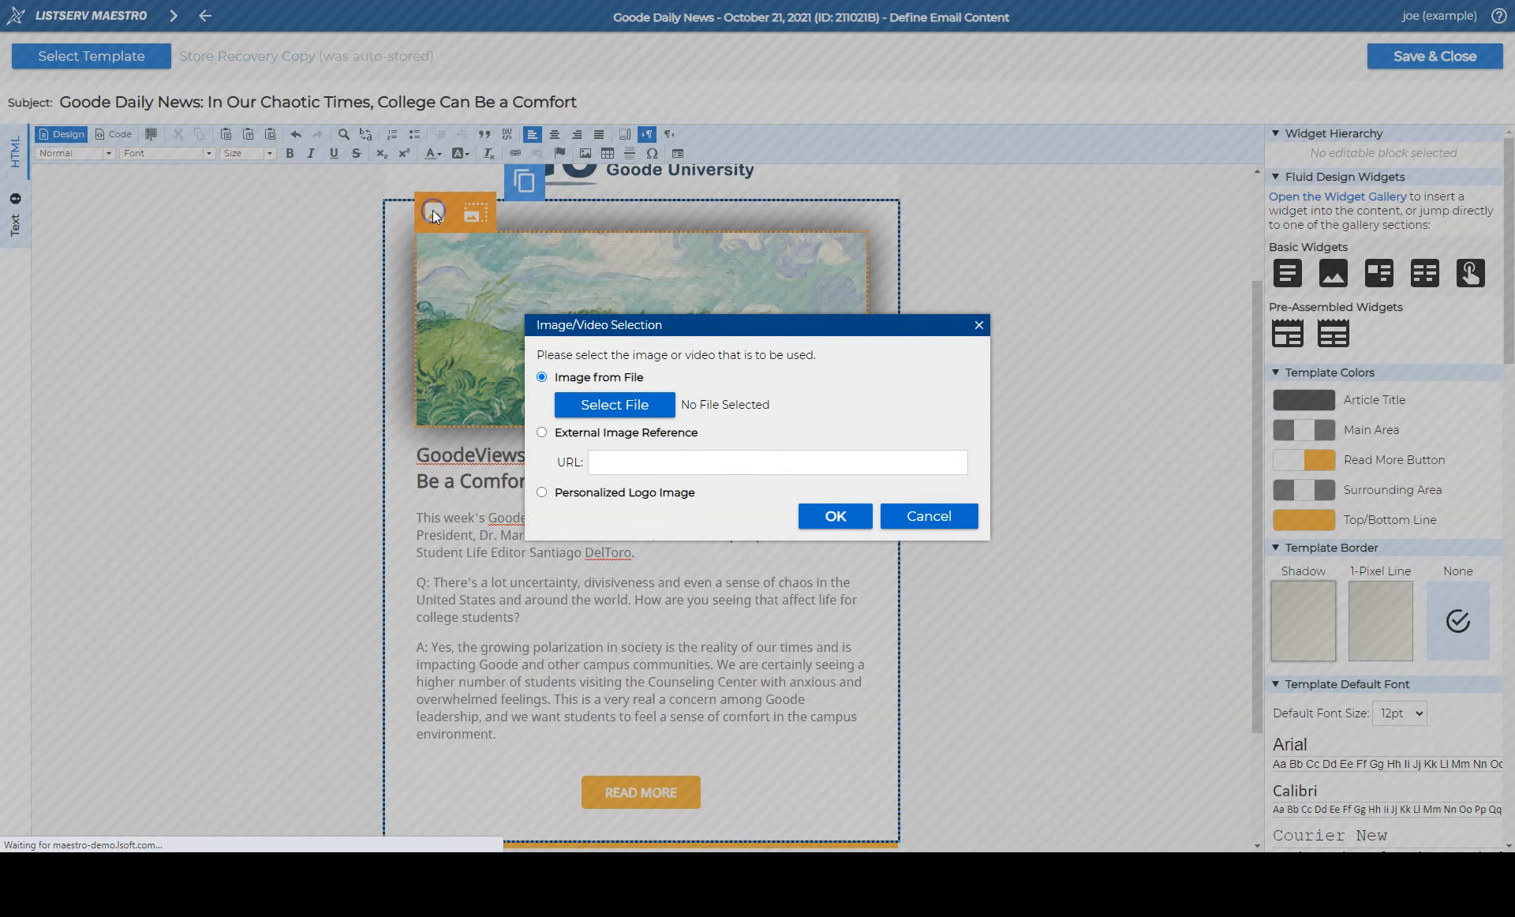
{"action": "left_click", "coordinate": [623, 406]}
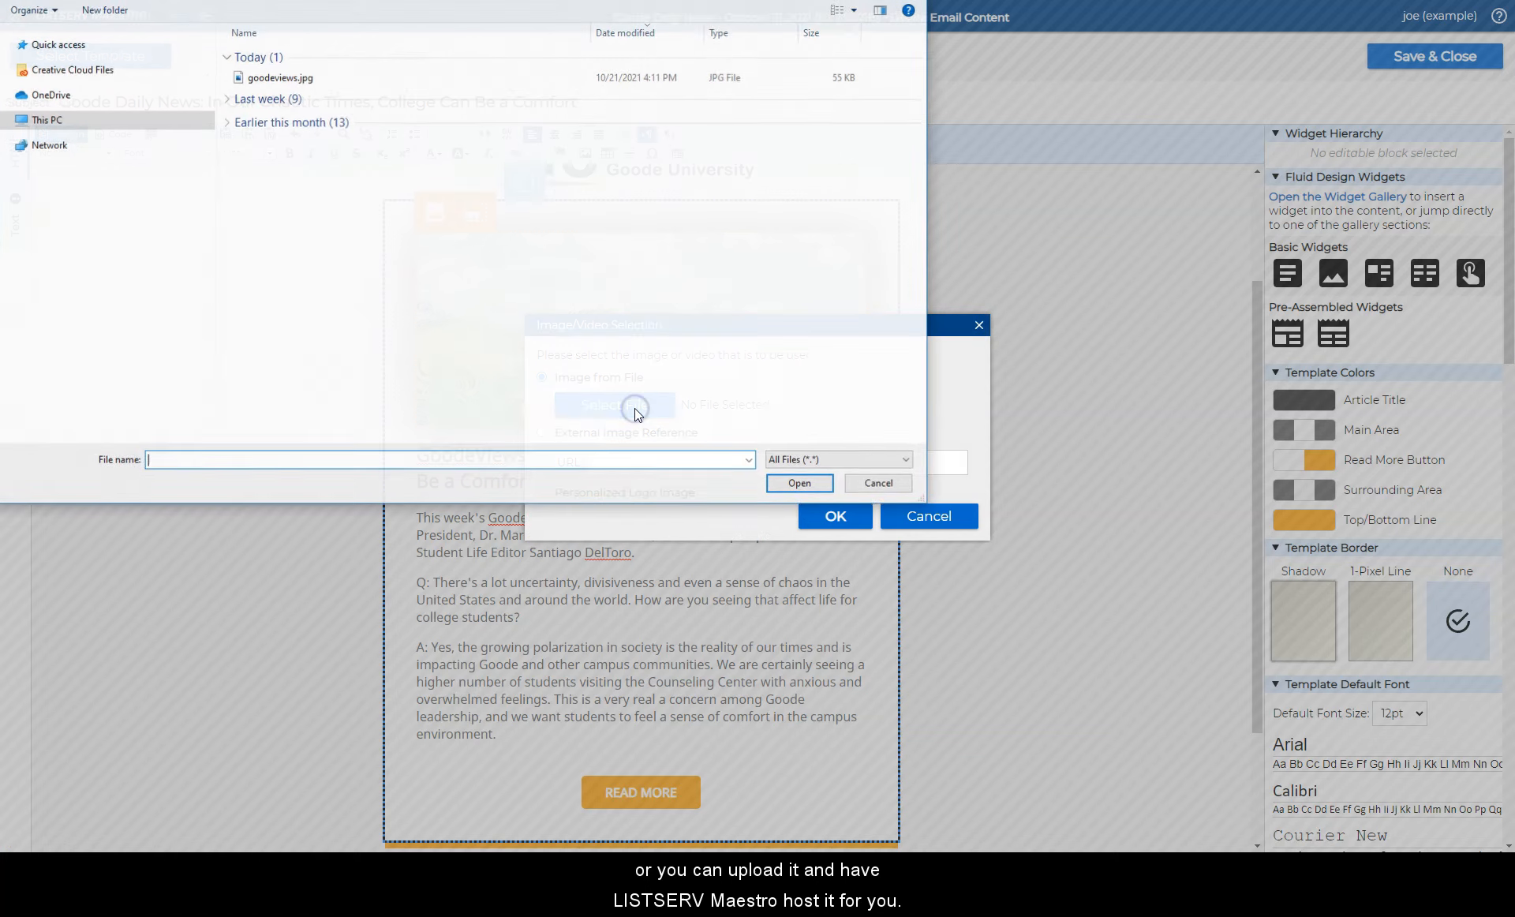
{"action": "left_click", "coordinate": [308, 78]}
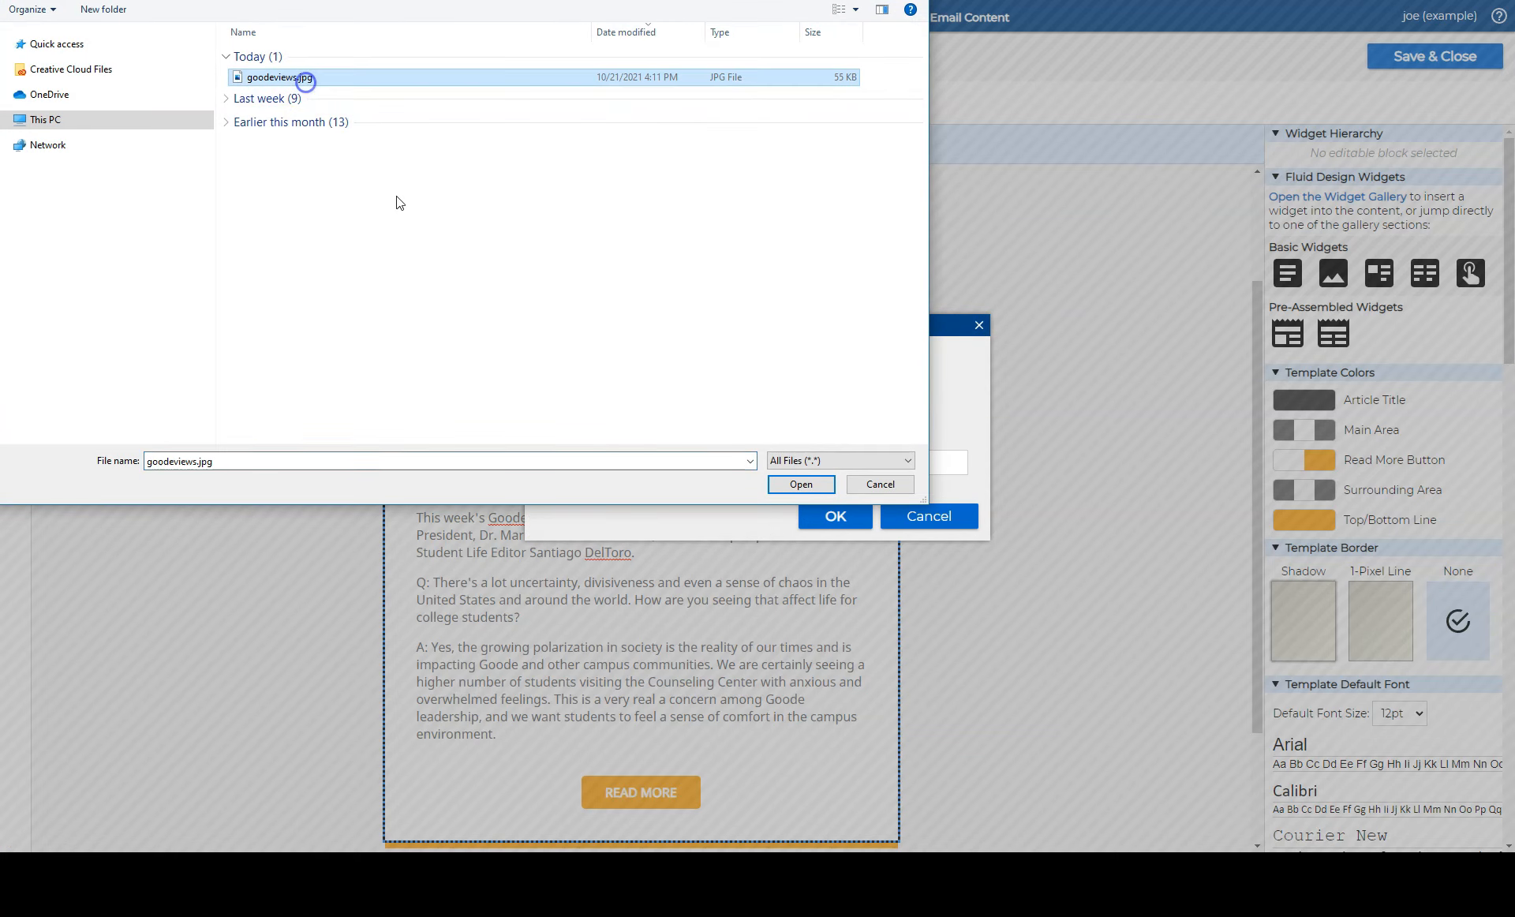
{"action": "left_click", "coordinate": [802, 484]}
{"action": "left_click", "coordinate": [825, 515]}
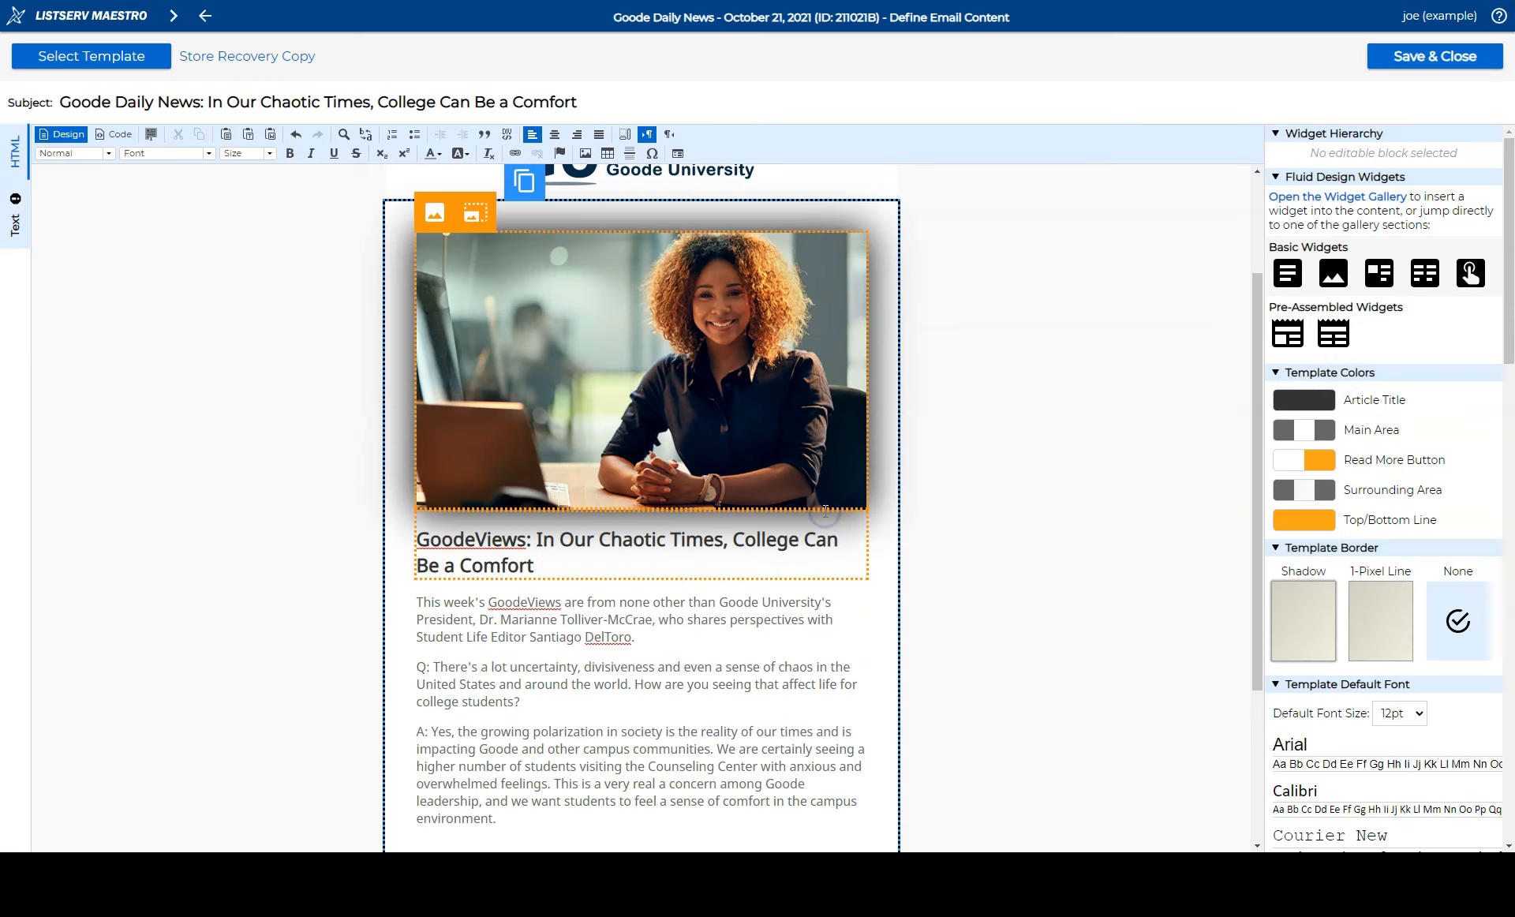
Remove the "GoodeViews:" prefix from the article title, leaving "In Our Chaotic Times, College Can Be a Comfort".
{"action": "left_click", "coordinate": [537, 540]}
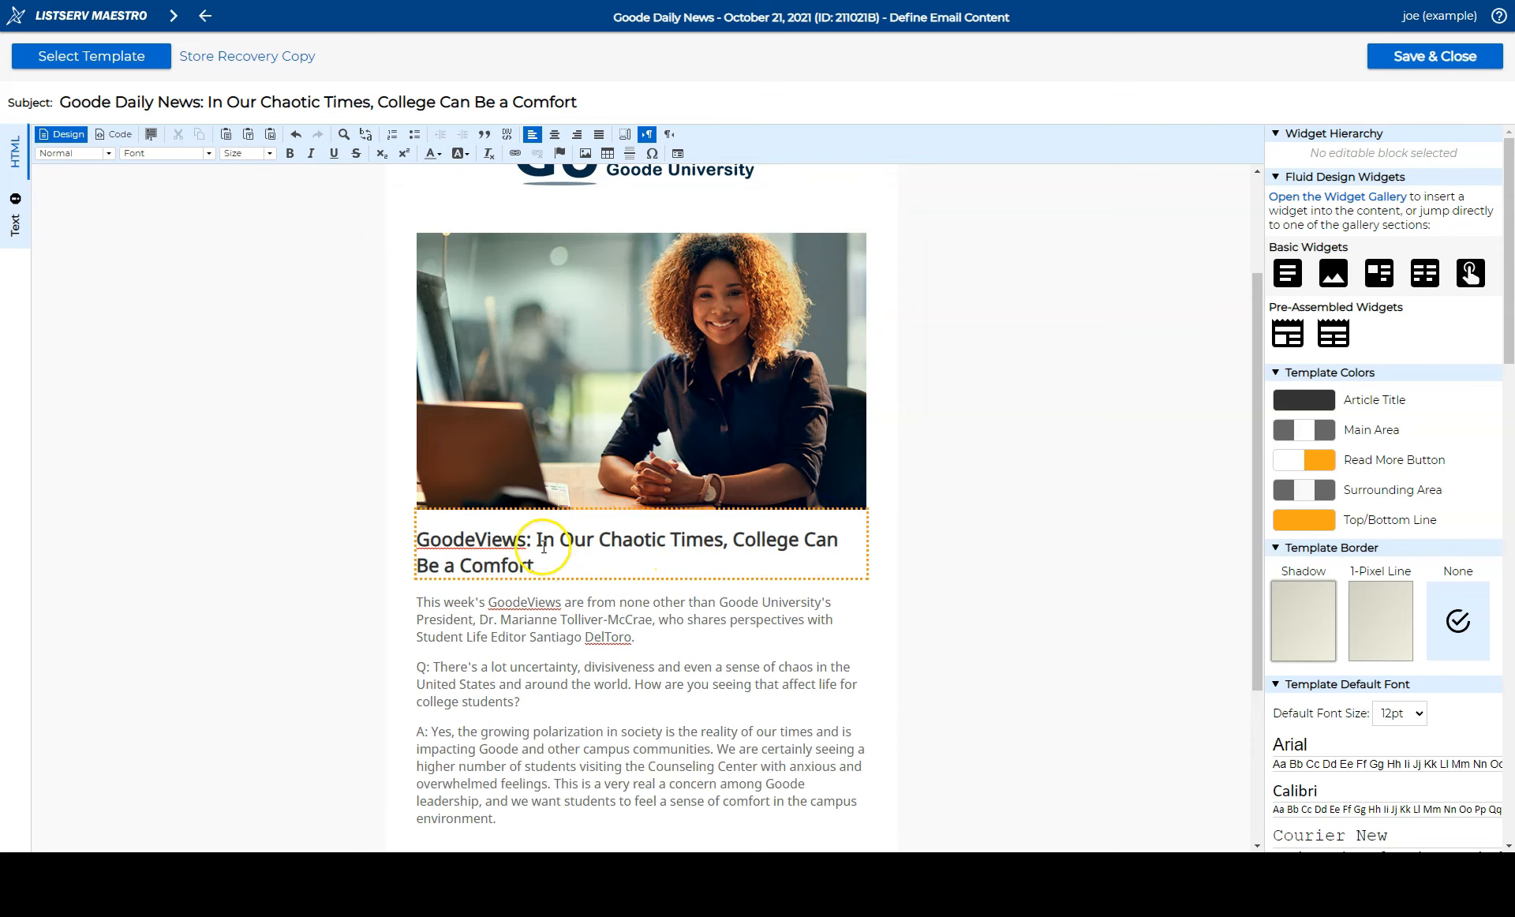
{"action": "left_click_drag", "start_coordinate": [536, 540], "coordinate": [417, 540]}
{"action": "left_click", "coordinate": [406, 531]}
{"action": "left_click", "coordinate": [592, 610]}
{"action": "left_click_drag", "start_coordinate": [537, 540], "coordinate": [417, 539]}
{"action": "key", "text": "BackSpace"}
{"action": "left_click", "coordinate": [1128, 591]}
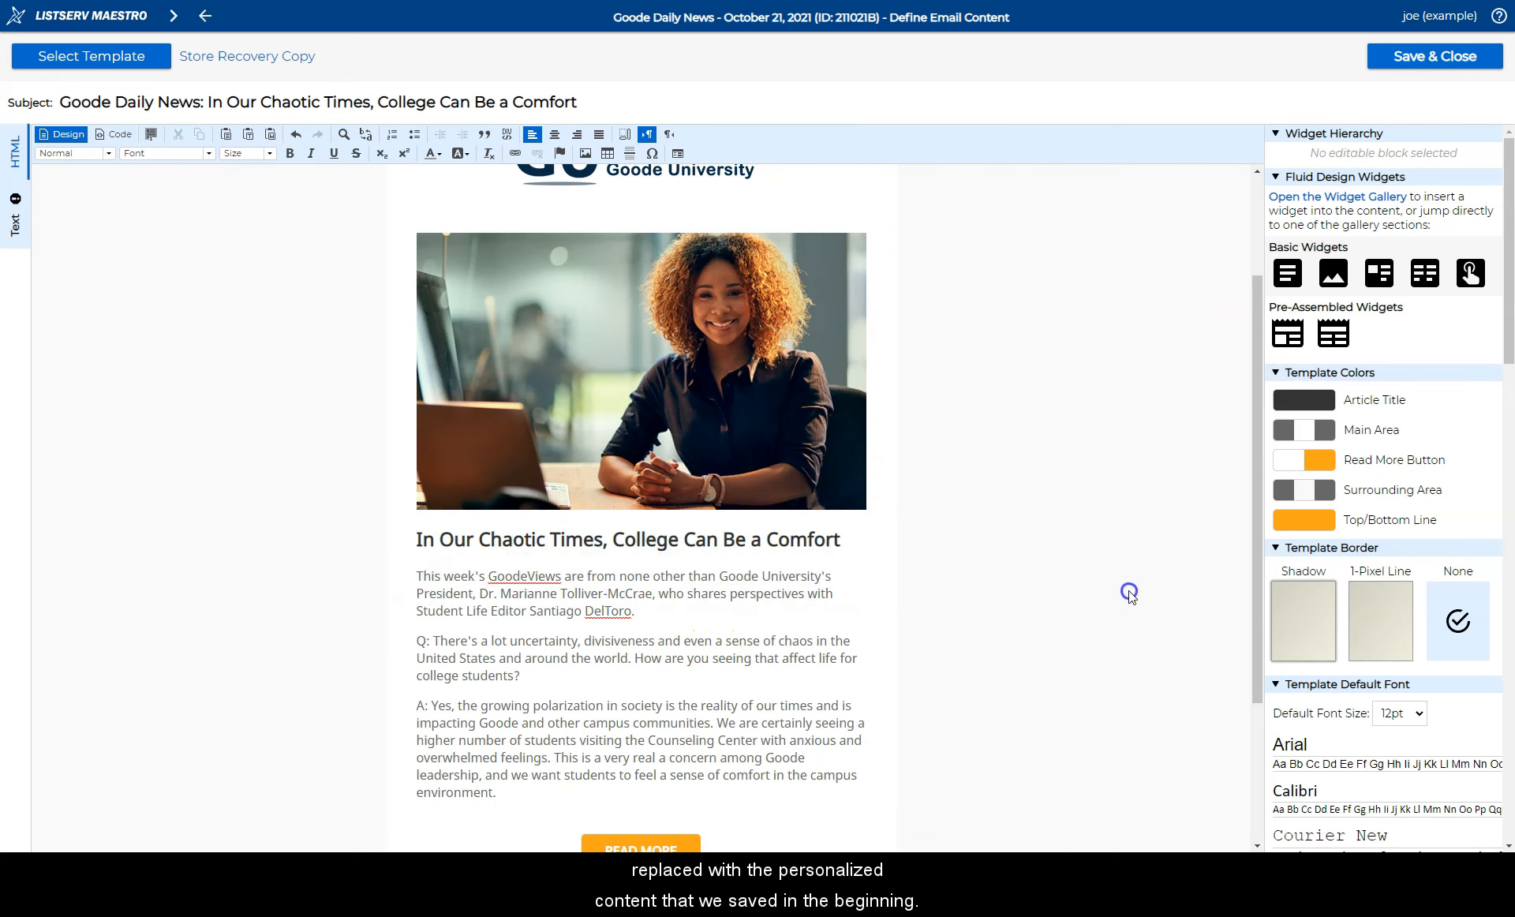
Insert the {{*SocialMedia}} drop-in on its own line below {{*MyLegal}} in the email footer.
{"action": "scroll", "coordinate": [1049, 521], "scroll_direction": "up", "scroll_amount": 2}
{"action": "scroll", "coordinate": [1065, 577], "scroll_direction": "down", "scroll_amount": 5}
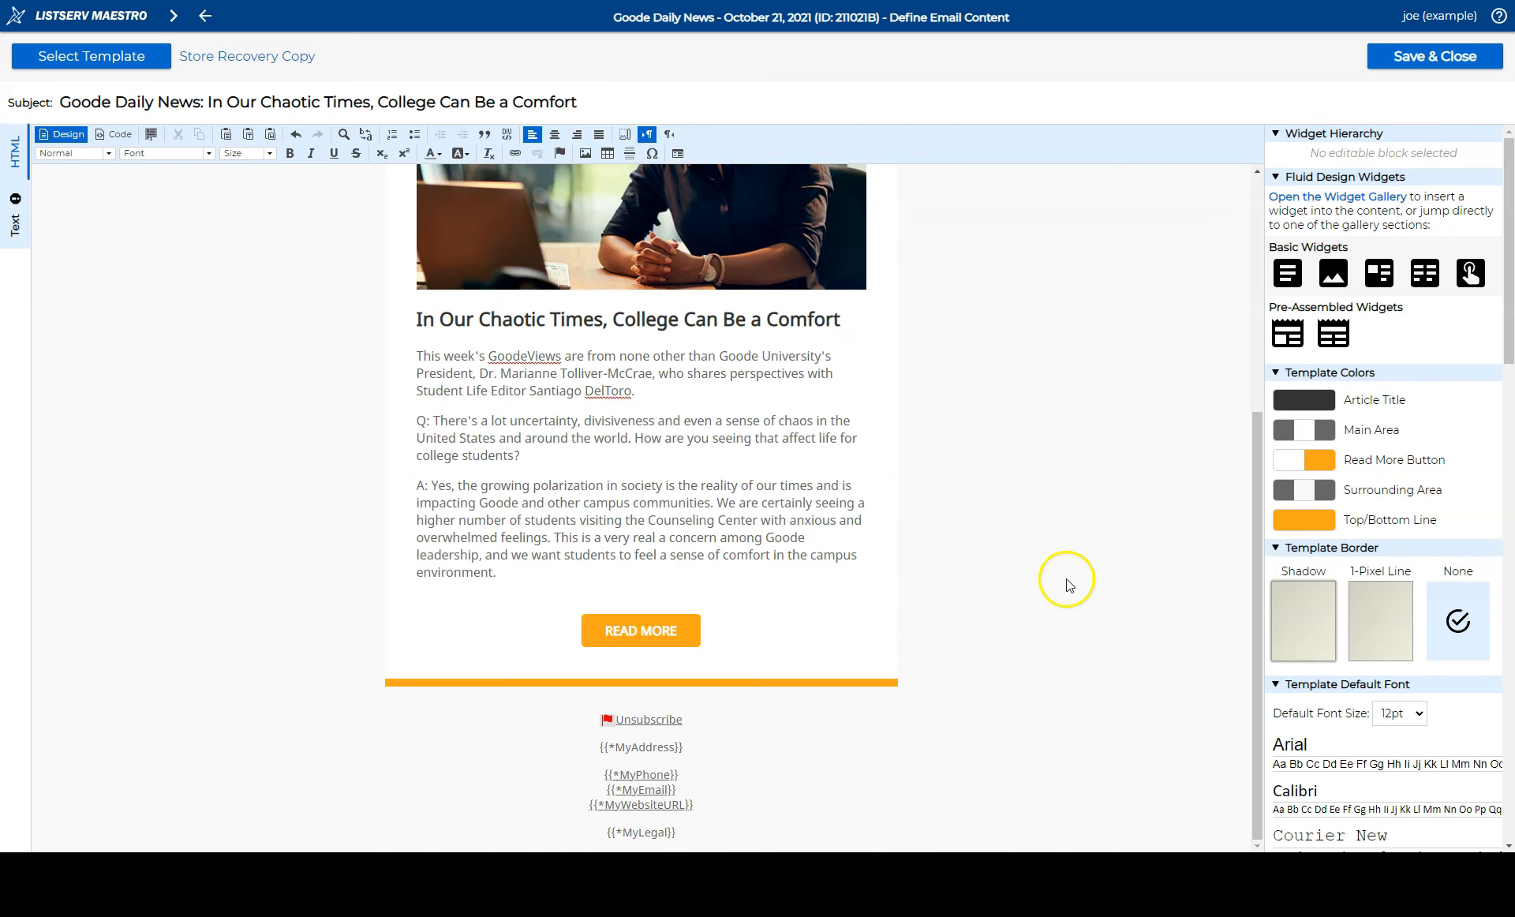
{"action": "left_click", "coordinate": [691, 833]}
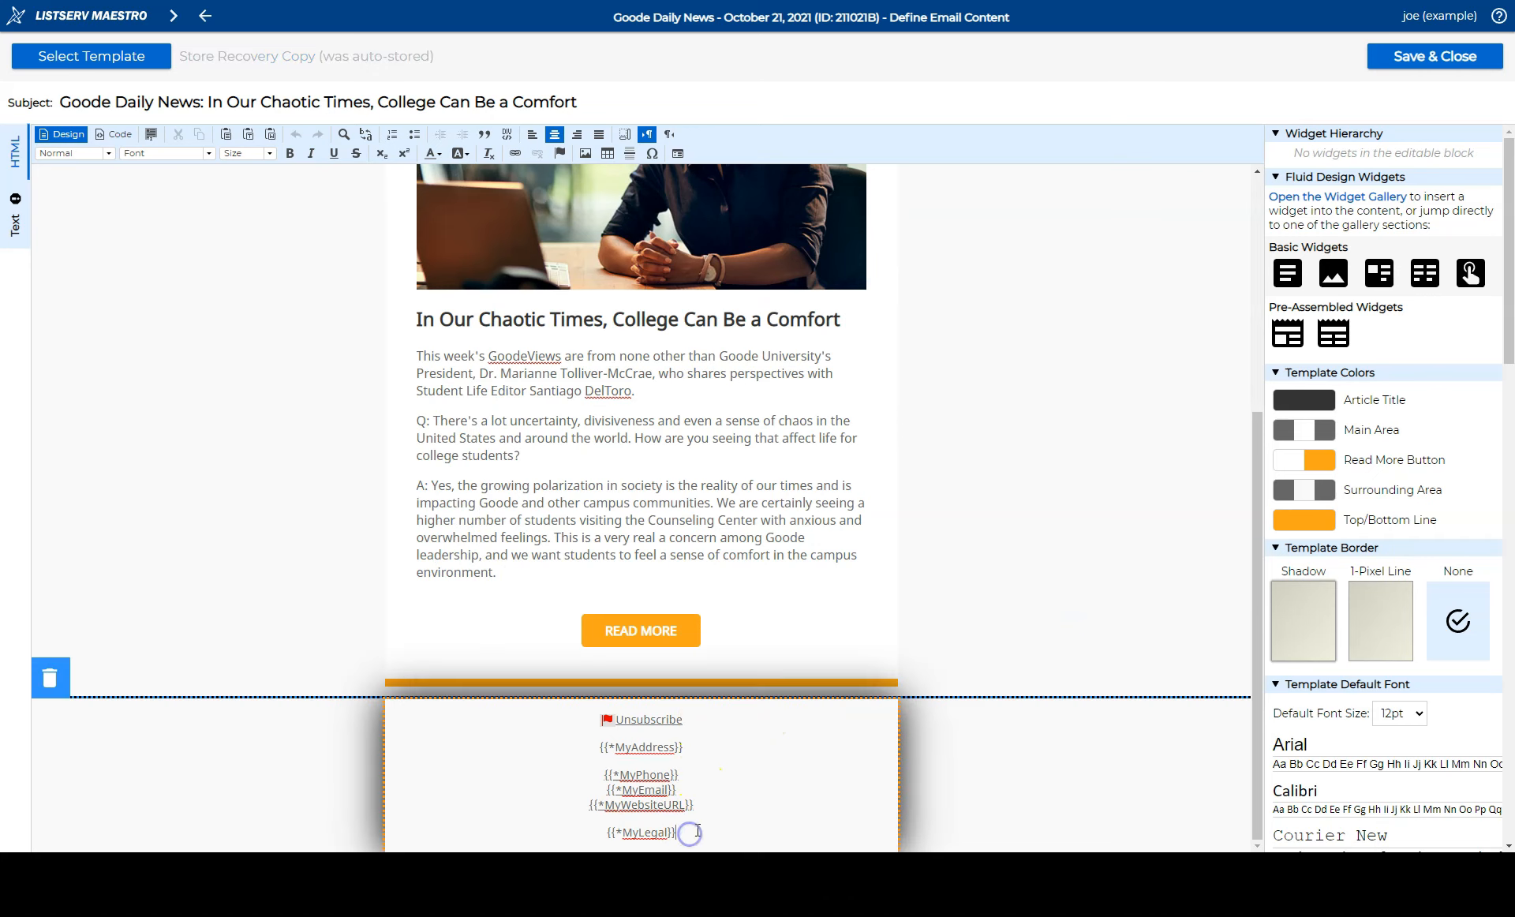
{"action": "scroll", "coordinate": [1374, 521], "scroll_direction": "down", "scroll_amount": 15}
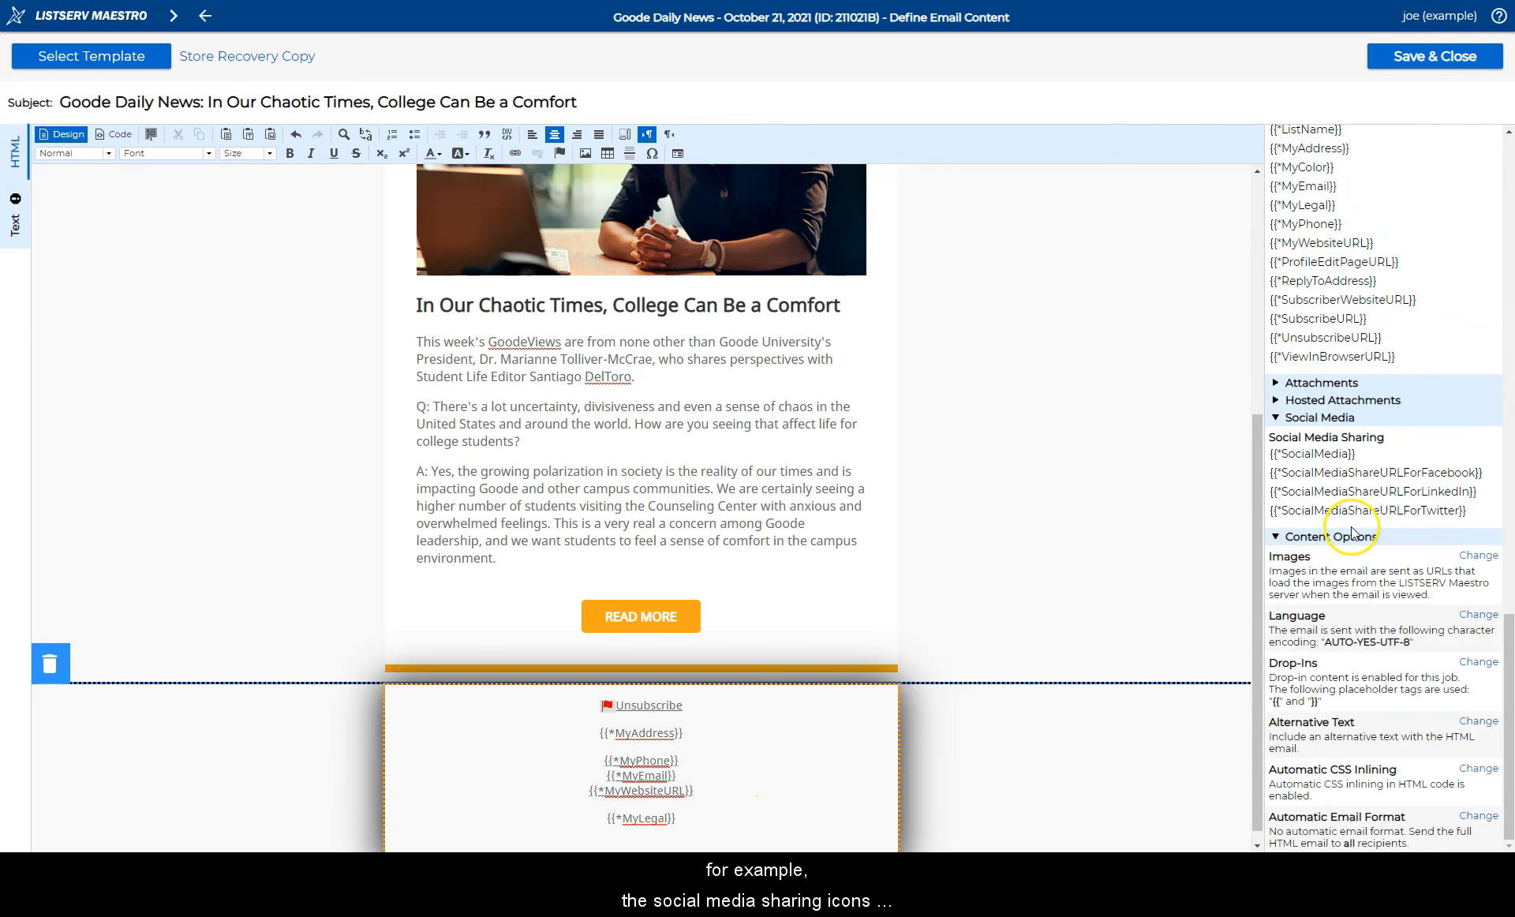
{"action": "left_click", "coordinate": [1341, 456]}
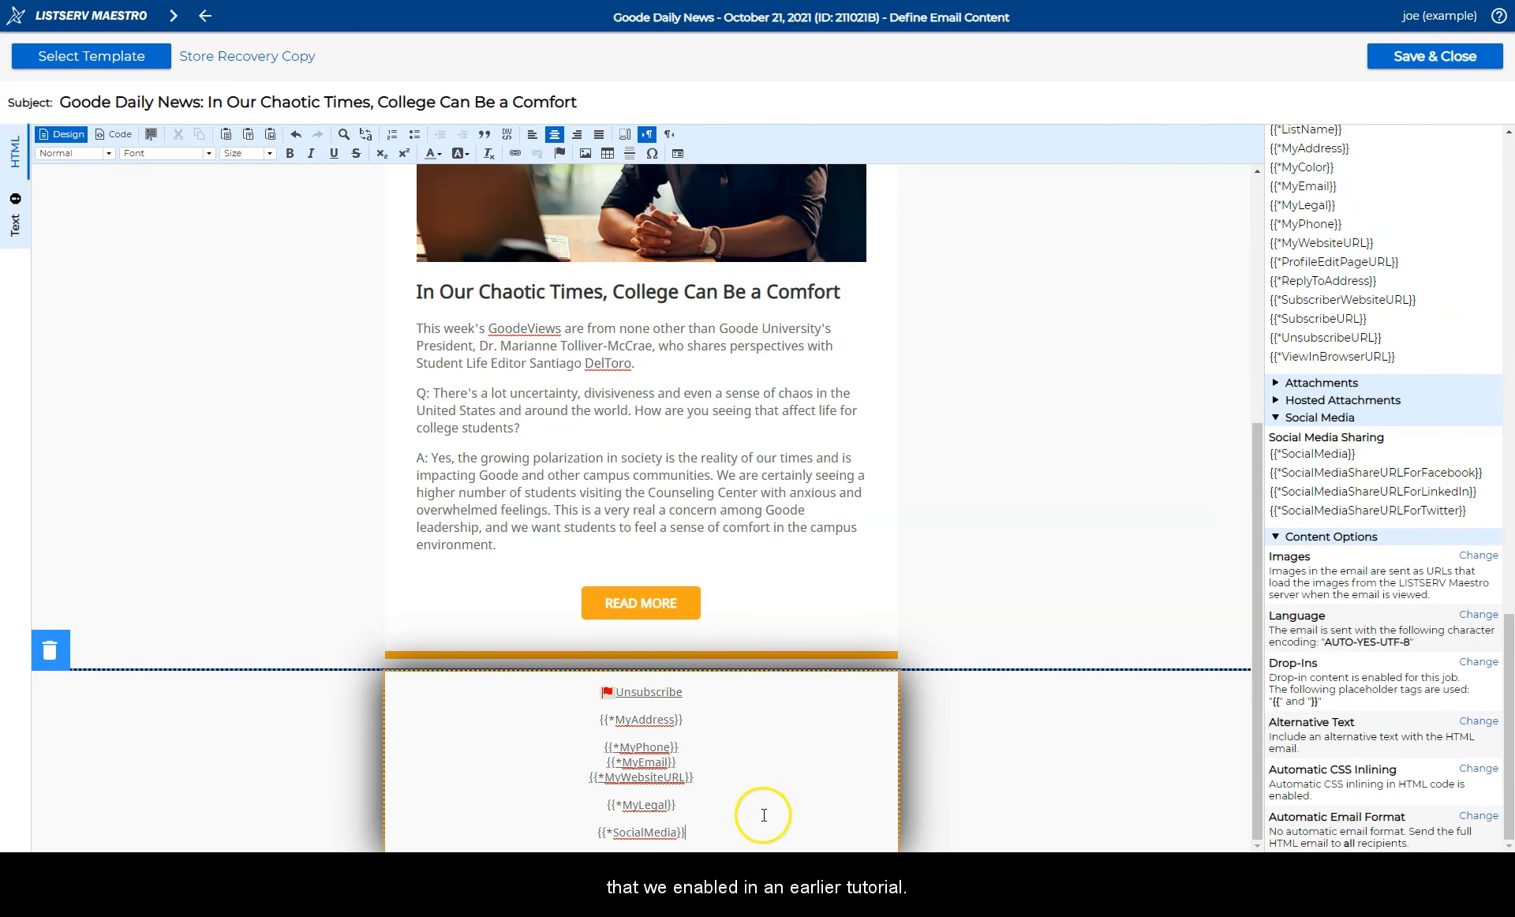
{"action": "left_click", "coordinate": [1044, 529]}
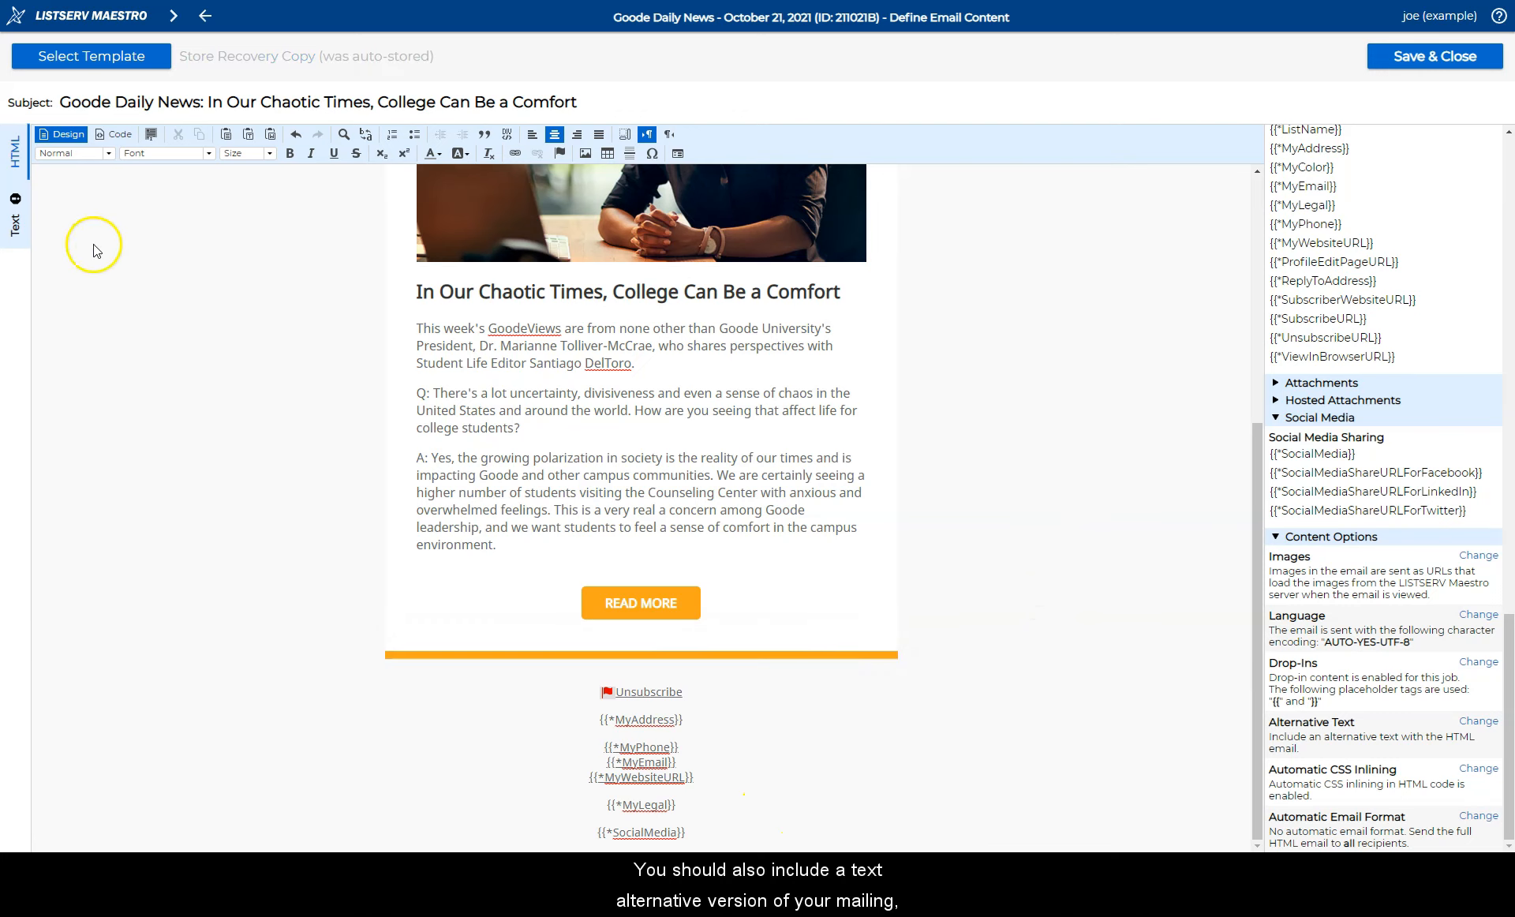
Review the plain-text alternative and the finished HTML version, and save and close the email content.
{"action": "left_click", "coordinate": [16, 231]}
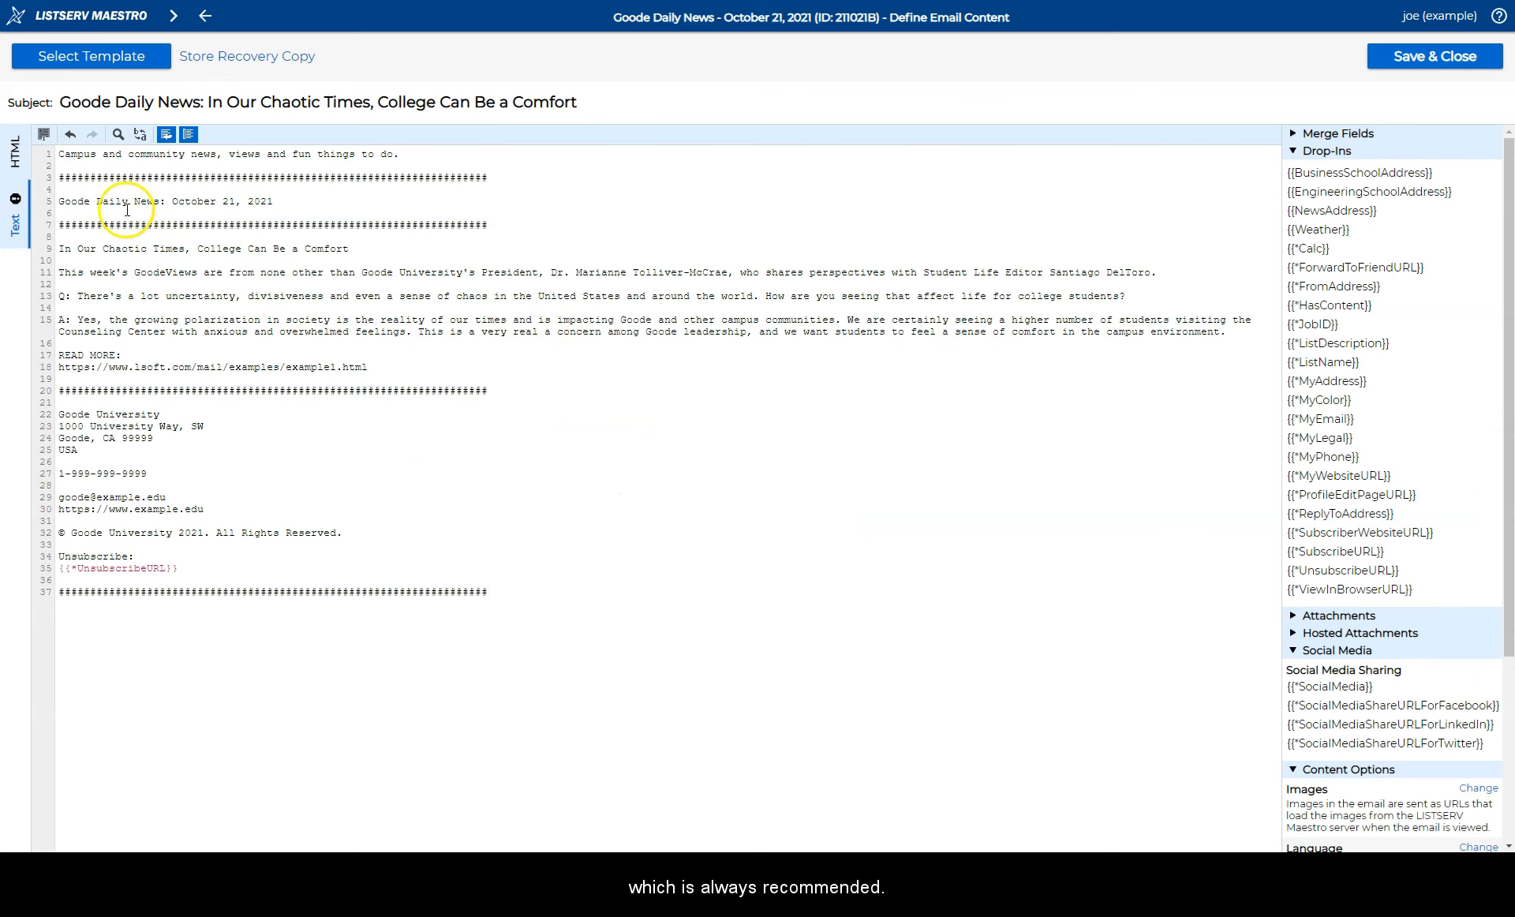
{"action": "left_click", "coordinate": [14, 146]}
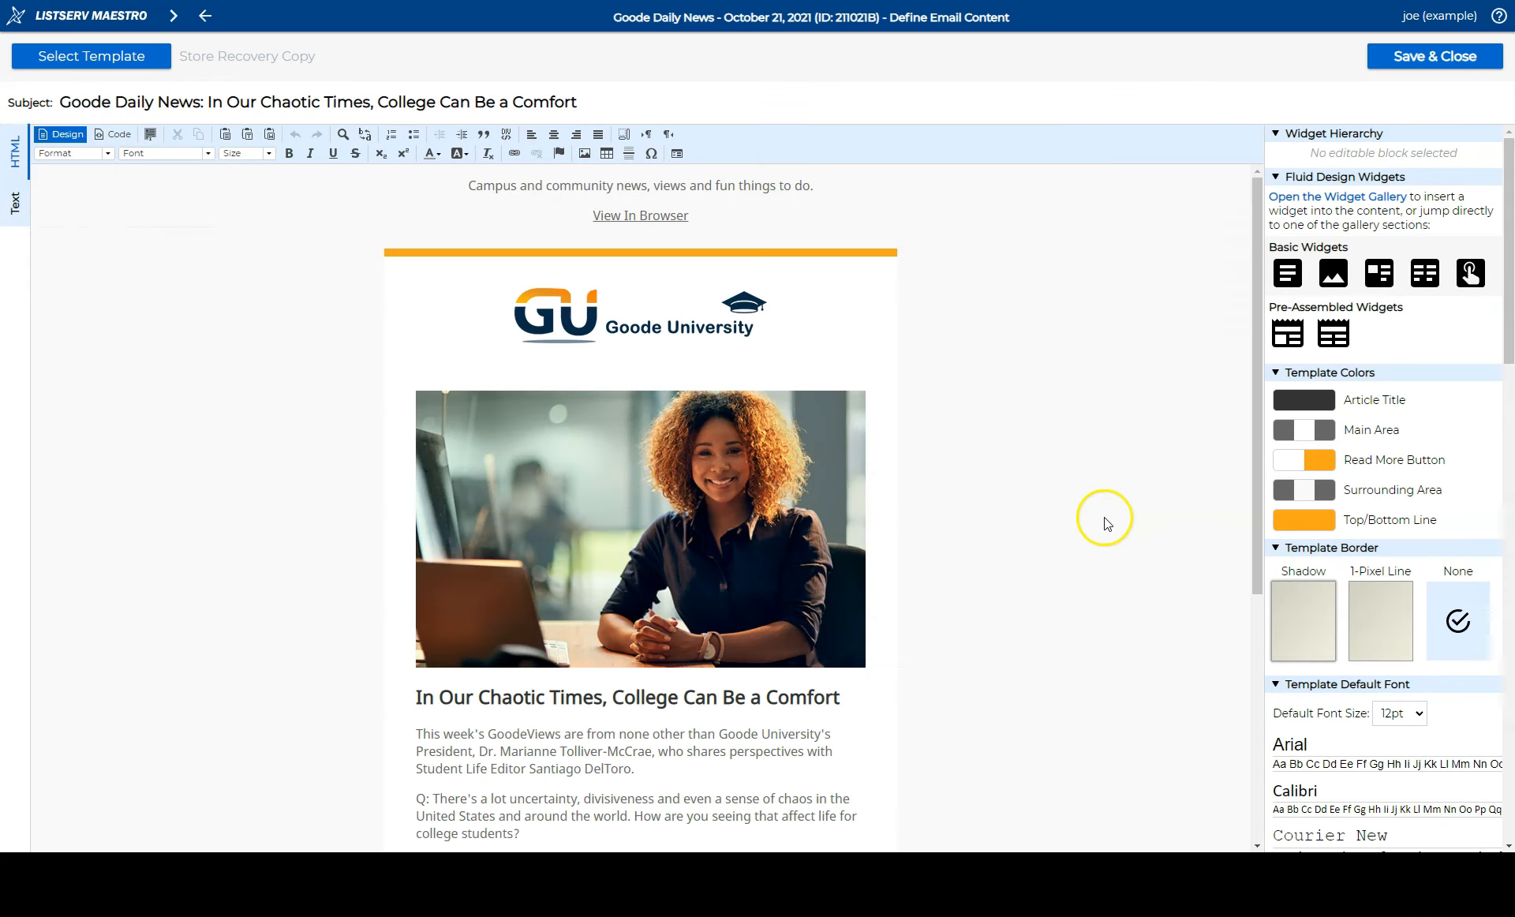
{"action": "scroll", "coordinate": [1101, 458], "scroll_direction": "down", "scroll_amount": 5}
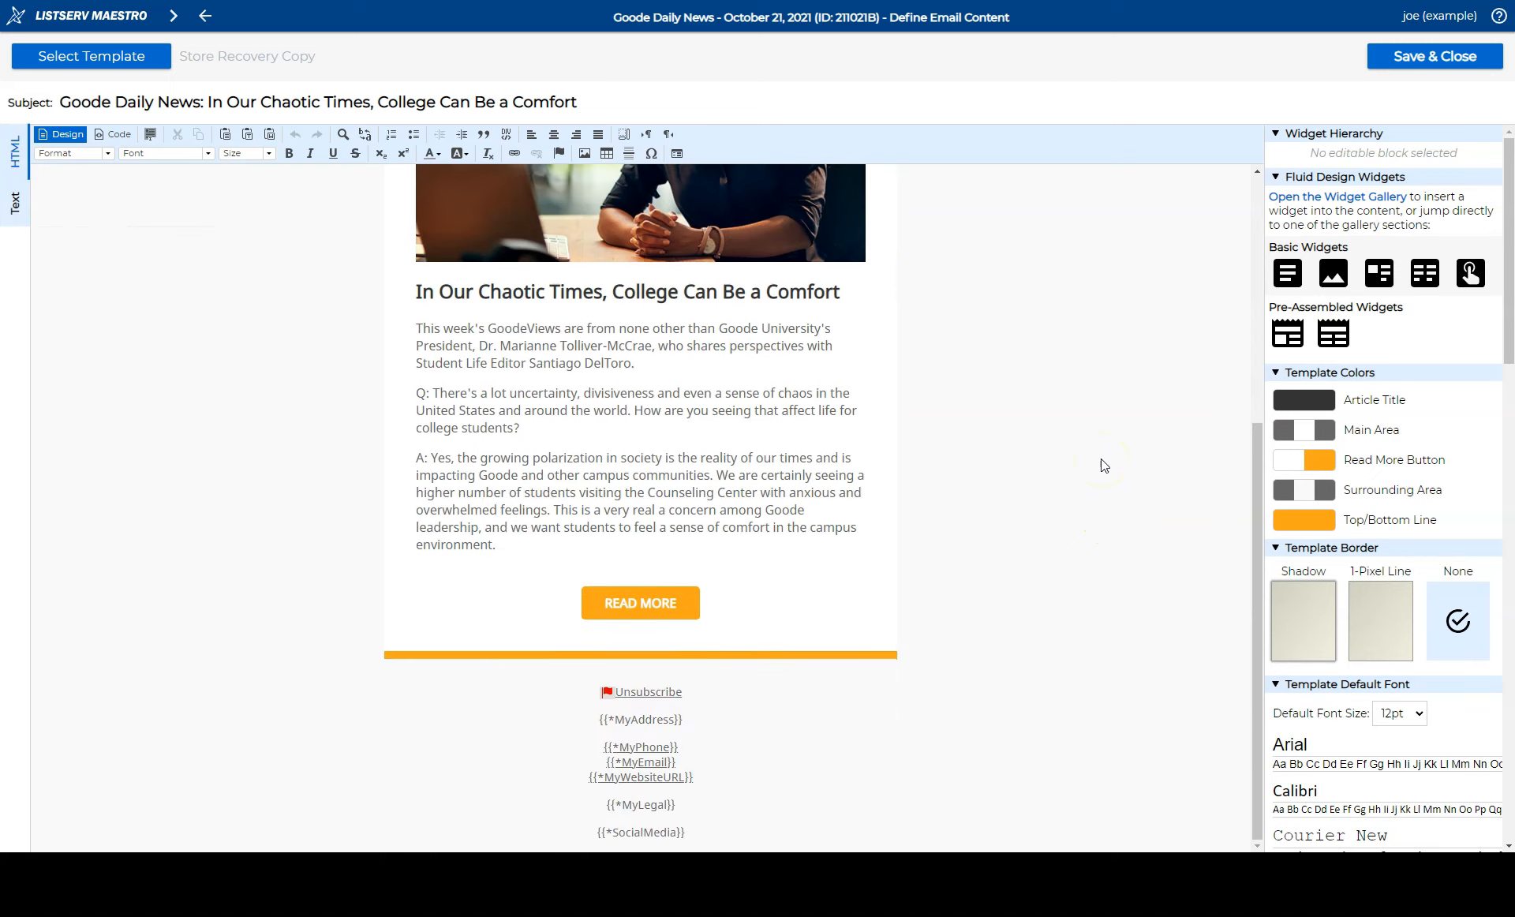
{"action": "scroll", "coordinate": [1102, 458], "scroll_direction": "up", "scroll_amount": 5}
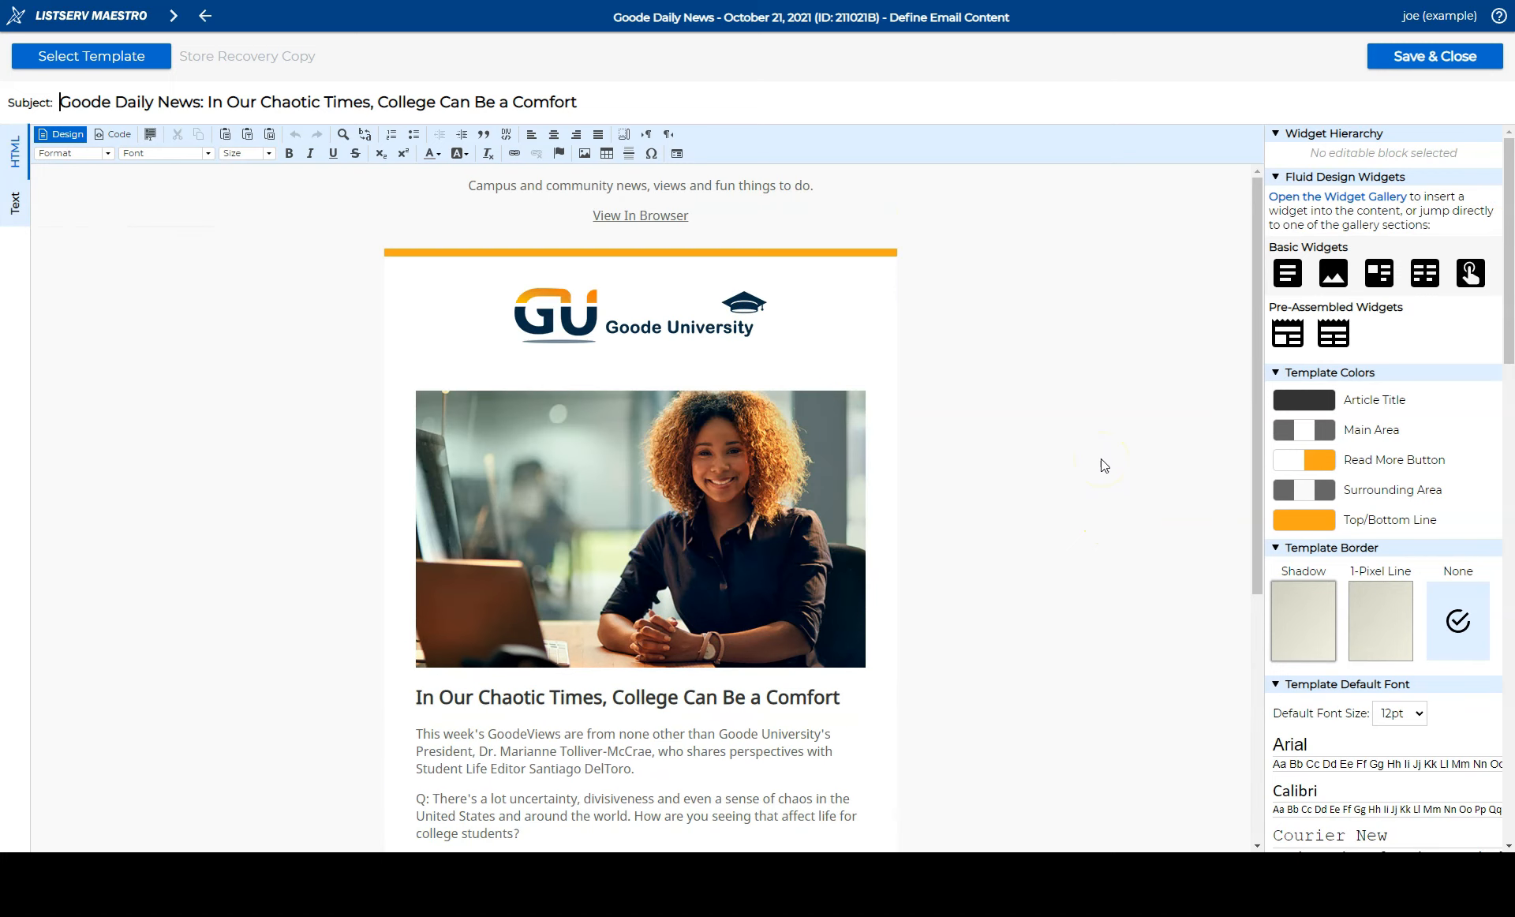
{"action": "left_click", "coordinate": [1409, 58]}
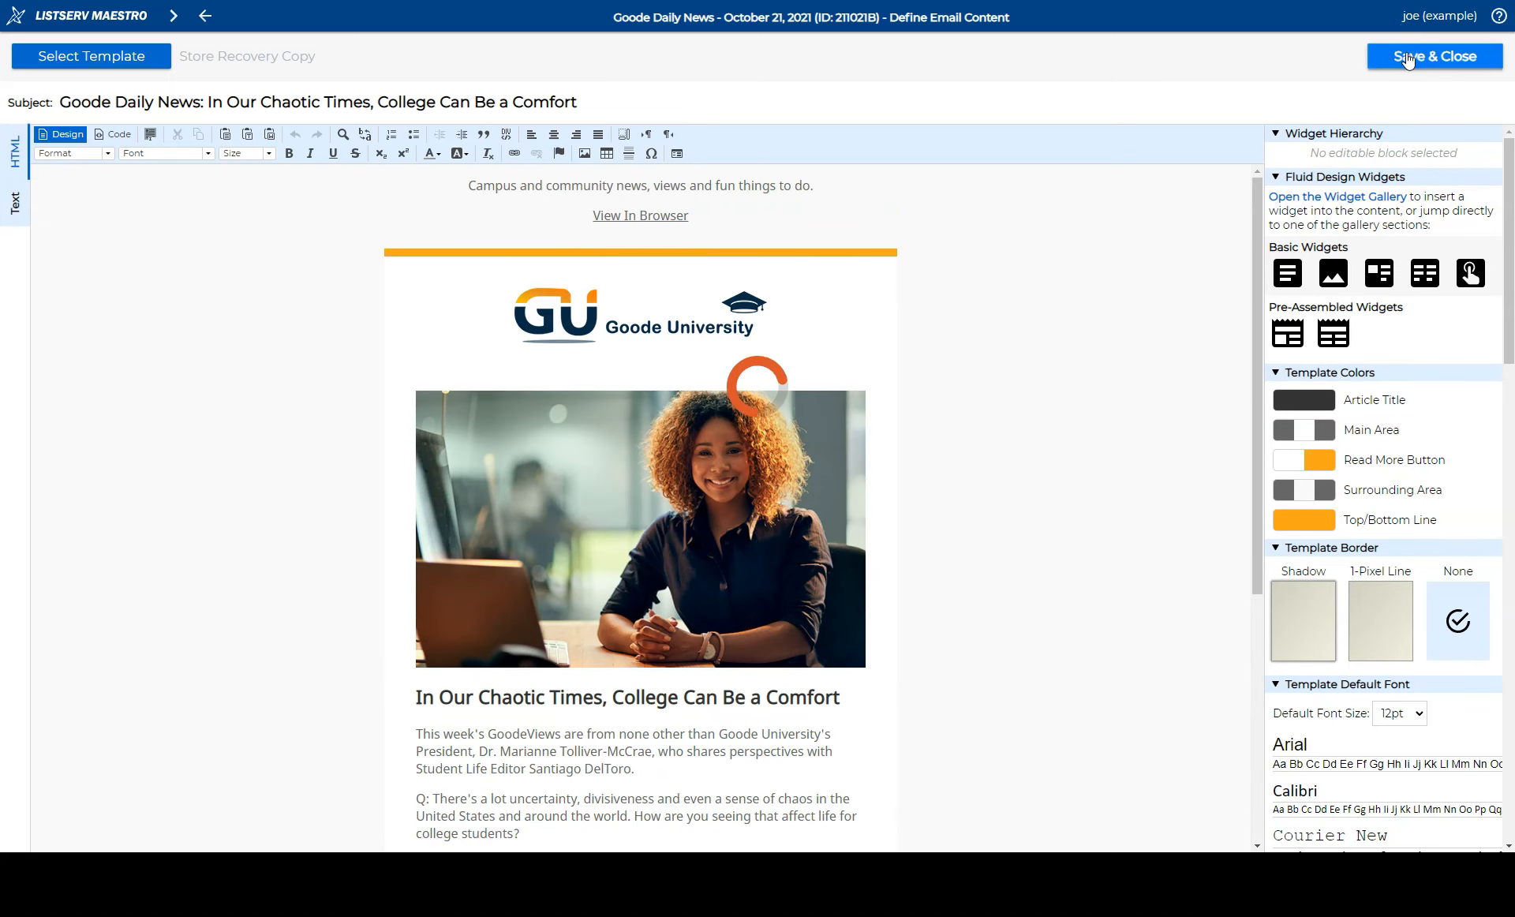
Define the mail job's tracking as Full Tracking, All Links with the Permission-Based Personal type, and finish the tracking definition.
{"action": "left_click", "coordinate": [809, 248]}
{"action": "left_click", "coordinate": [1129, 57]}
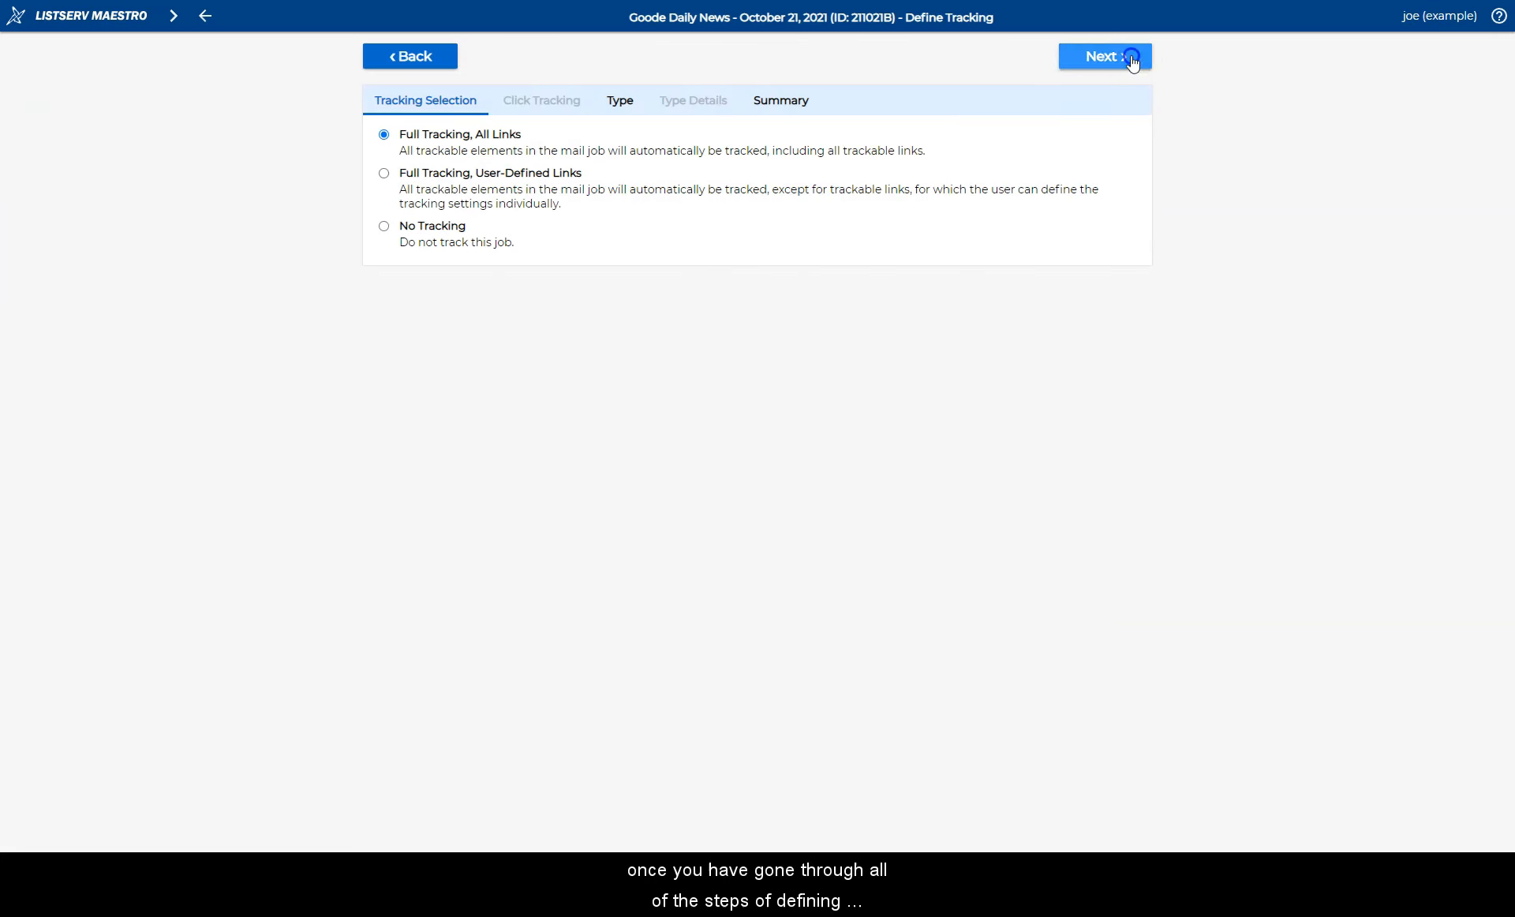
{"action": "left_click", "coordinate": [1132, 57]}
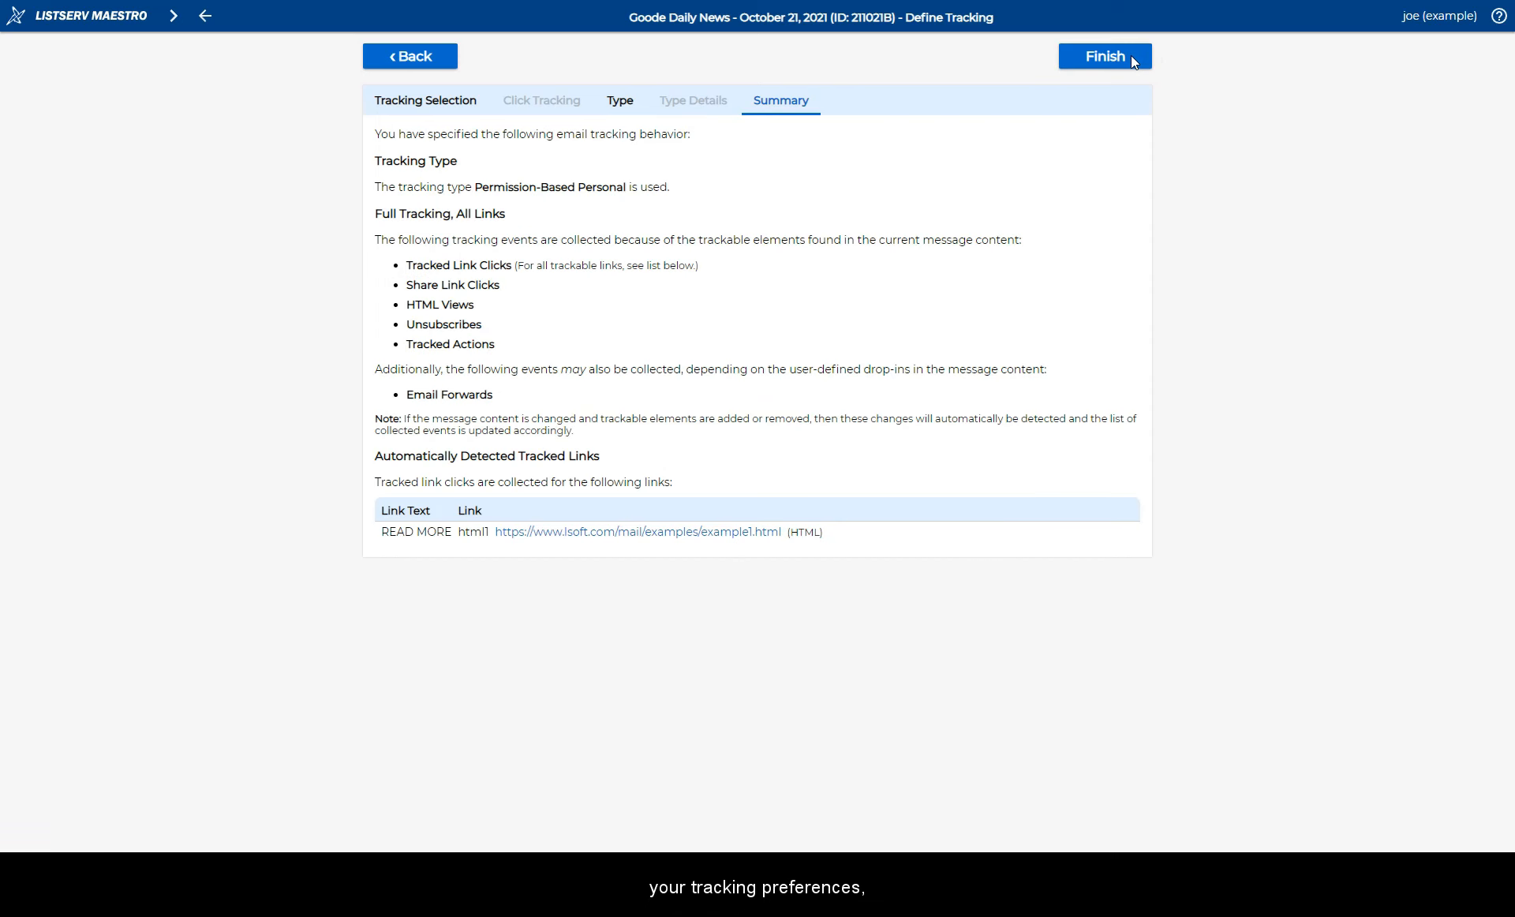
{"action": "left_click", "coordinate": [1134, 61]}
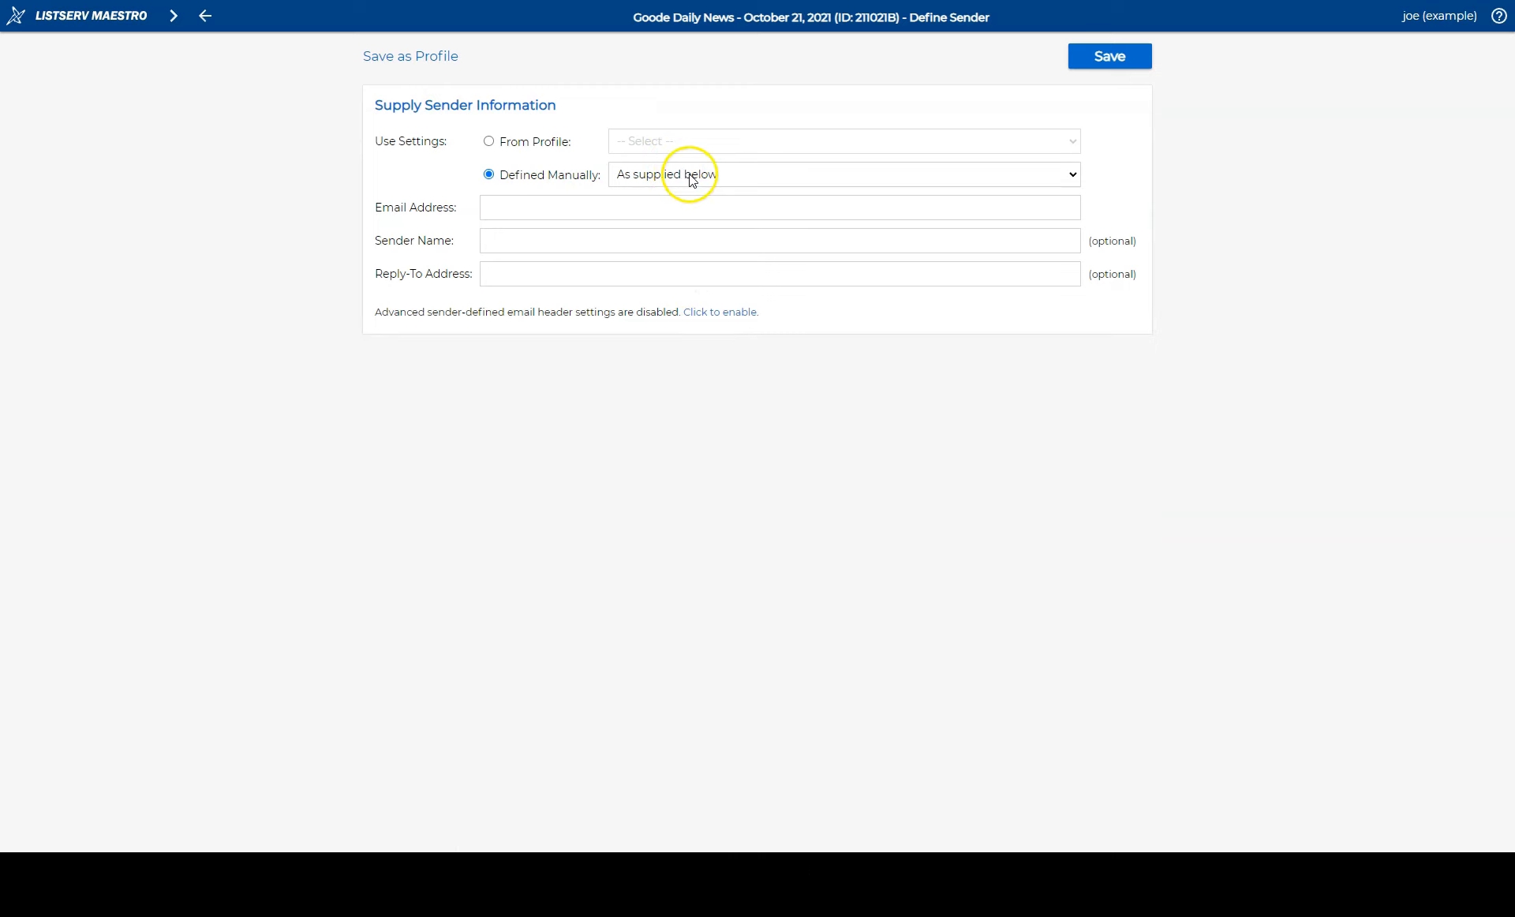
Define the mail job's sender from the "Goode University - Daily News" profile and save the sender settings.
{"action": "left_click", "coordinate": [491, 143]}
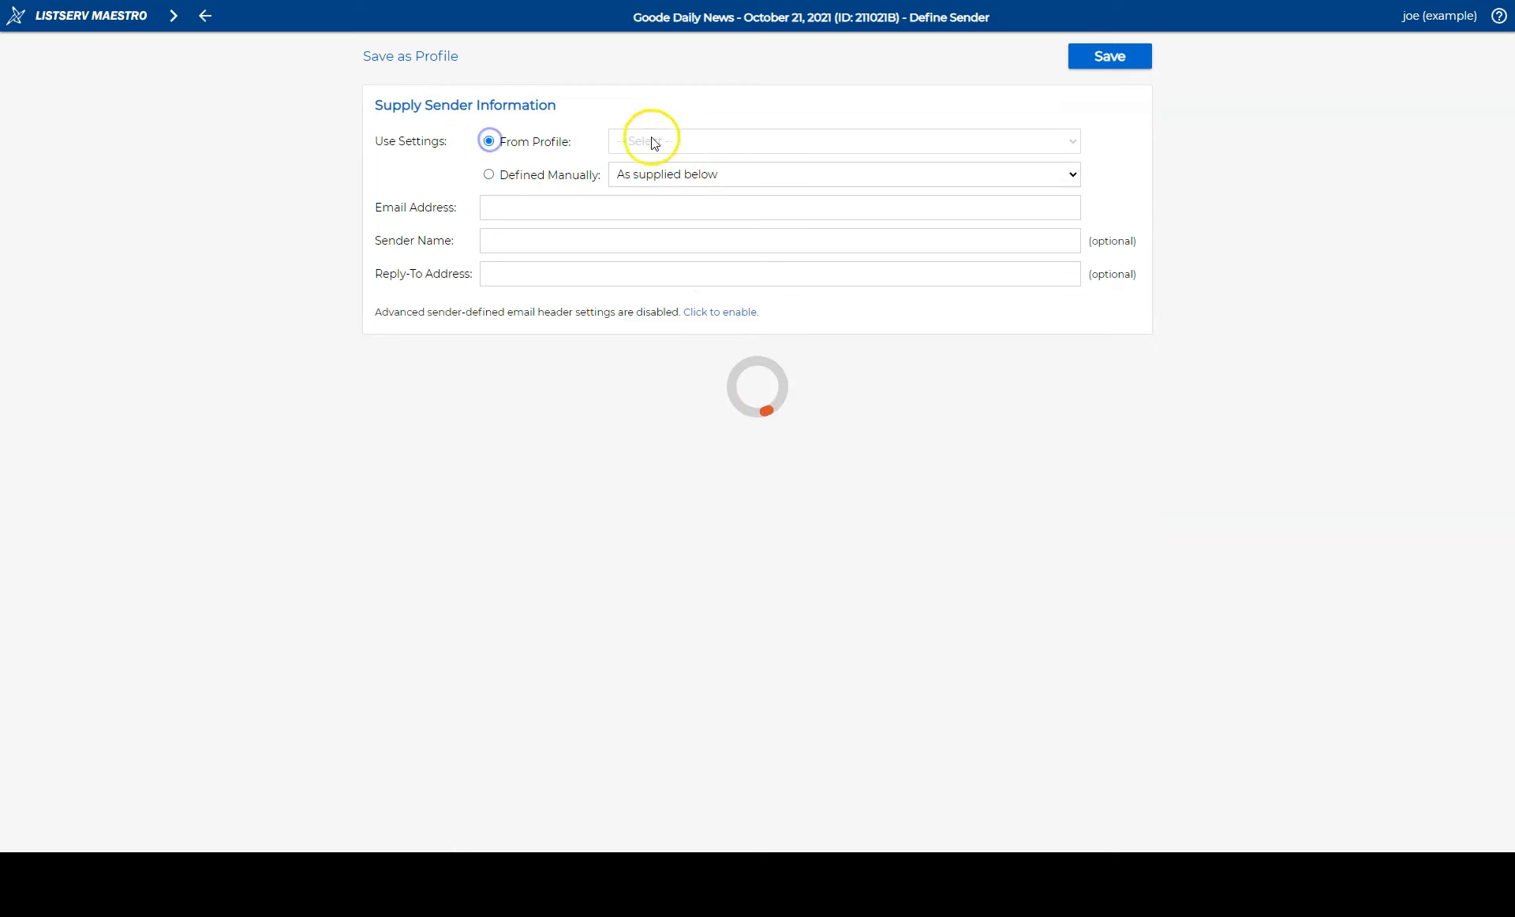
{"action": "left_click", "coordinate": [678, 142]}
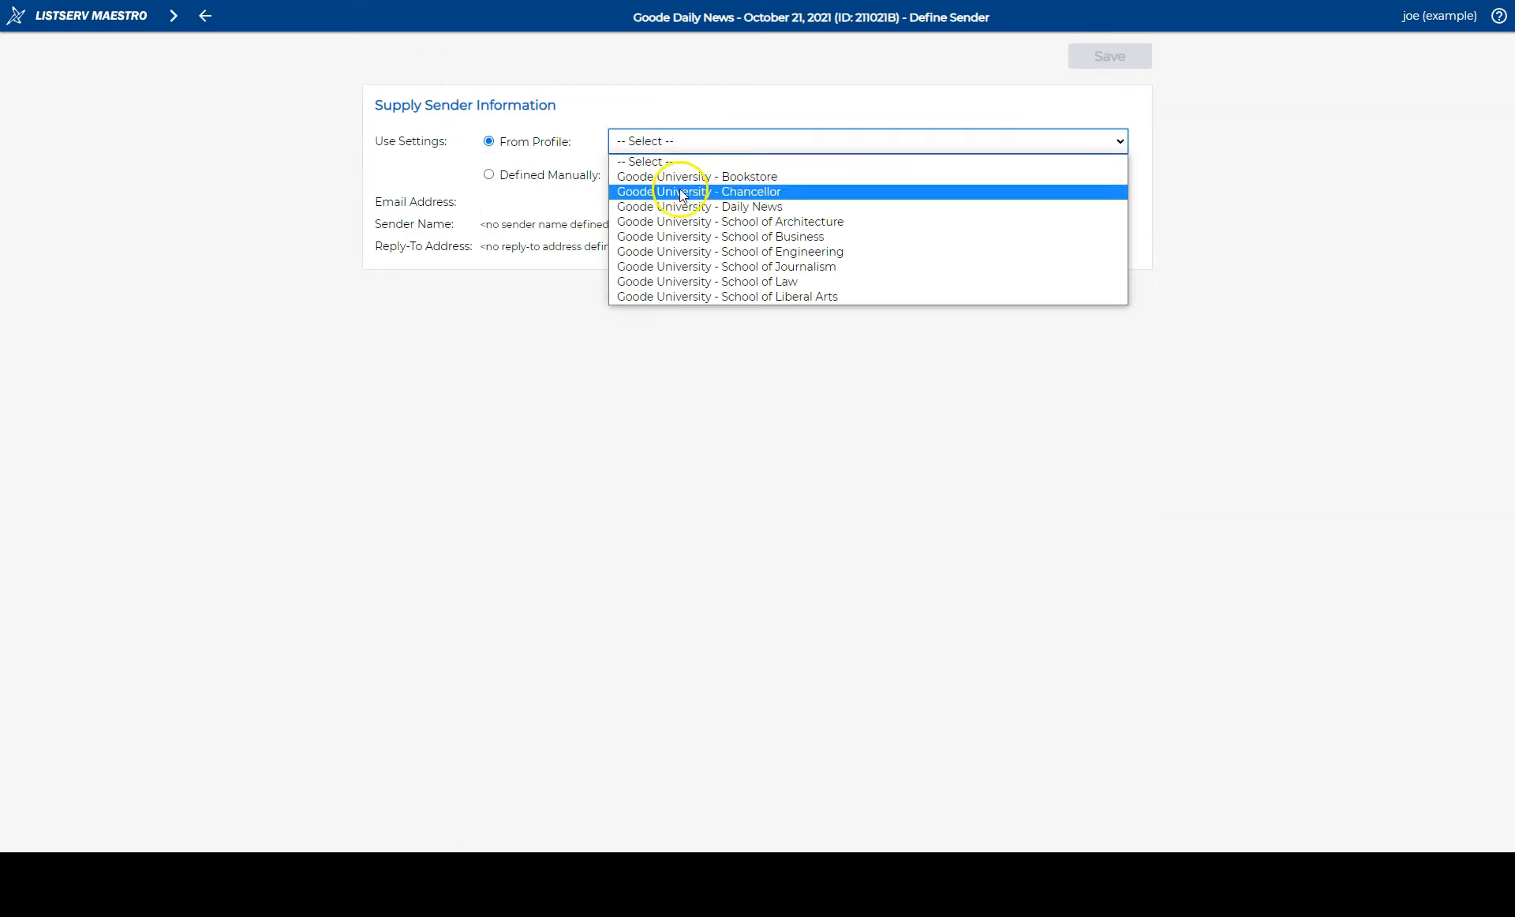
{"action": "left_click", "coordinate": [700, 207]}
{"action": "left_click", "coordinate": [1114, 56]}
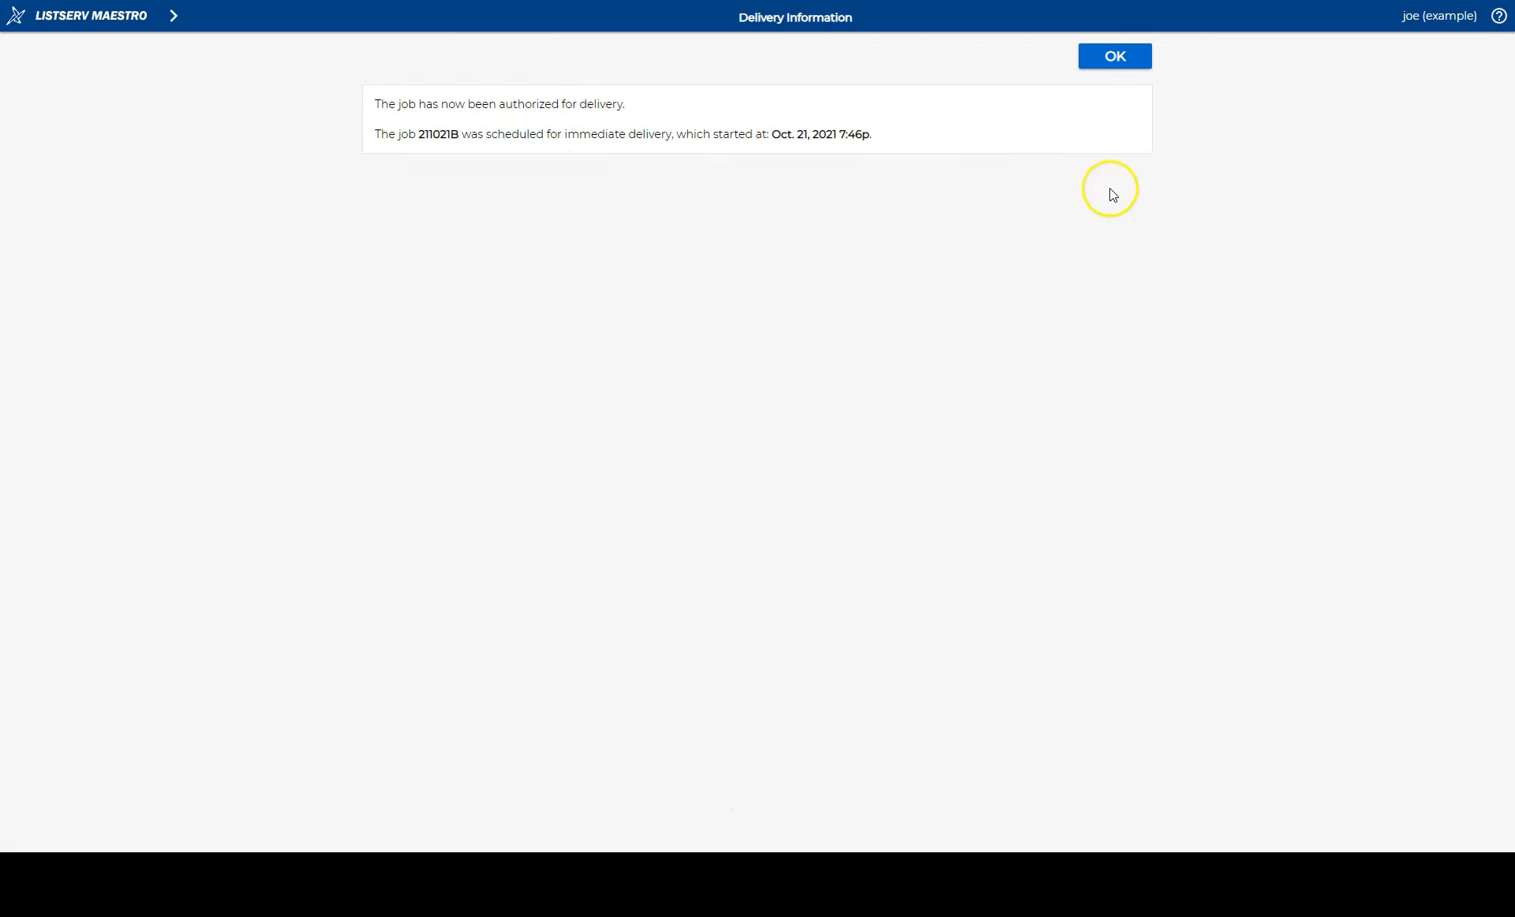
Acknowledge the delivery information for the authorized job and return to the Dashboard.
{"action": "left_click", "coordinate": [1121, 57]}
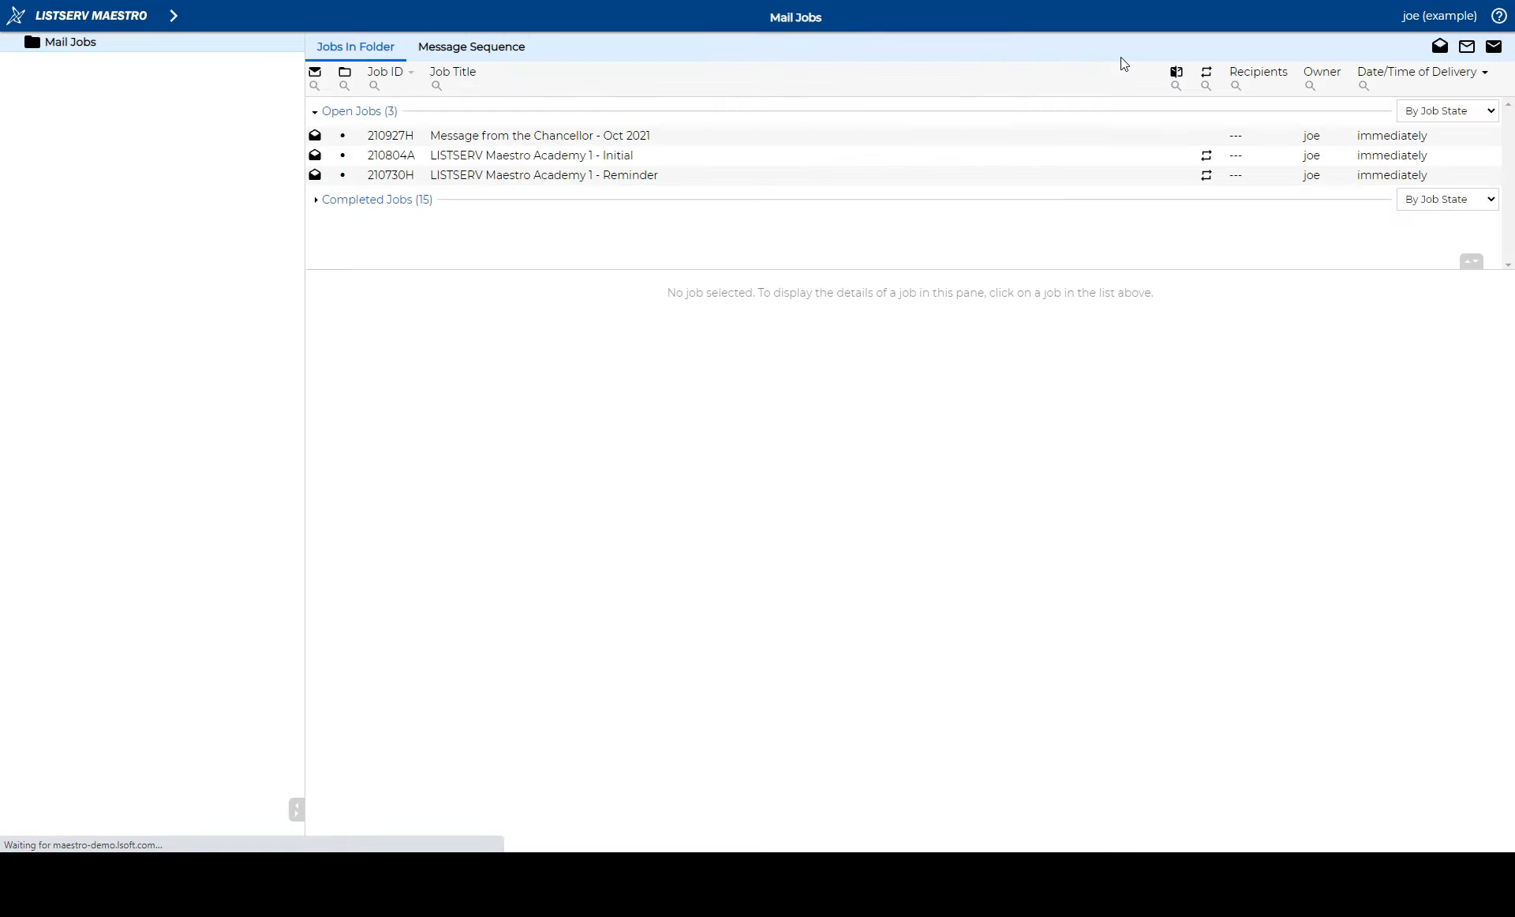
{"action": "left_click", "coordinate": [174, 15]}
{"action": "left_click", "coordinate": [135, 58]}
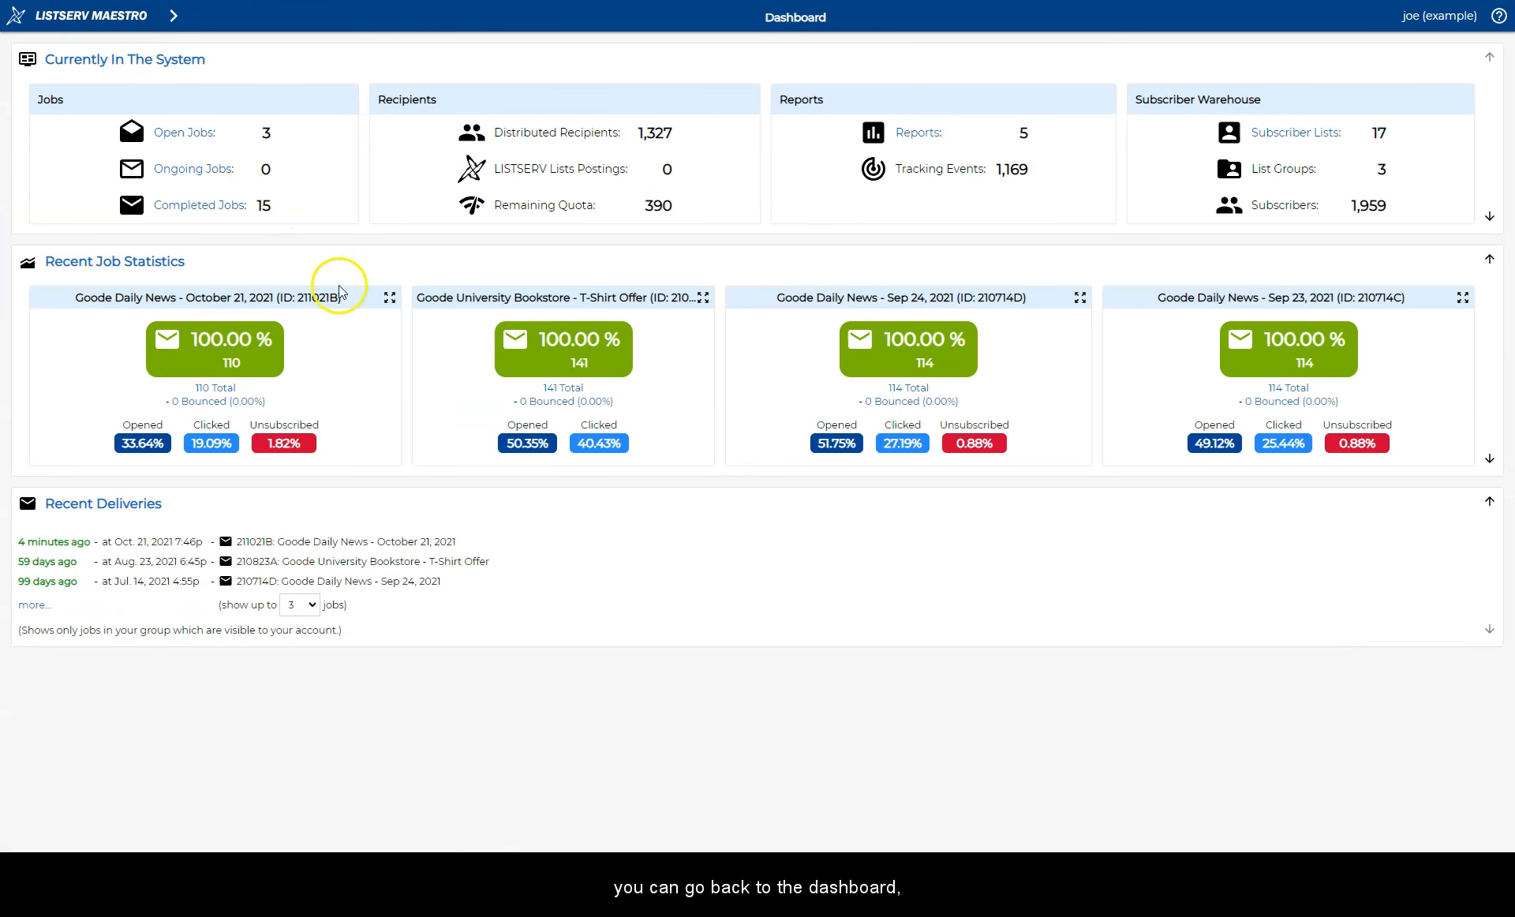
Open the full job statistics for Goode Daily News - October 21, 2021 and examine its click activity, social sharing and click rate visualization.
{"action": "left_click", "coordinate": [390, 297]}
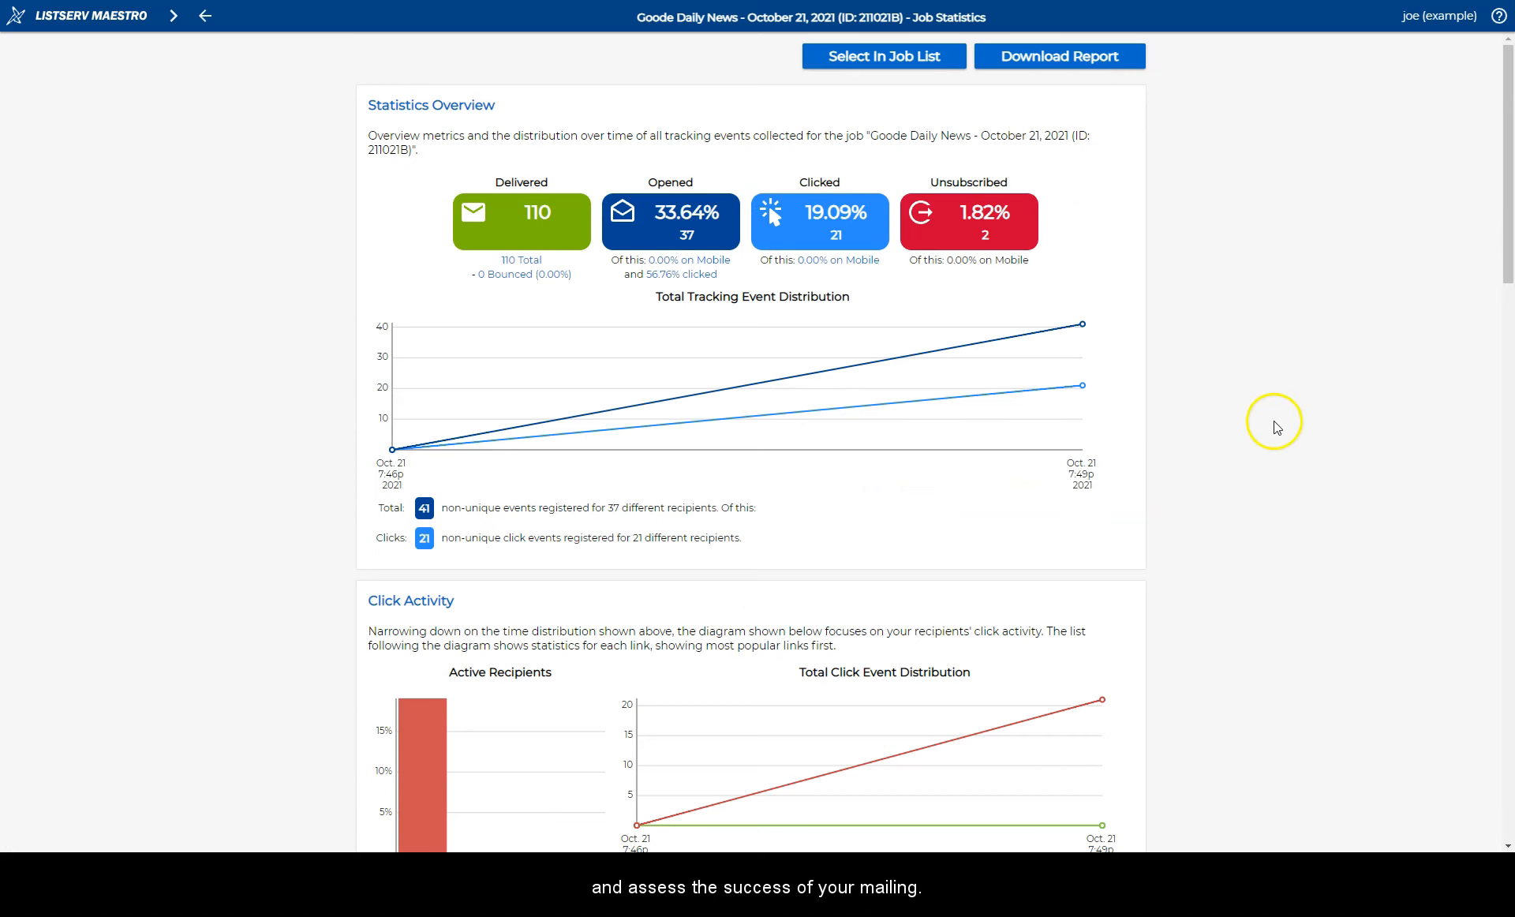
{"action": "scroll", "coordinate": [1273, 420], "scroll_direction": "down", "scroll_amount": 5}
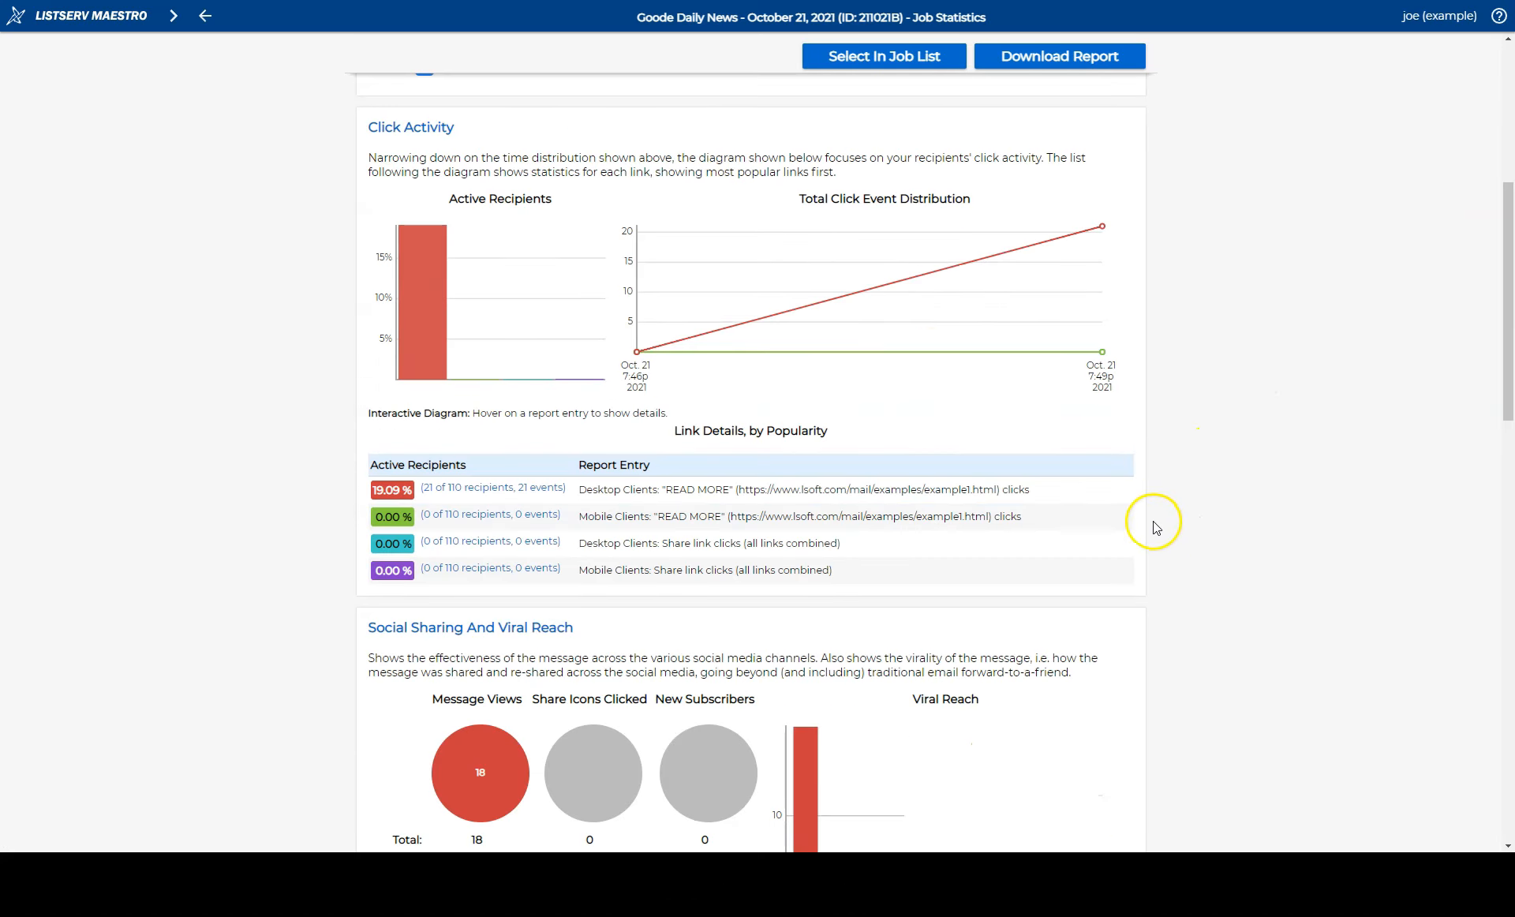
{"action": "scroll", "coordinate": [1184, 521], "scroll_direction": "down", "scroll_amount": 14}
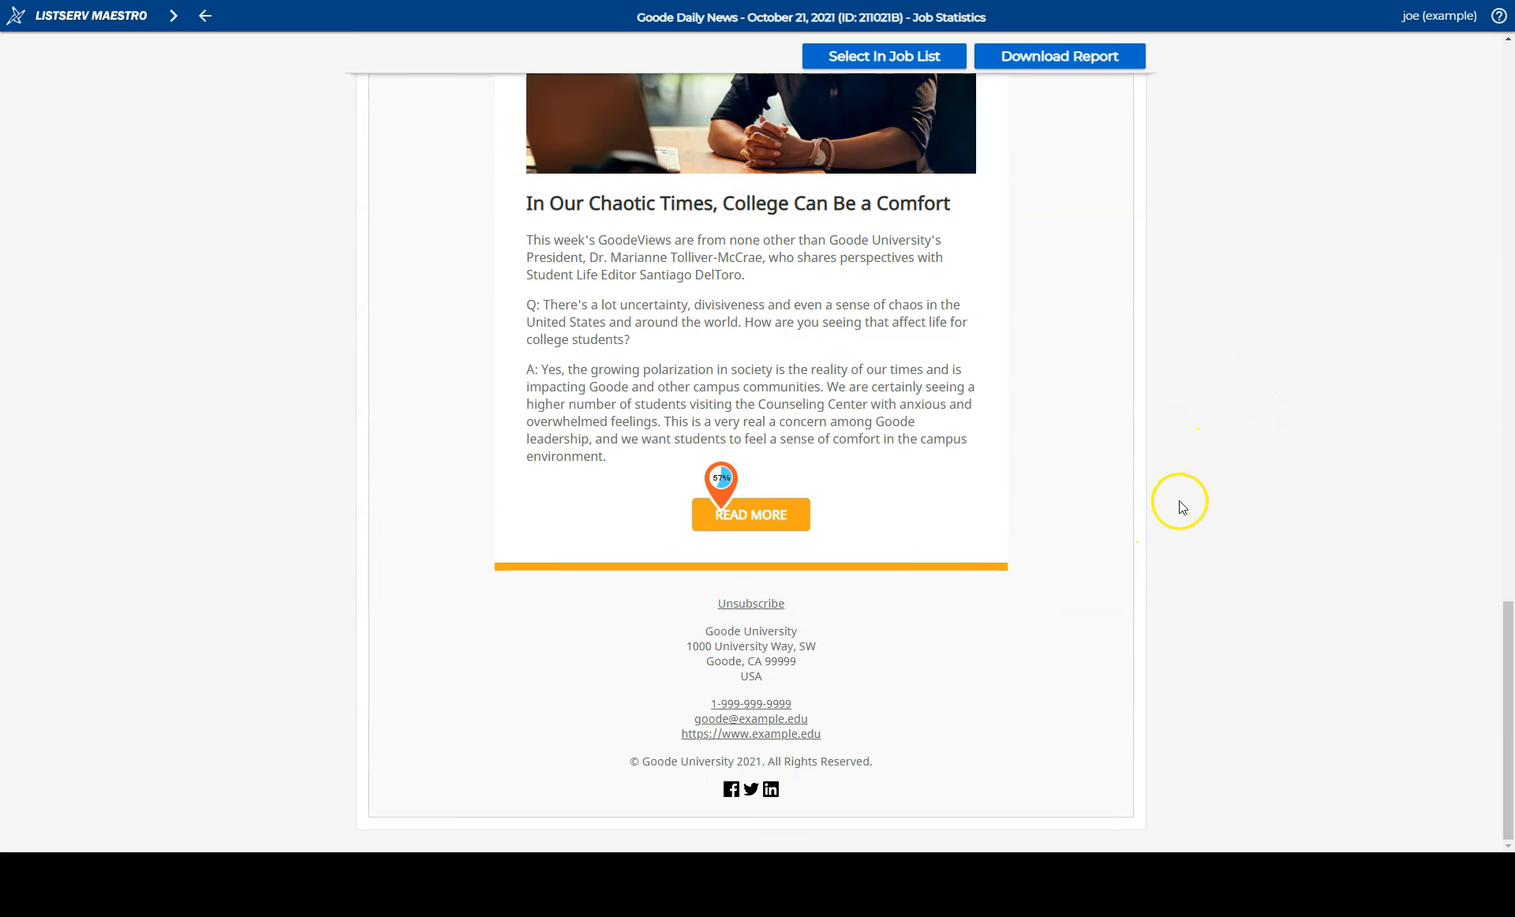
{"action": "scroll", "coordinate": [1301, 521], "scroll_direction": "up", "scroll_amount": 15}
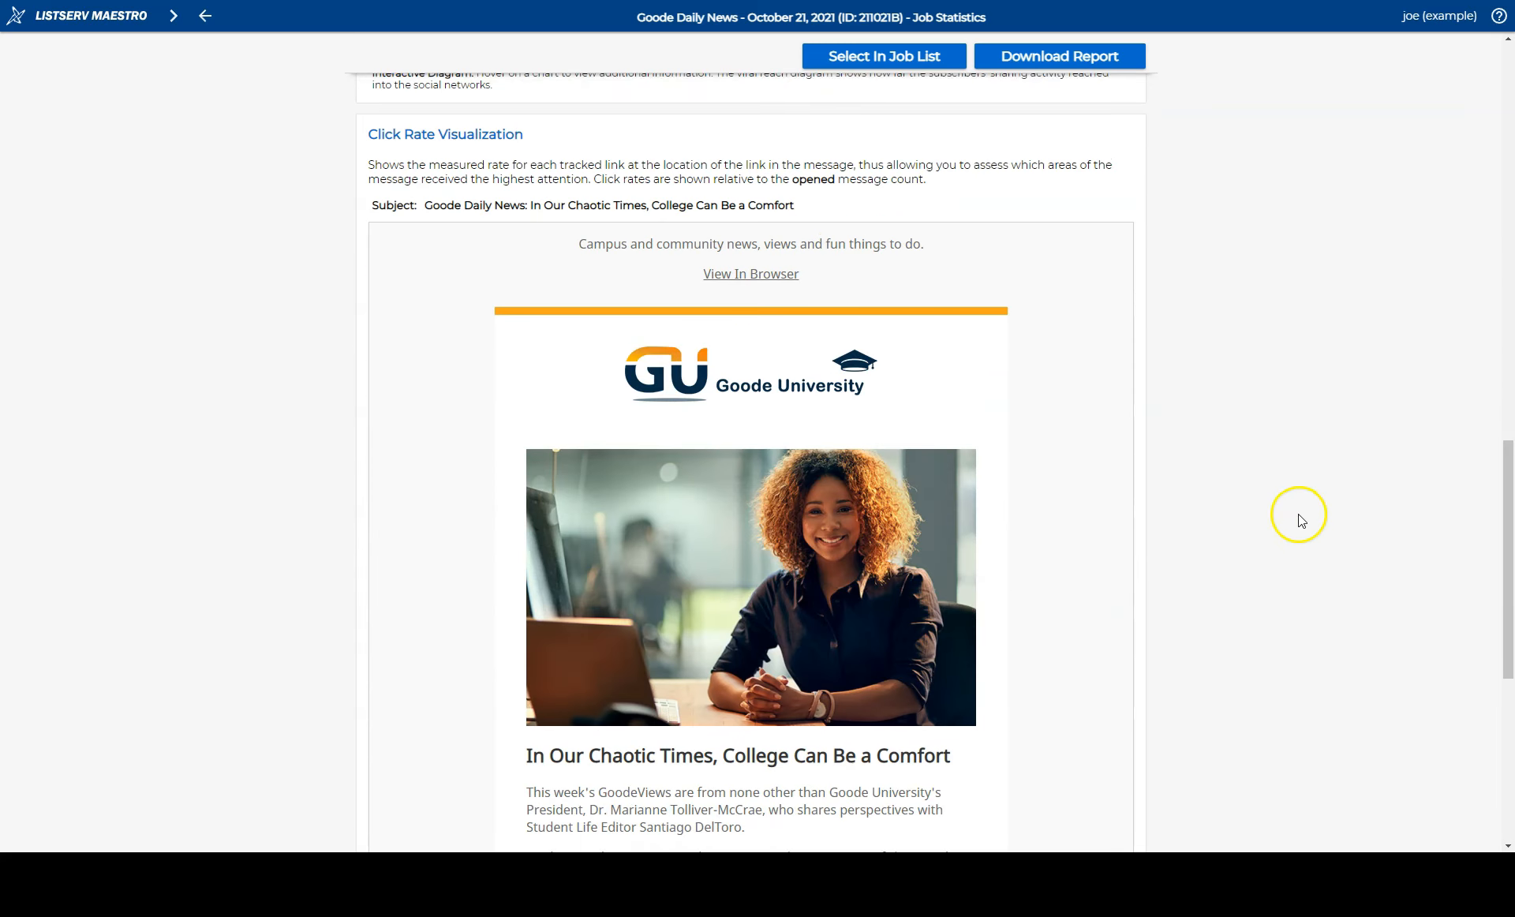